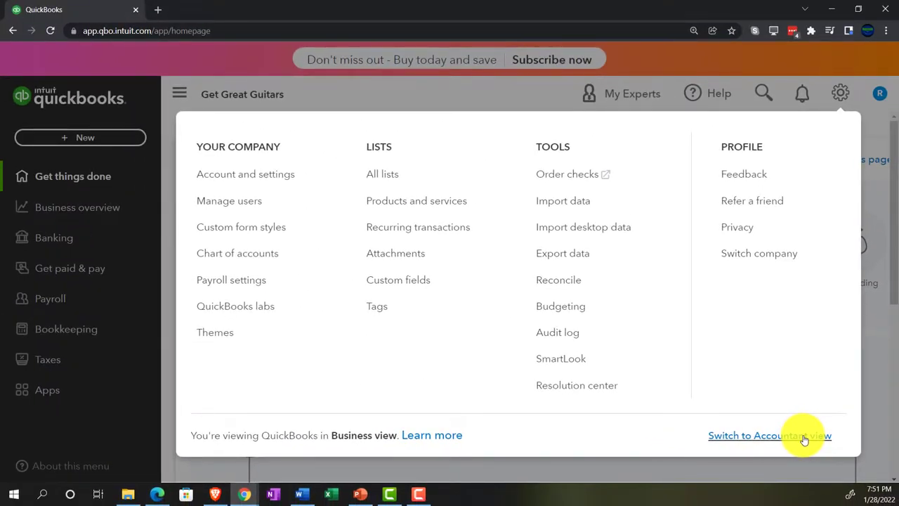
- Close the settings overview and view the sample company's homepage in Edge, returning to the Get Great Guitars file in Chrome
left_click(867, 386)
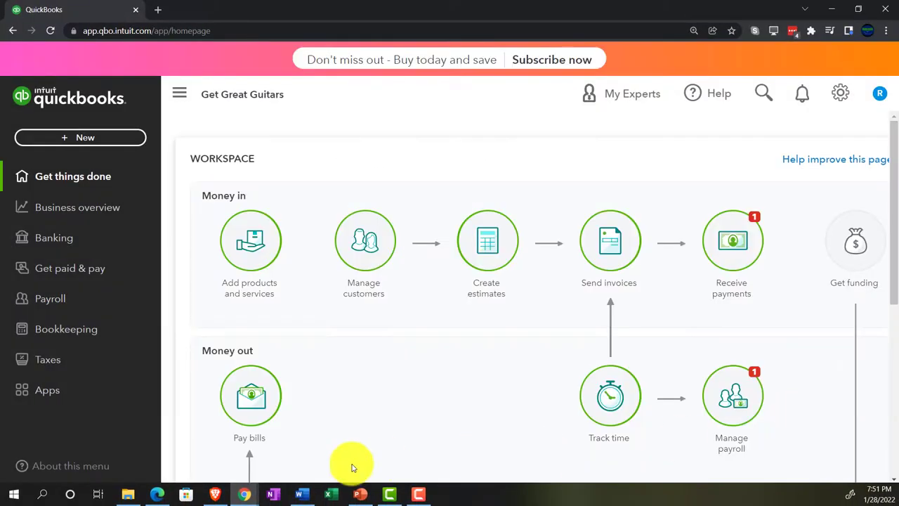
left_click(157, 493)
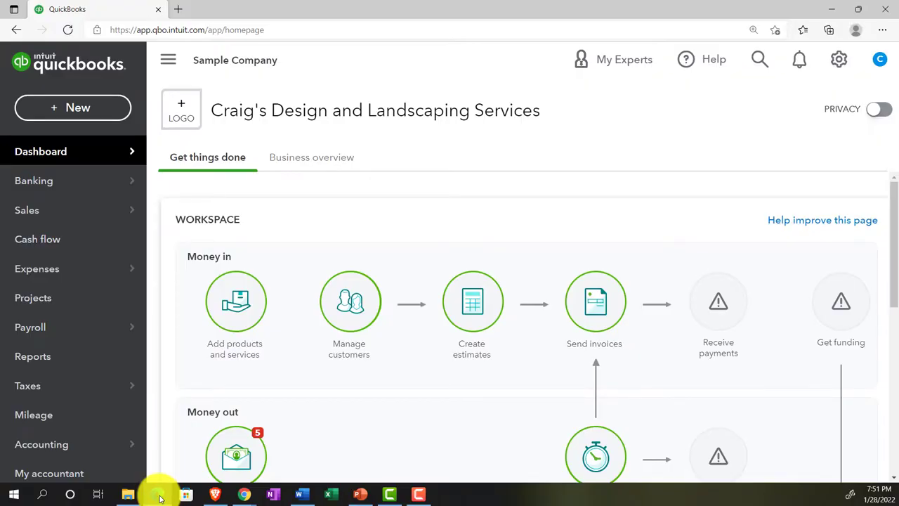
left_click(159, 495)
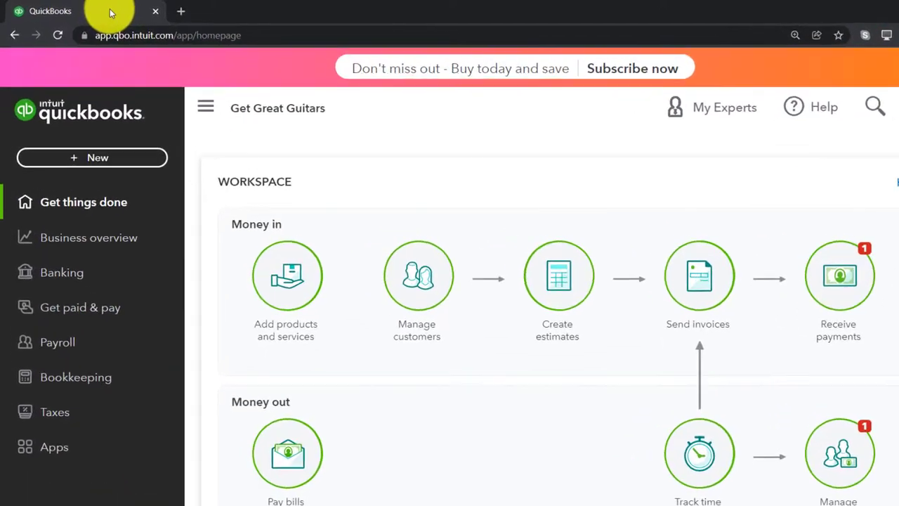
- Duplicate the Get Great Guitars homepage browser tab three times so that four copies are open
right_click(118, 13)
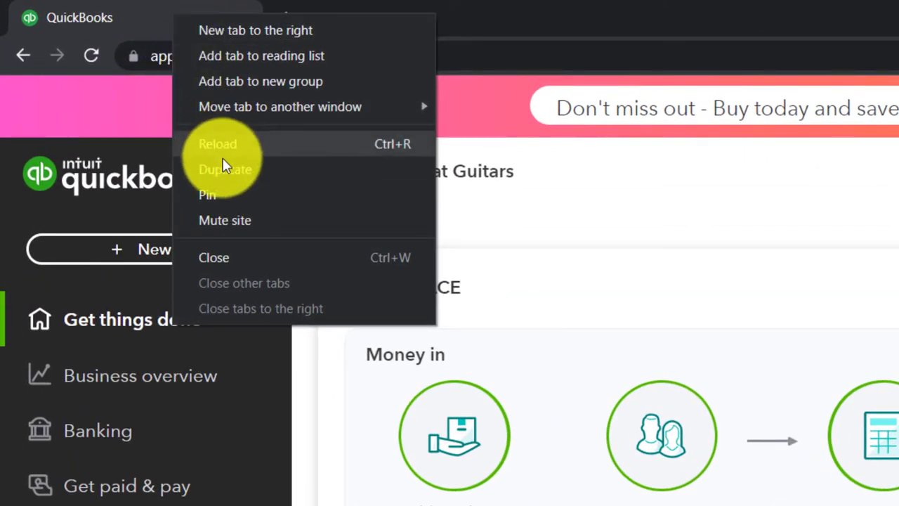
left_click(225, 169)
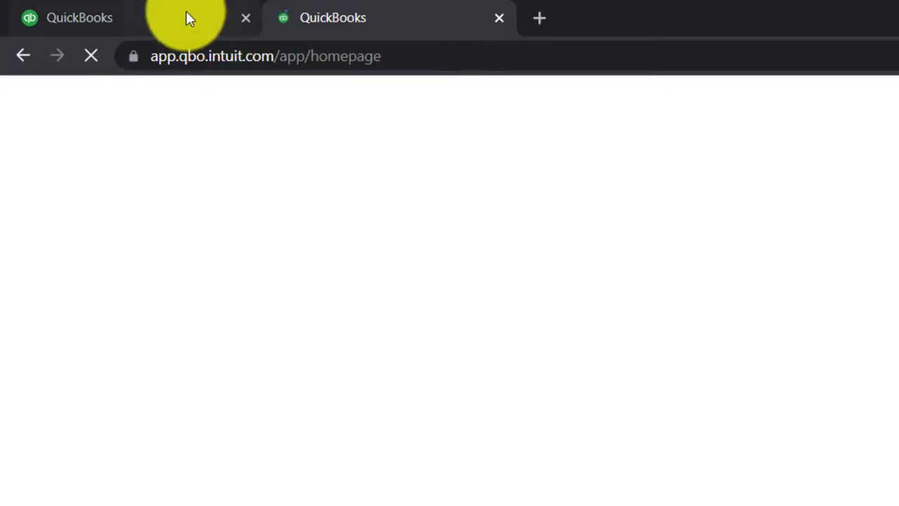
left_click(187, 12)
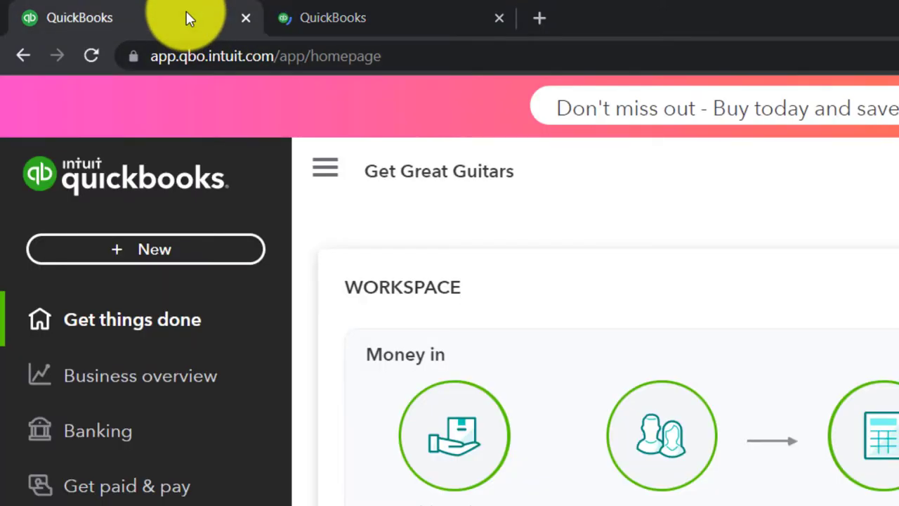
right_click(186, 14)
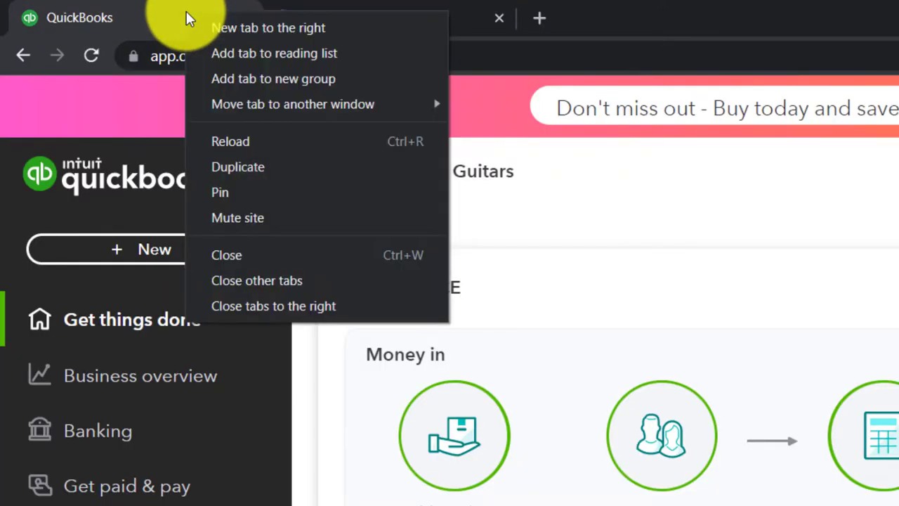
left_click(229, 170)
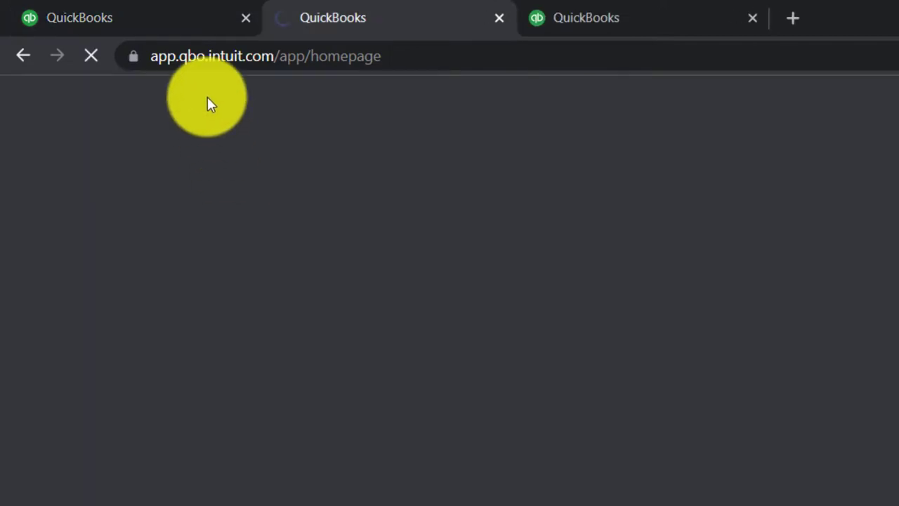
left_click(163, 15)
right_click(163, 16)
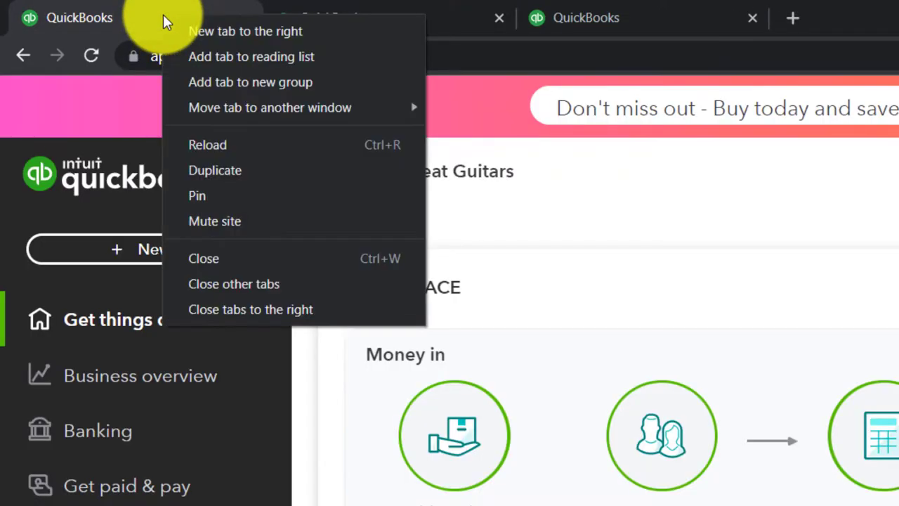
left_click(224, 170)
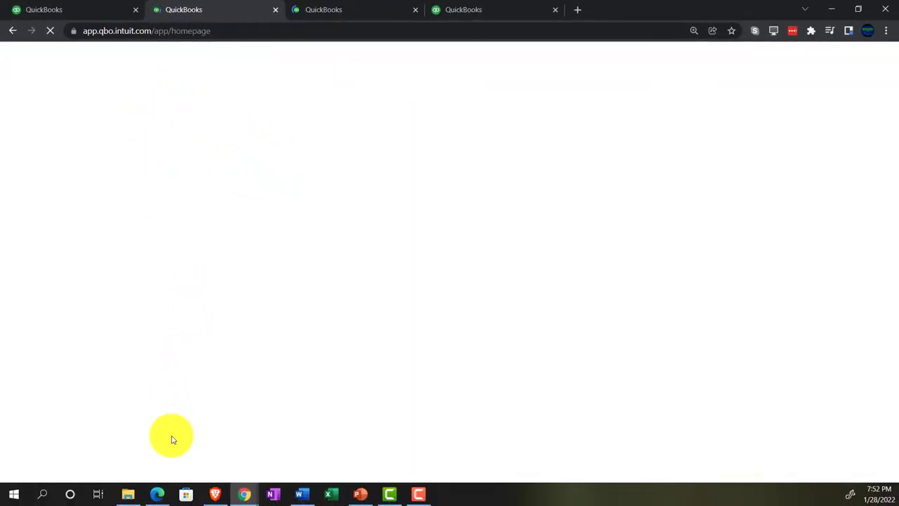
- View where Reports is located in the Edge sample company, and return to the Get Great Guitars file in Chrome
left_click(160, 493)
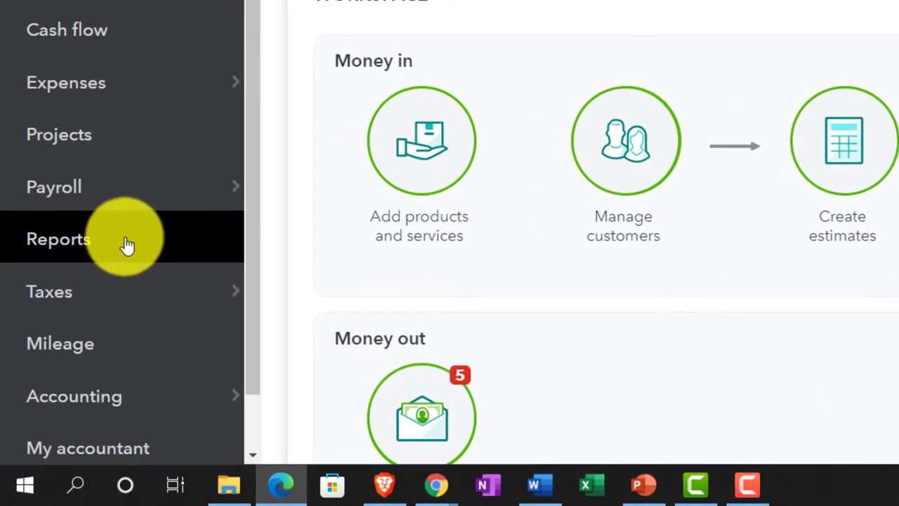
left_click(168, 260)
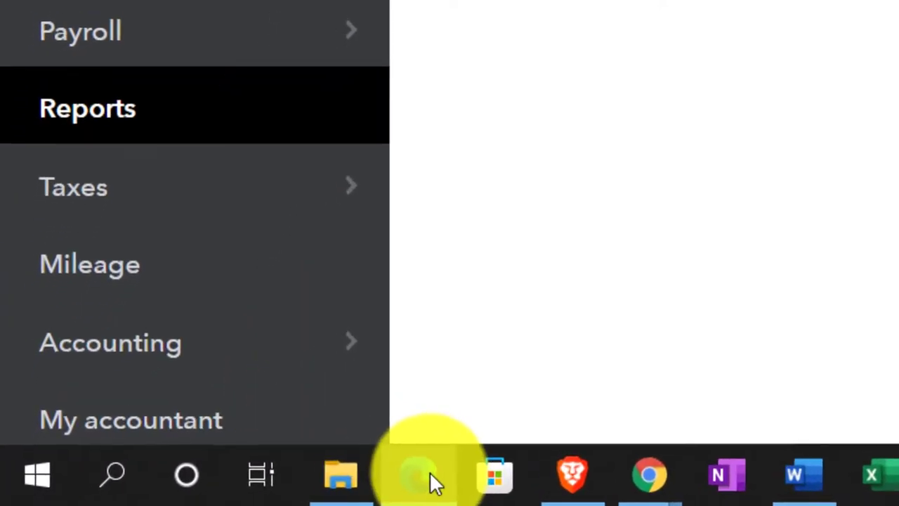
left_click(327, 483)
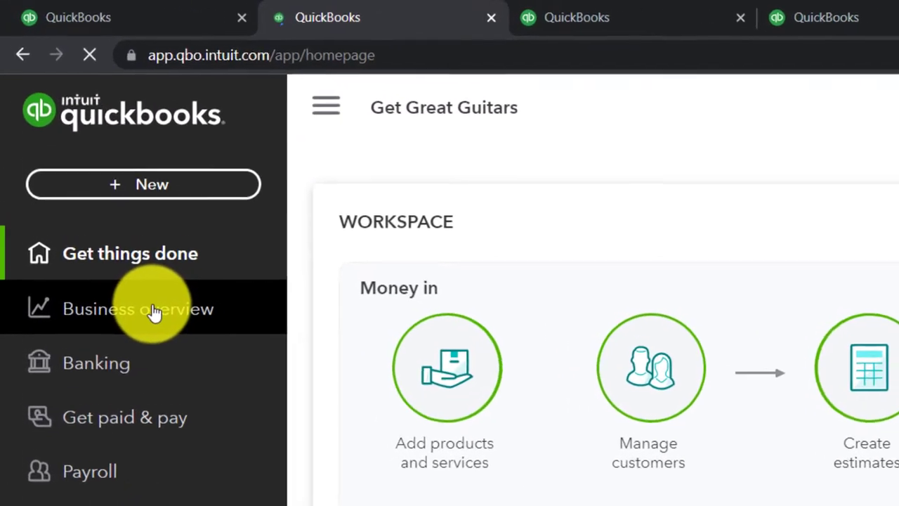
- Open the favorite Balance Sheet report in the second browser tab and run it for 01/01/2022 to 12/31/2022
left_click(155, 313)
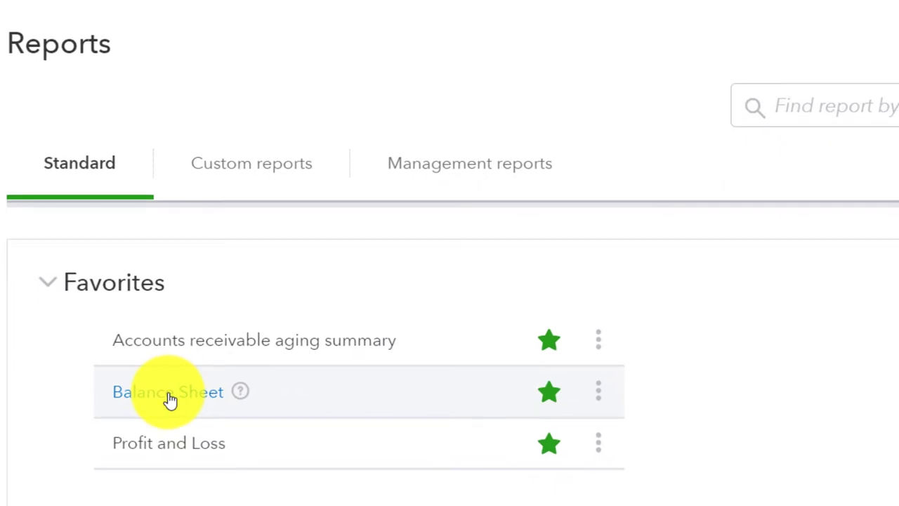
left_click(168, 394)
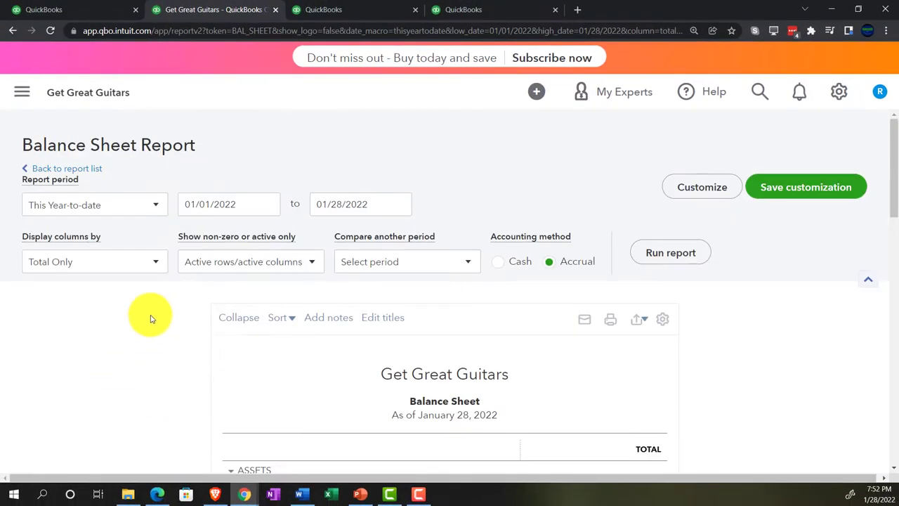
left_click_drag(236, 203, 169, 174)
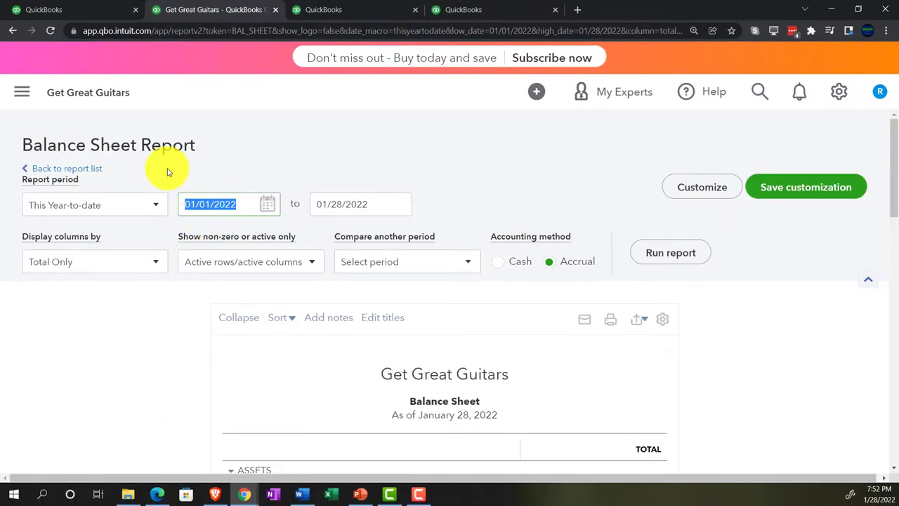
type("01")
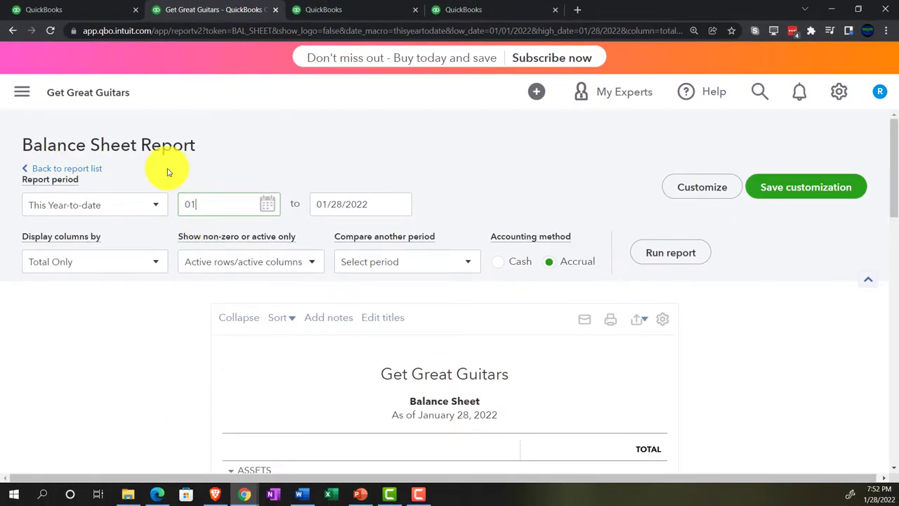
type("/01/202")
key("Tab")
type("1")
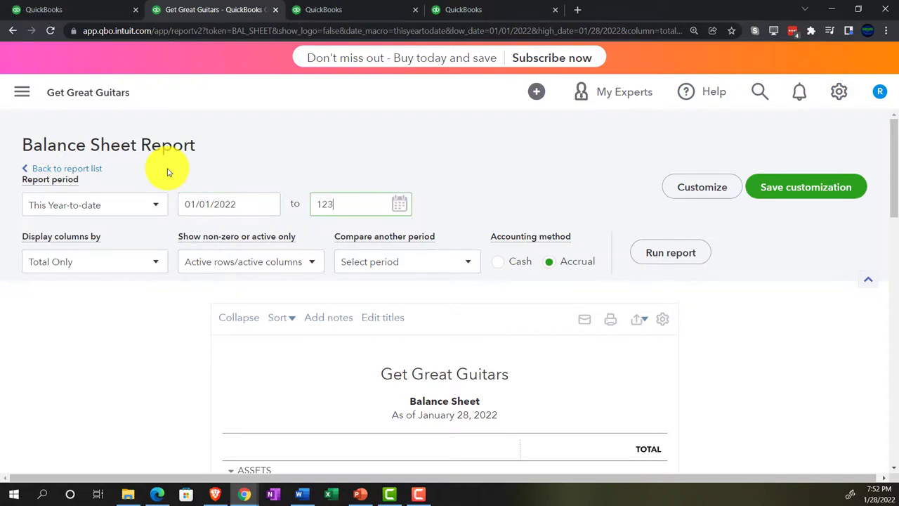
type("2/31/2022")
key("Tab")
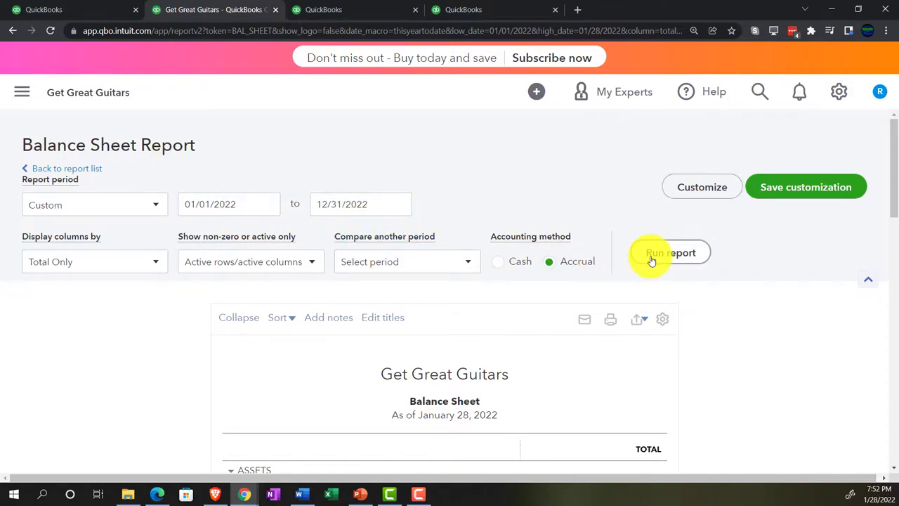
left_click(650, 257)
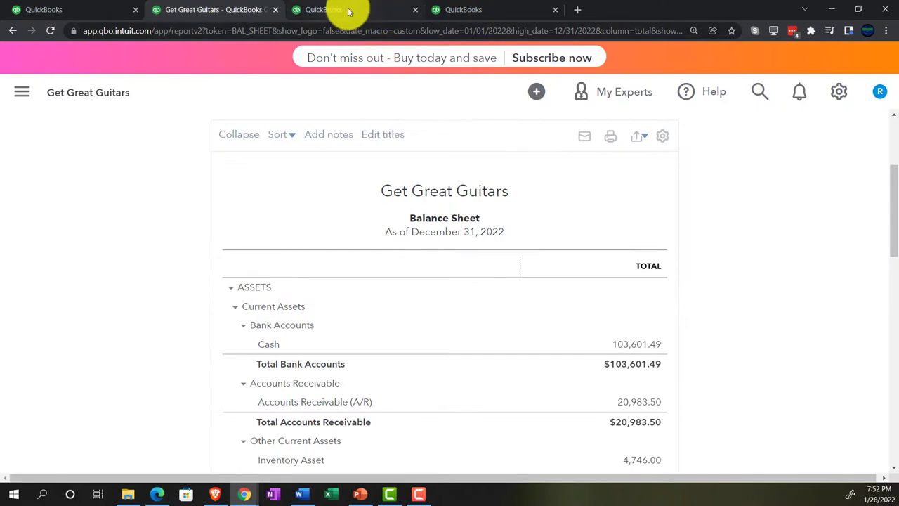
- Open the favorite Profit and Loss report in the third browser tab
left_click(348, 11)
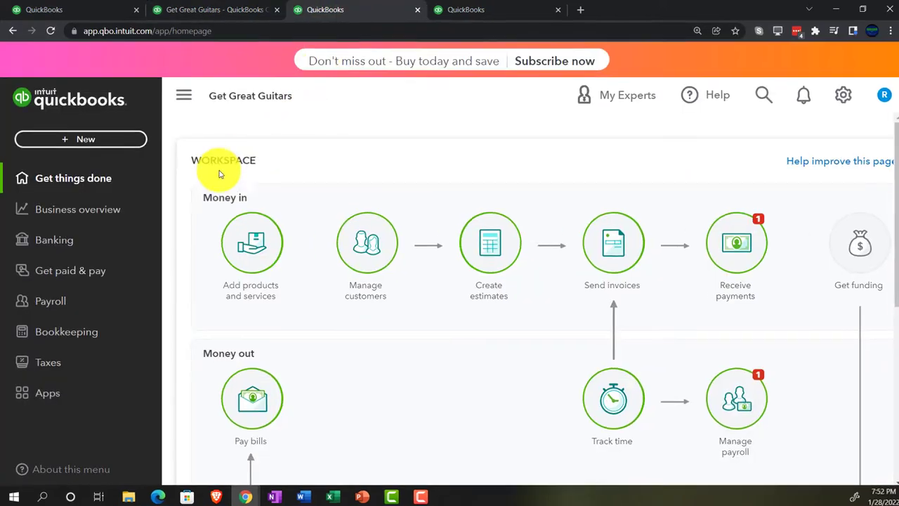
left_click(78, 210)
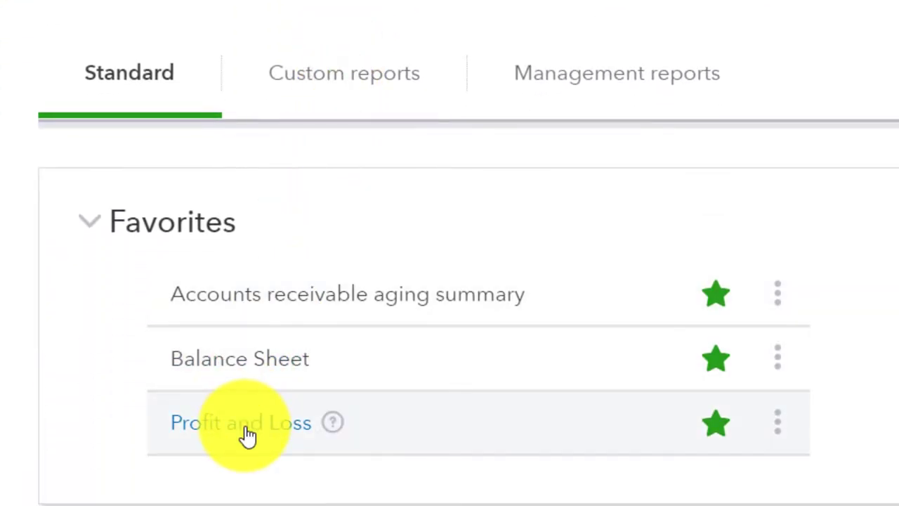
left_click(248, 434)
scroll(118, 393, "down", 3)
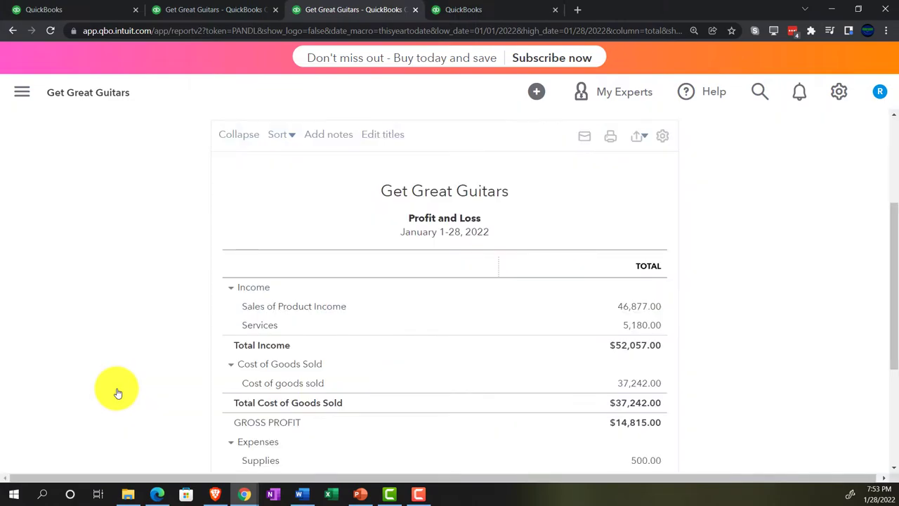
- Run the Profit and Loss report for the period 01/01/2022 to 12/31/2022
scroll(118, 392, "up", 3)
left_click(236, 205)
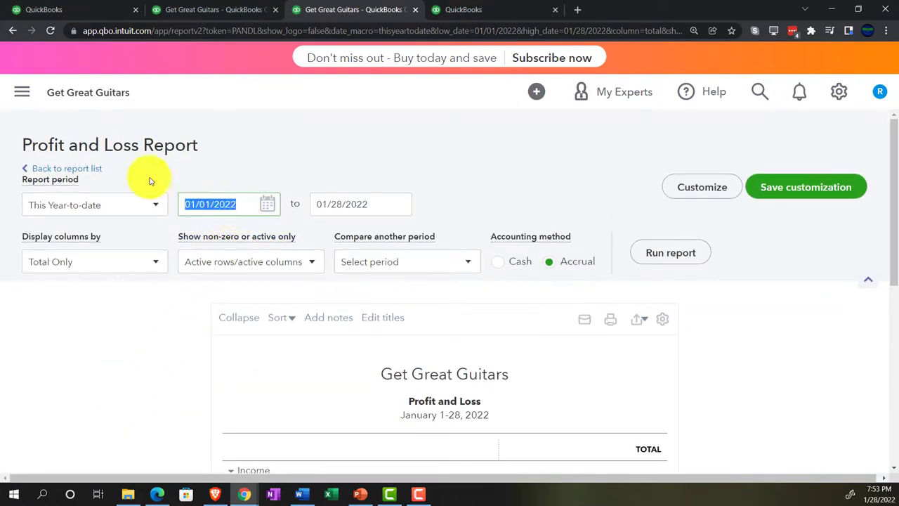
type("01/01/2022")
key("Tab")
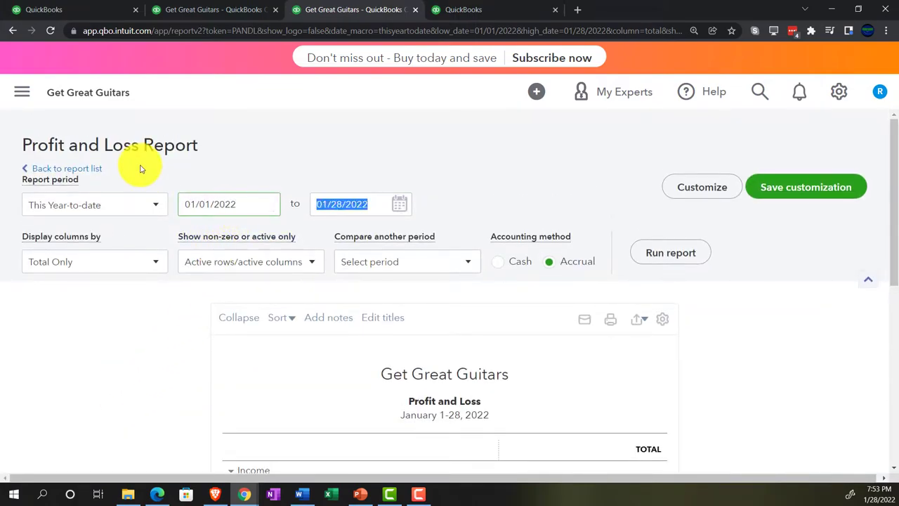
type("12/31/2022")
key("Tab")
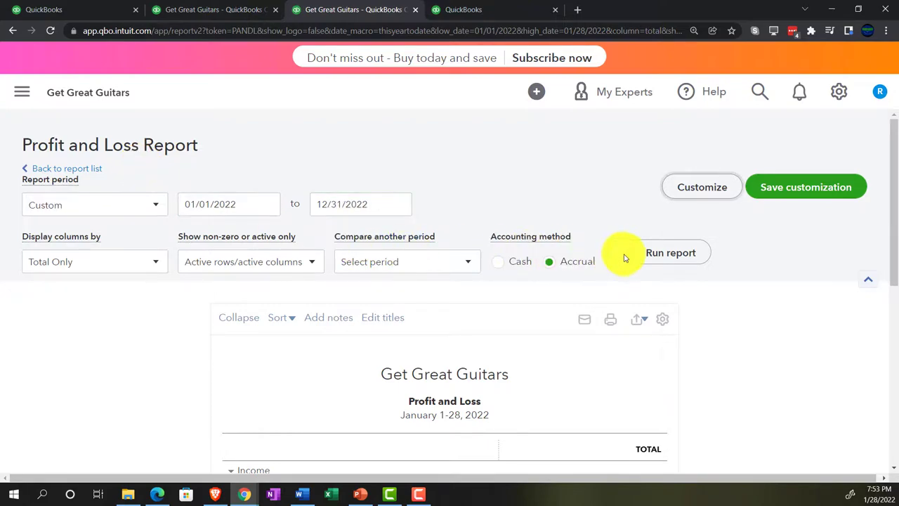
left_click(650, 257)
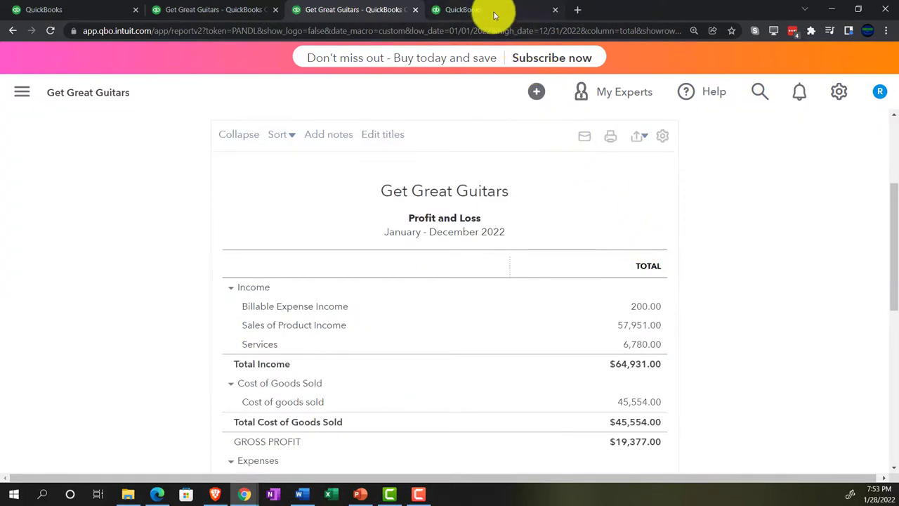
- Open a second Profit and Loss report from the favorites in the fourth browser tab, with the navigation pane collapsed
left_click(463, 13)
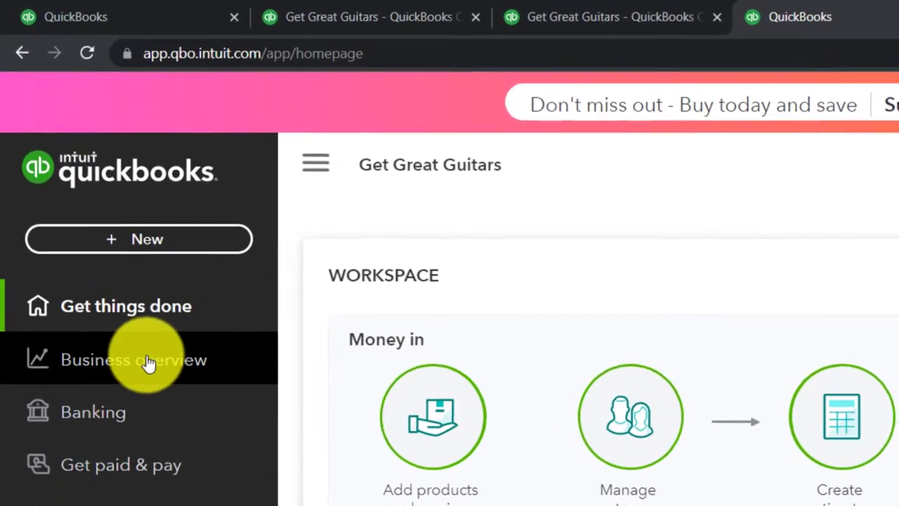
left_click(71, 209)
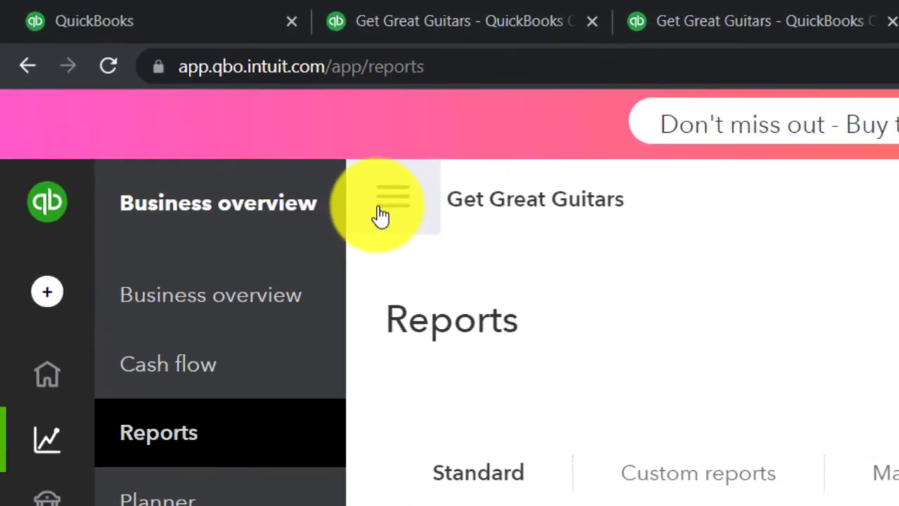
left_click(317, 160)
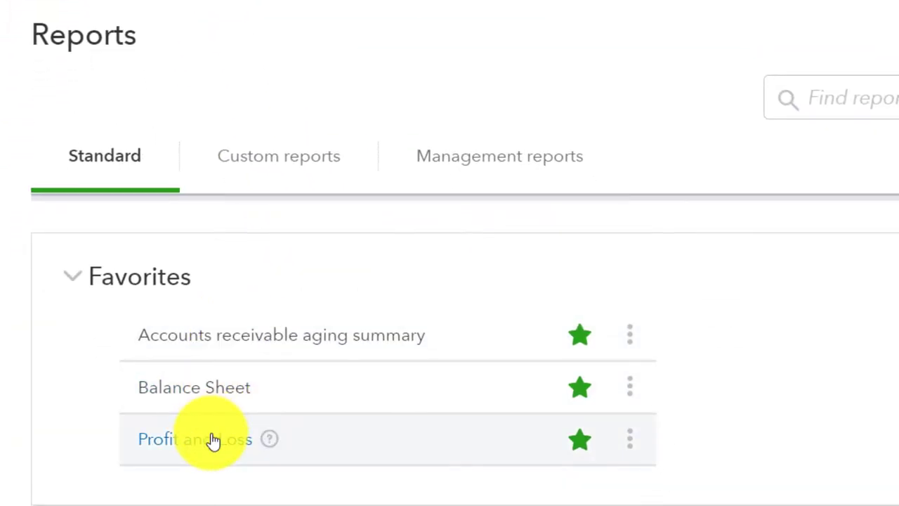
left_click(213, 440)
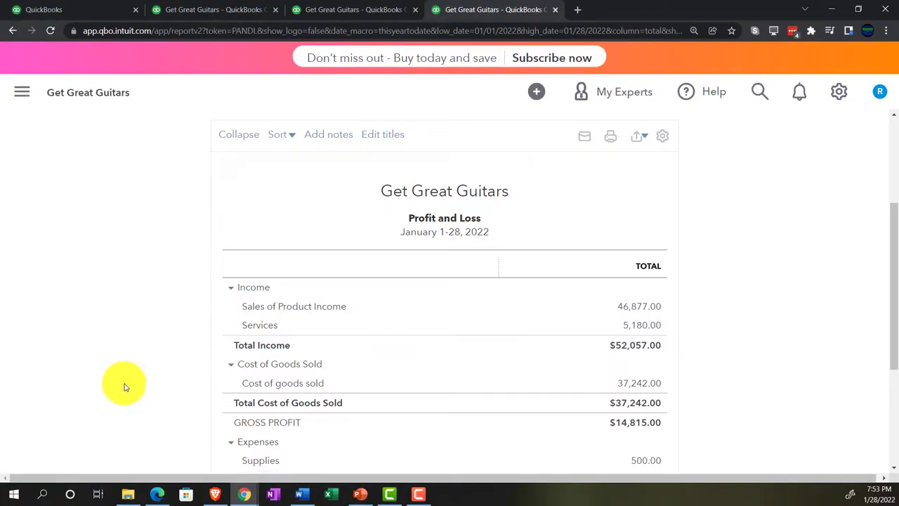
- Set the second Profit and Loss report's period to 02/01/2022 through 12/31/2022
scroll(124, 386, "up", 3)
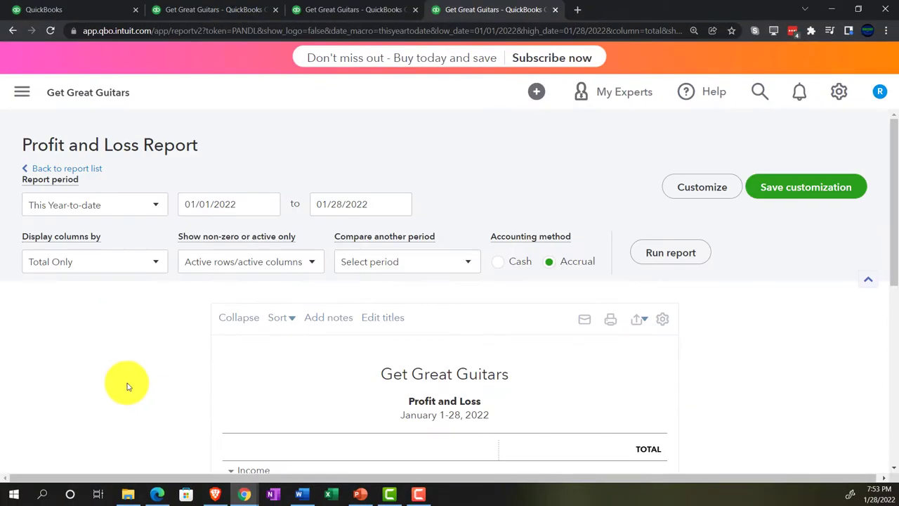
left_click_drag(235, 209, 183, 153)
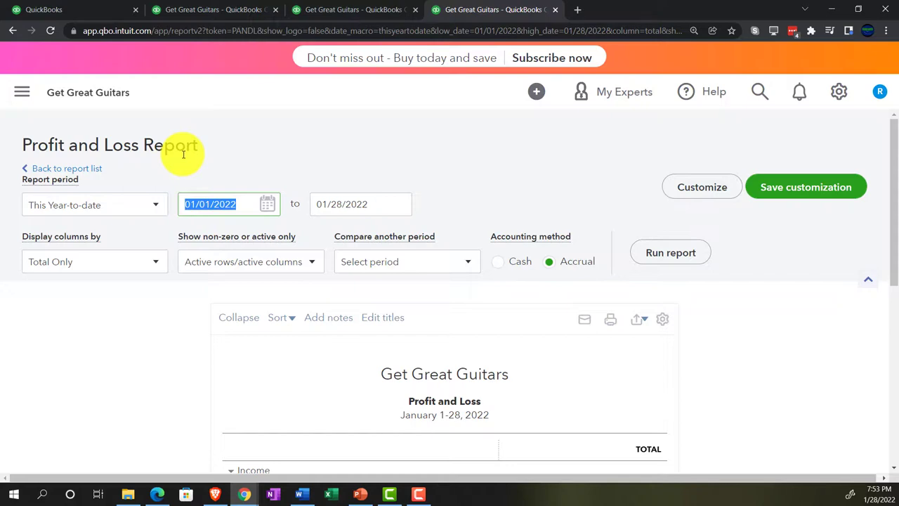
type("02012/01/20")
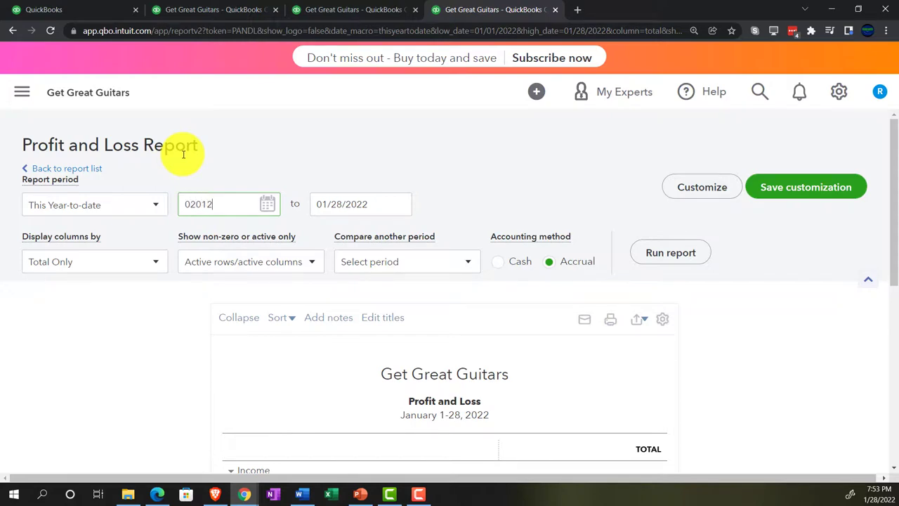
type("2")
key("Tab")
type("12/31")
key("Tab")
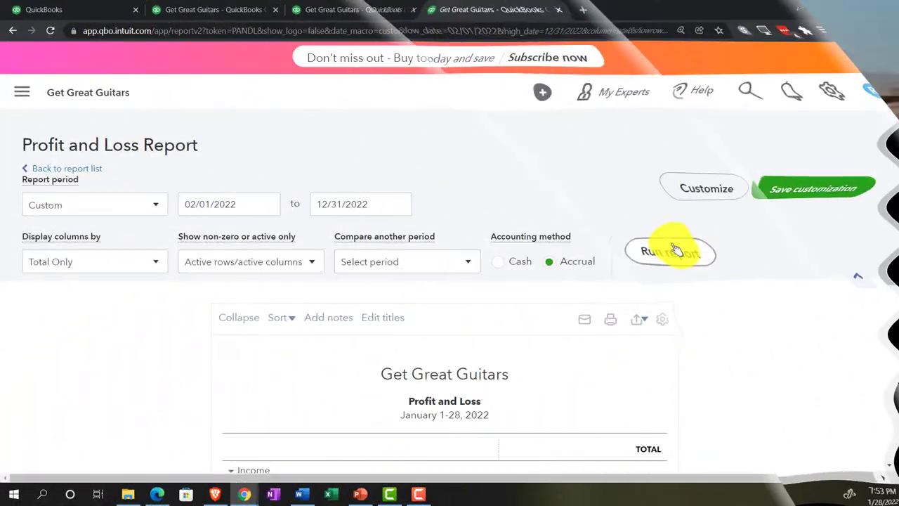
- Run the second Profit and Loss report for 02/01/2022 through 12/31/2022 and review it down to net income at a larger zoom
left_click(674, 250)
scroll(679, 305, "down", 3)
key("ctrl+plus")
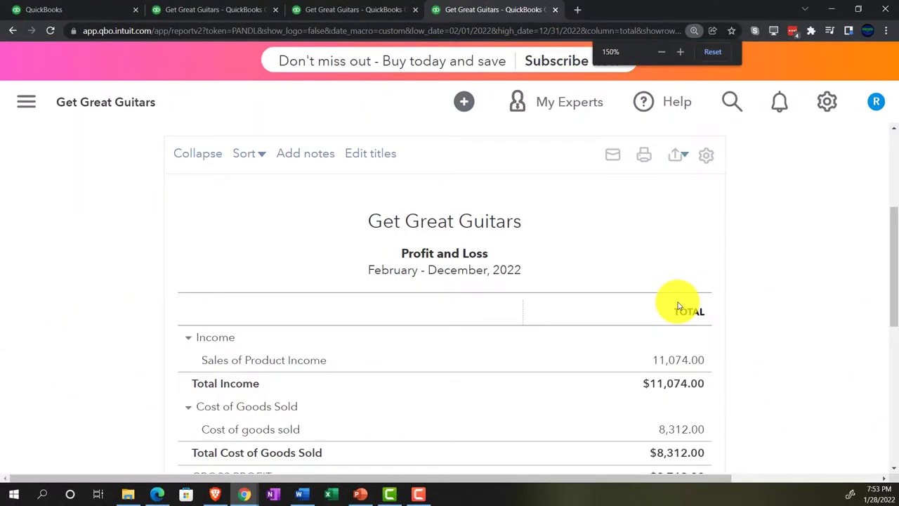
key("ctrl+plus")
scroll(678, 305, "down", 10)
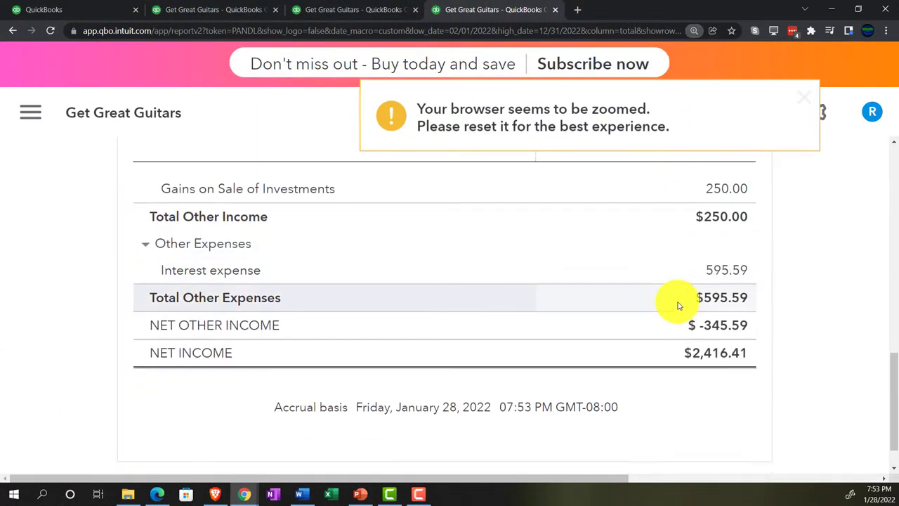
- Review the January through December 2022 Profit and Loss report down to net income, and view the Balance Sheet report
left_click(367, 10)
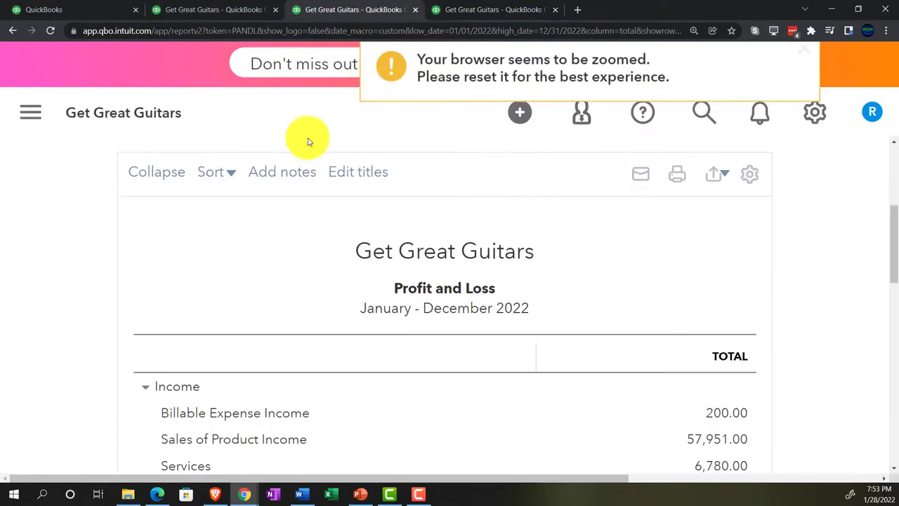
scroll(173, 266, "down", 3)
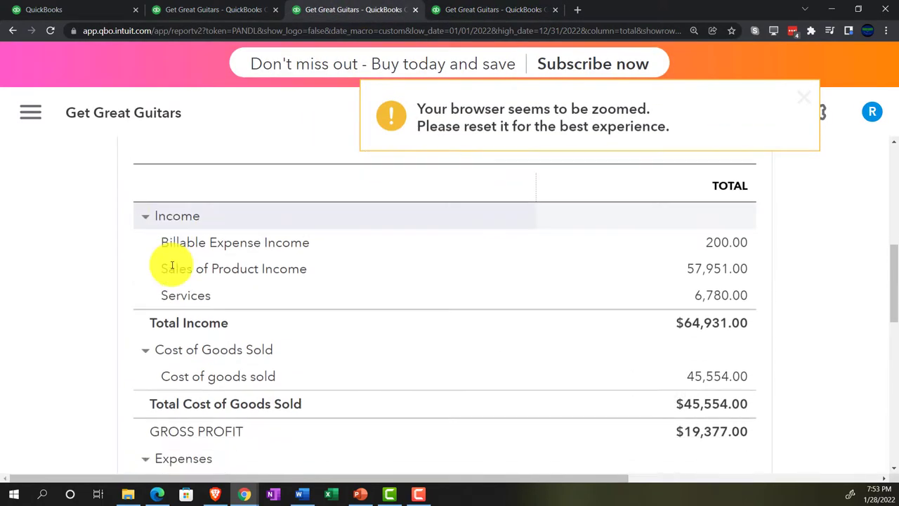
scroll(172, 267, "down", 5)
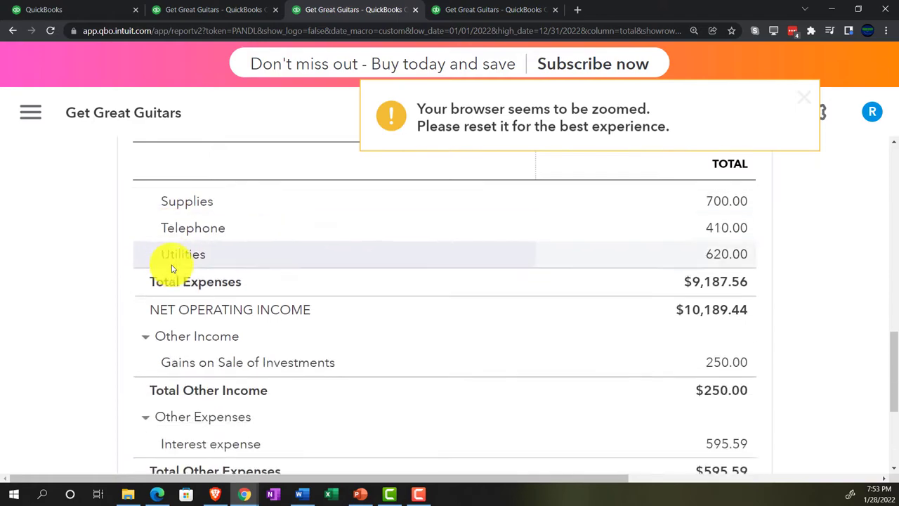
scroll(172, 266, "down", 5)
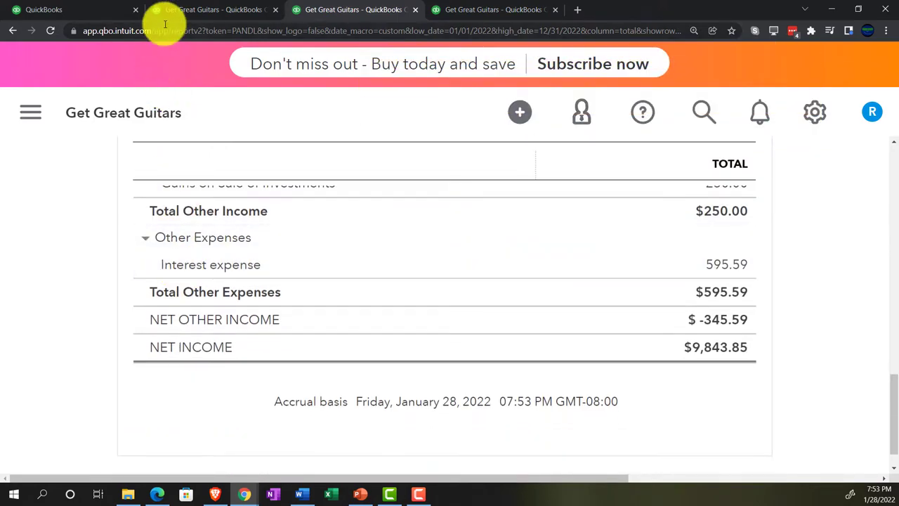
left_click(176, 10)
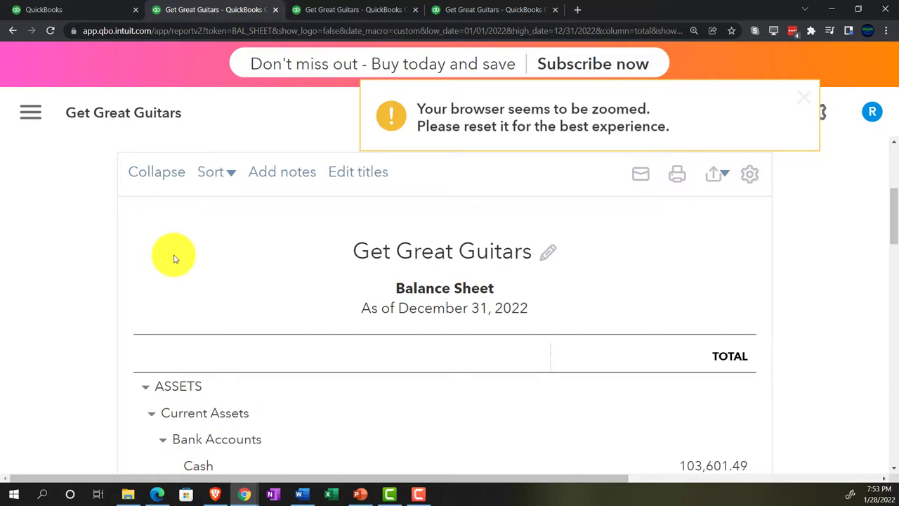
- Return to the home page in the first browser tab and reduce the page zoom below 125%
left_click(91, 11)
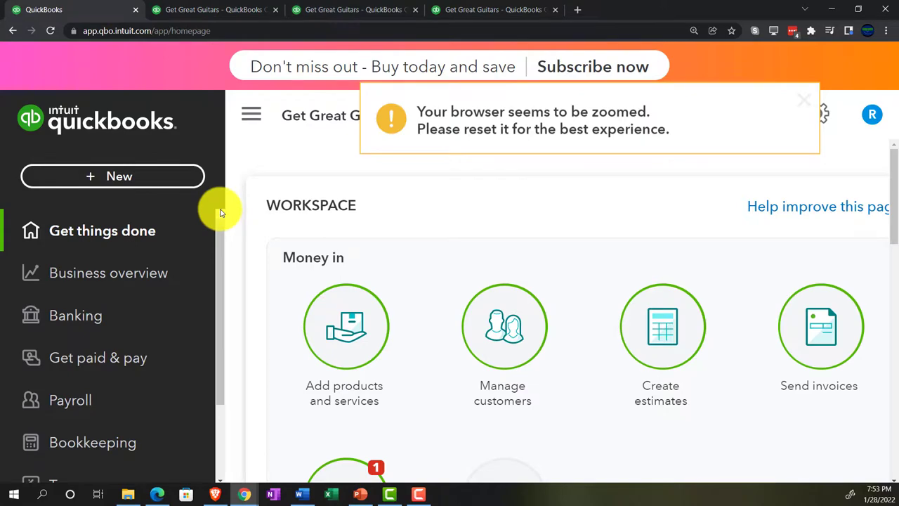
key("ctrl+minus")
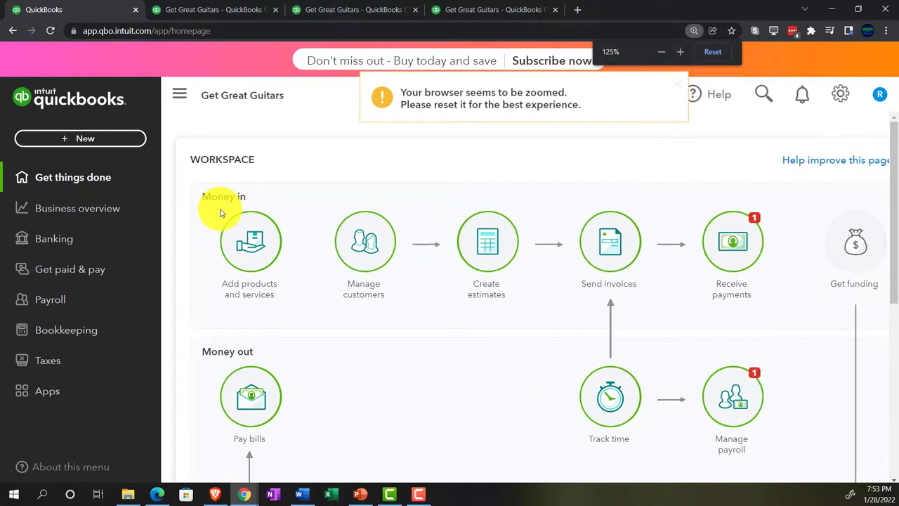
key("ctrl+minus")
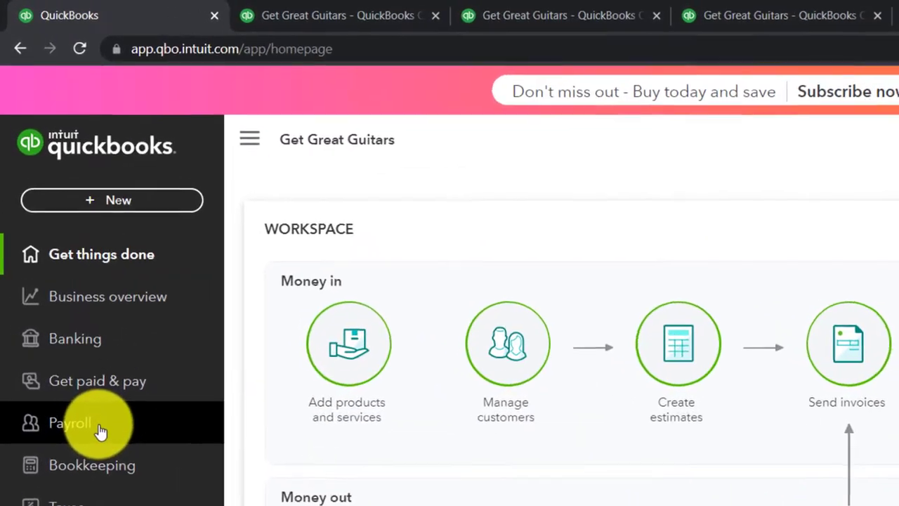
- View the payroll time tracking page and return to the Get things done home page
left_click(101, 439)
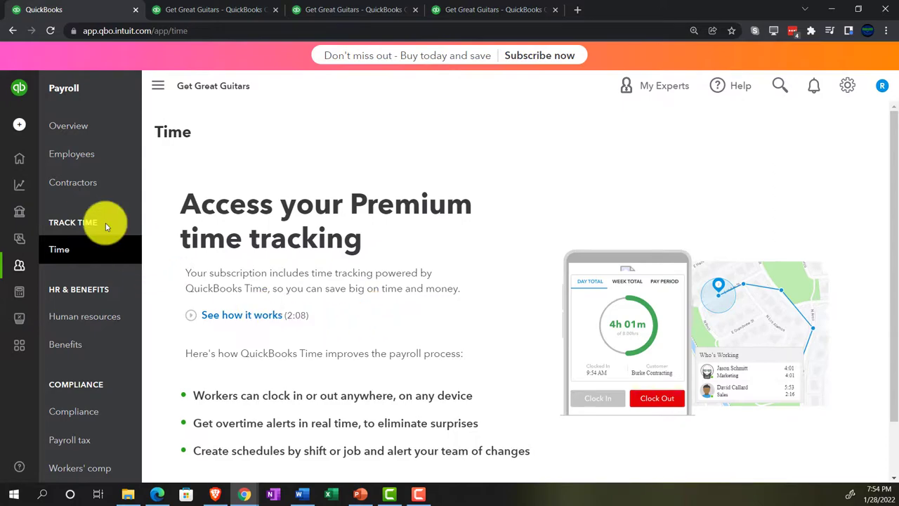
mouse_move(23, 130)
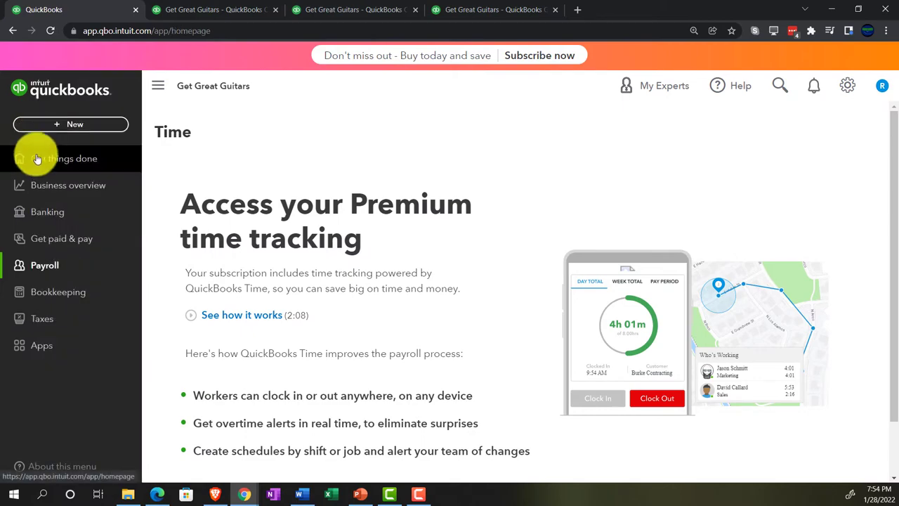
left_click(28, 156)
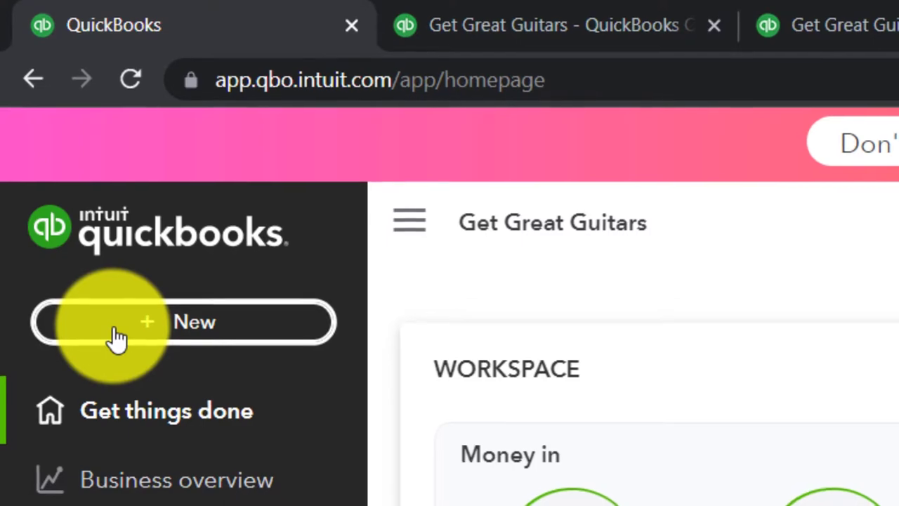
- Open the weekly timesheet of the first listed employee for the week 2/20/2022 to 2/26/2022
left_click(117, 338)
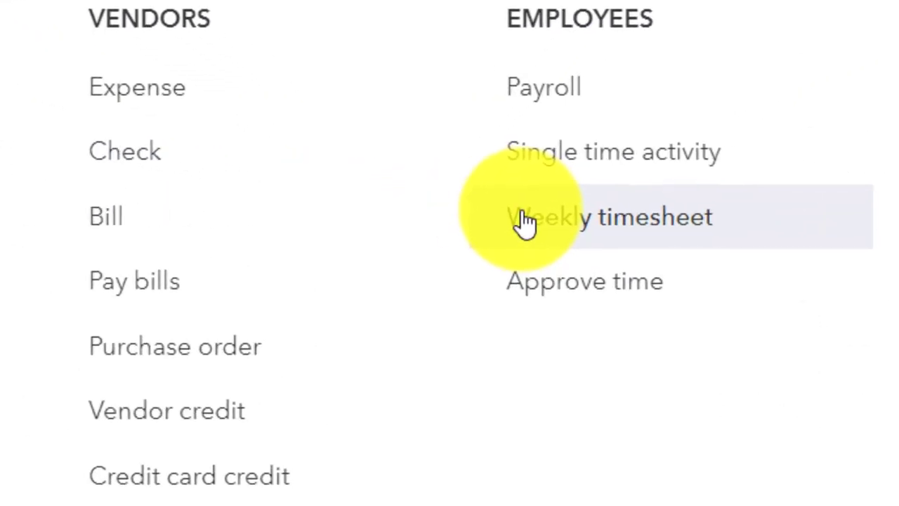
left_click(525, 222)
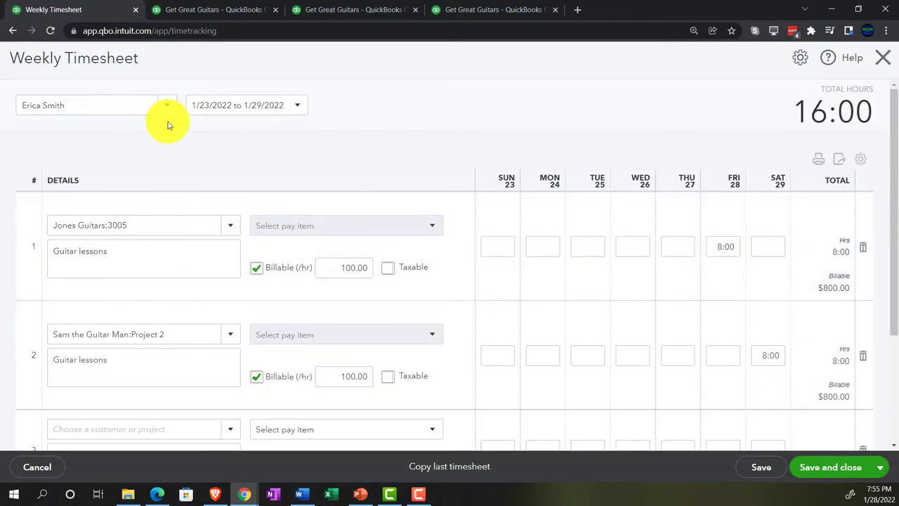
left_click(169, 112)
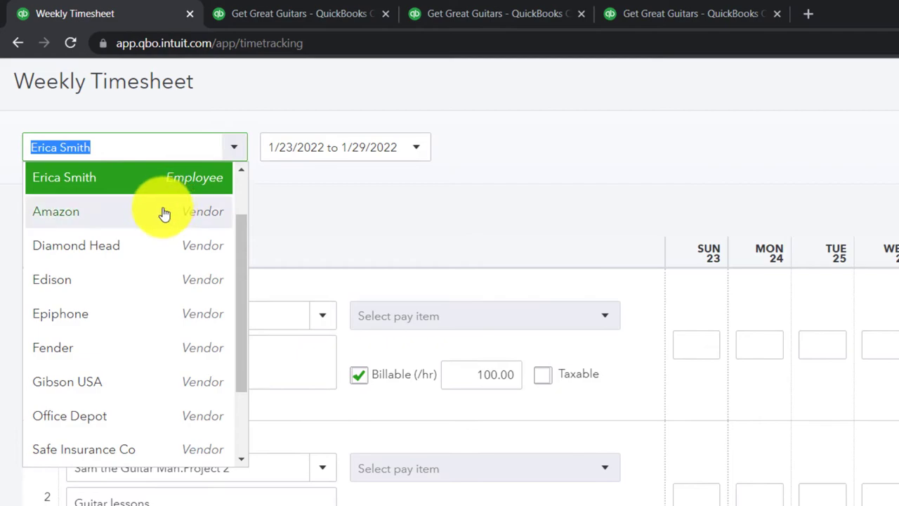
scroll(149, 193, "up", 2)
left_click(119, 189)
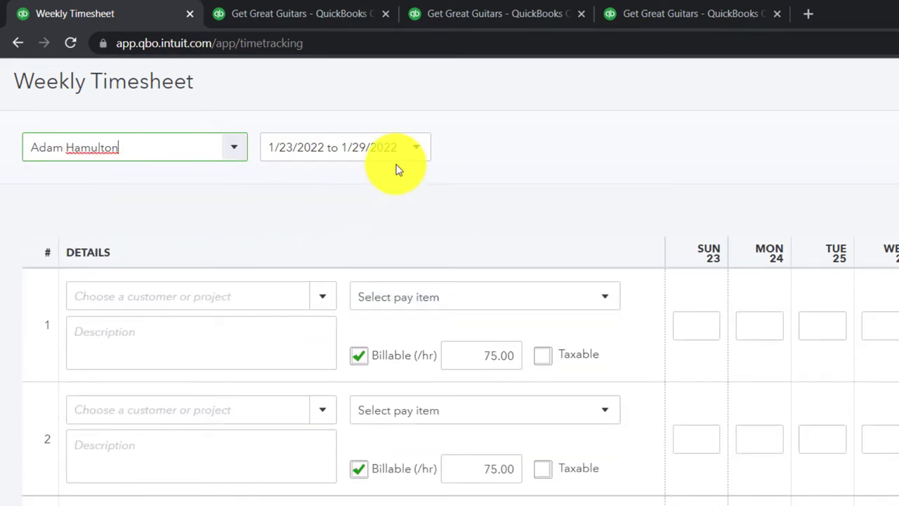
left_click(416, 152)
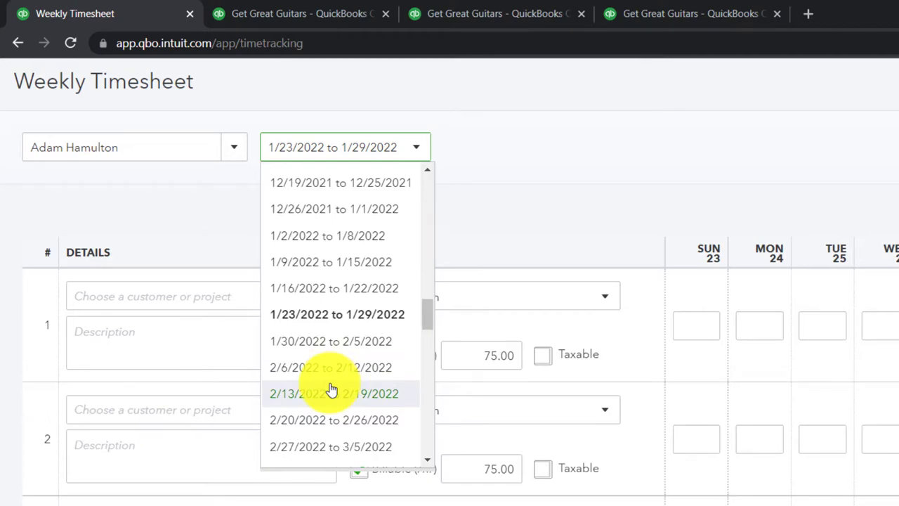
left_click(327, 419)
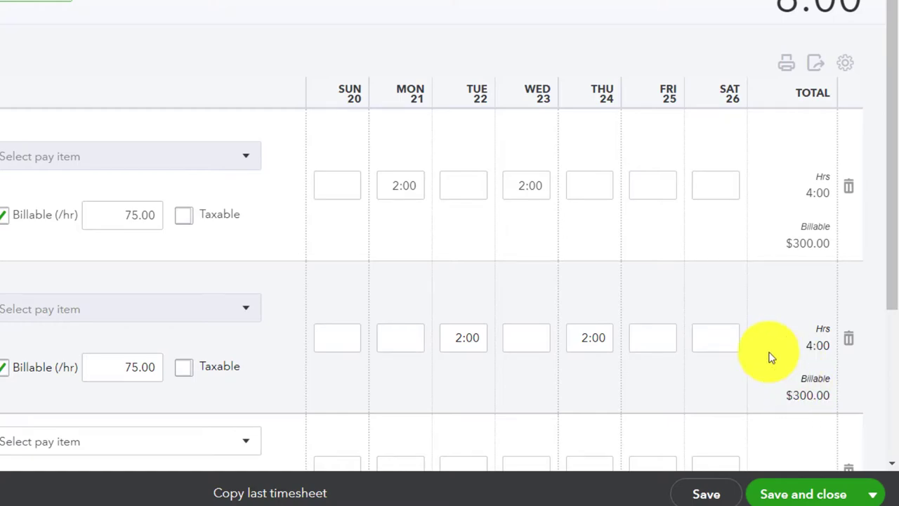
- View the other employee's weekly timesheet for the same week and close the timesheet
left_click(191, 127)
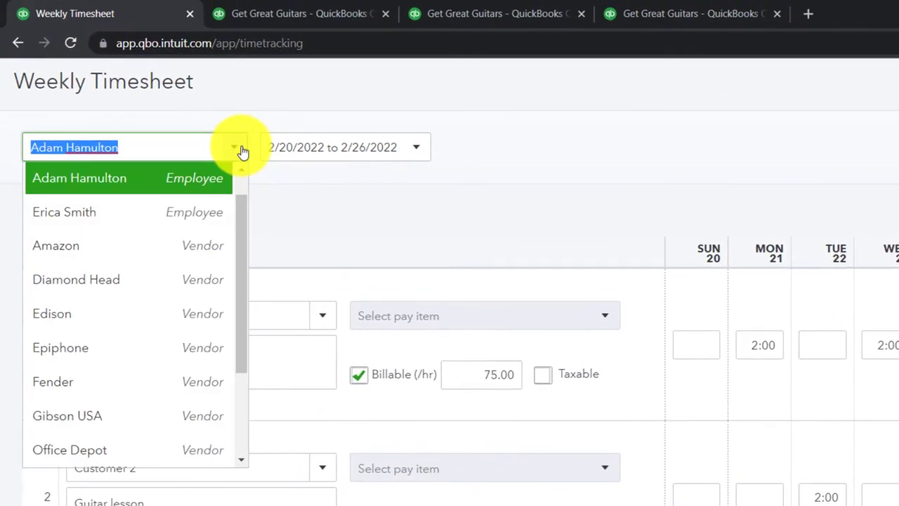
left_click(145, 219)
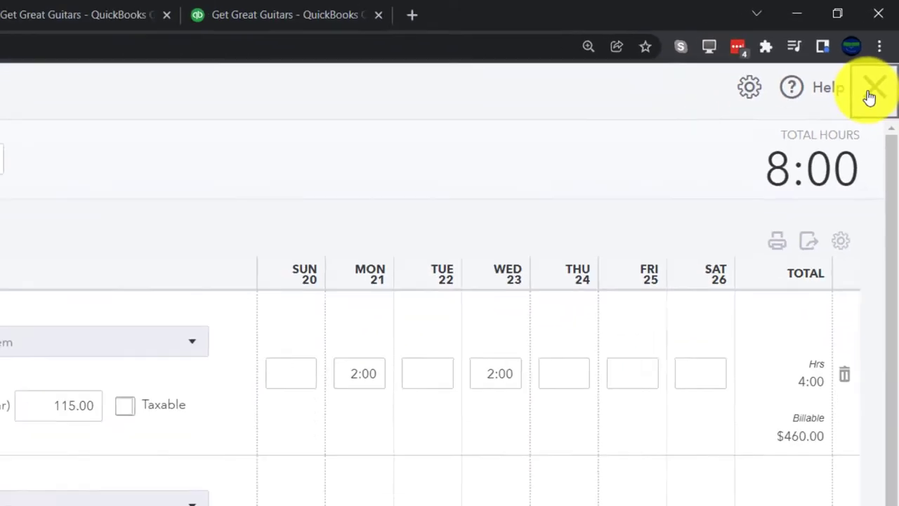
left_click(848, 162)
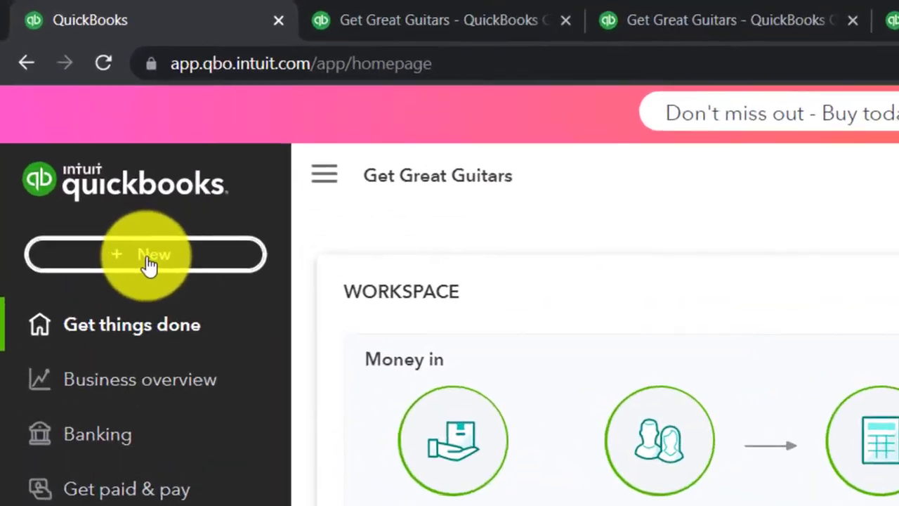
- Create a new invoice for Customer 1 and add all of that customer's billable guitar lesson time
left_click(72, 125)
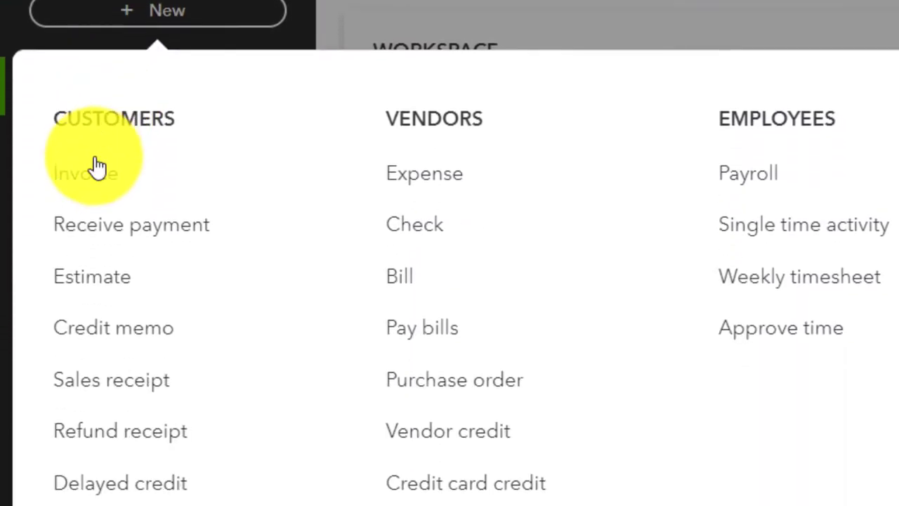
left_click(91, 108)
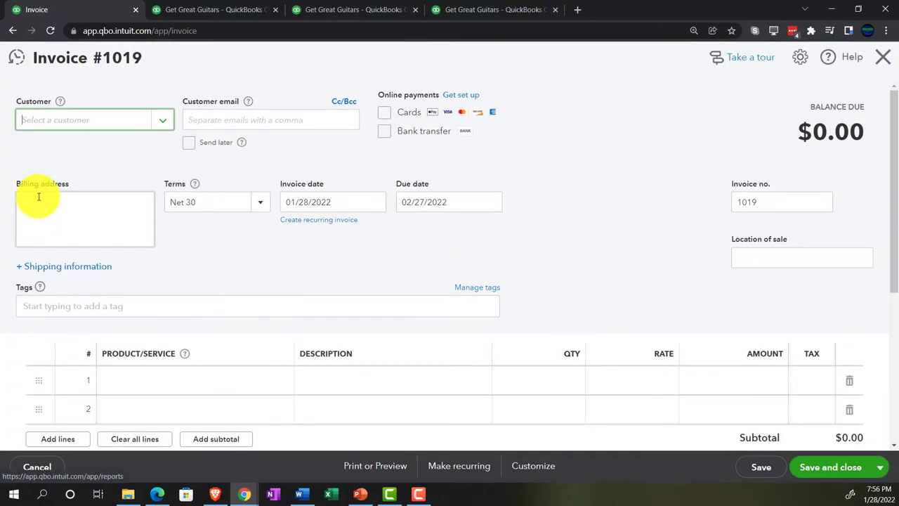
left_click(65, 119)
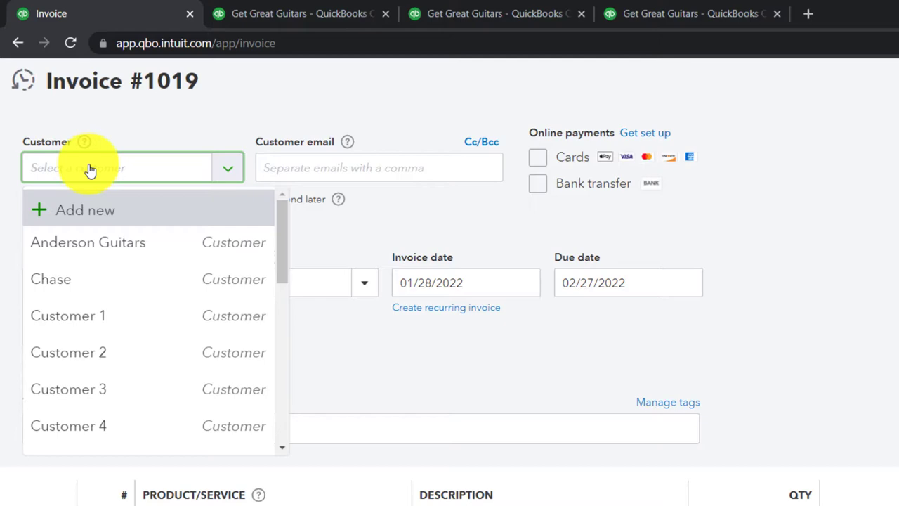
left_click(105, 315)
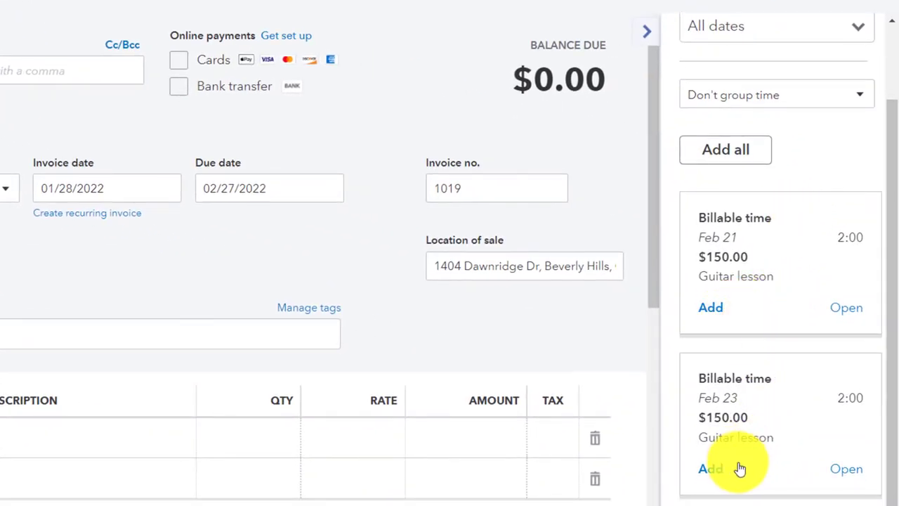
left_click(724, 161)
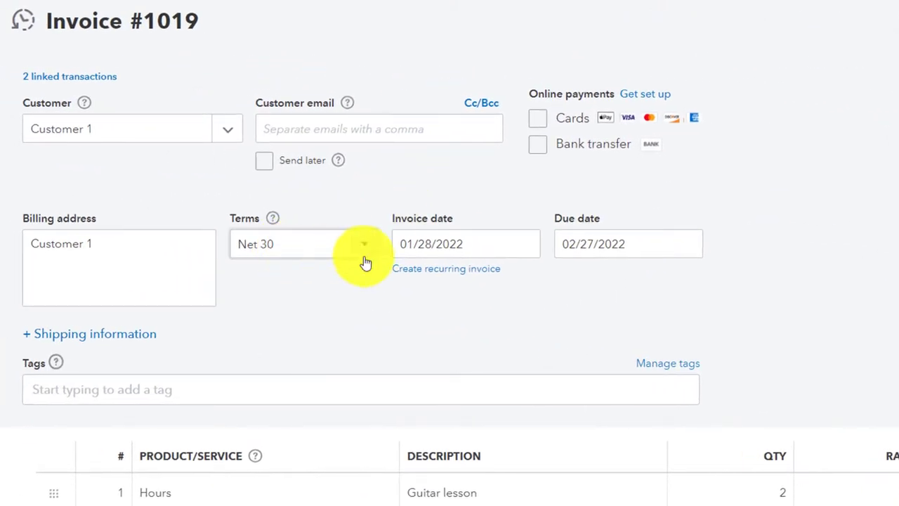
- Set the invoice date to 02/27/2022
left_click(469, 245)
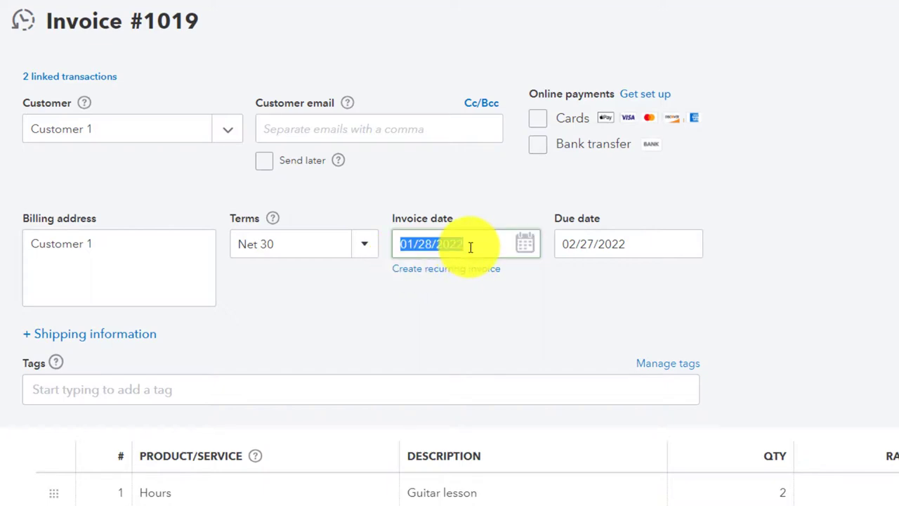
type("02/27/2022")
key("Tab")
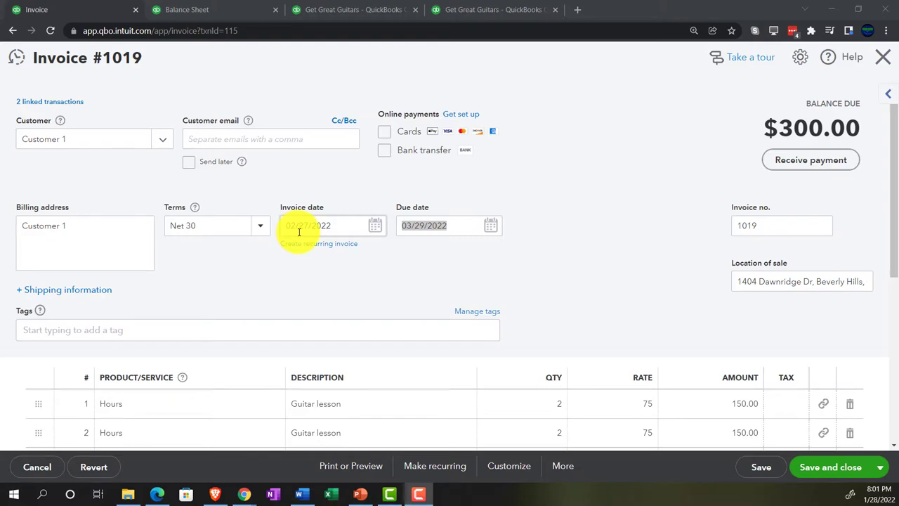
- Check the billable time linked to the second invoice line and review the invoice's header, lines and totals
scroll(449, 281, "down", 2)
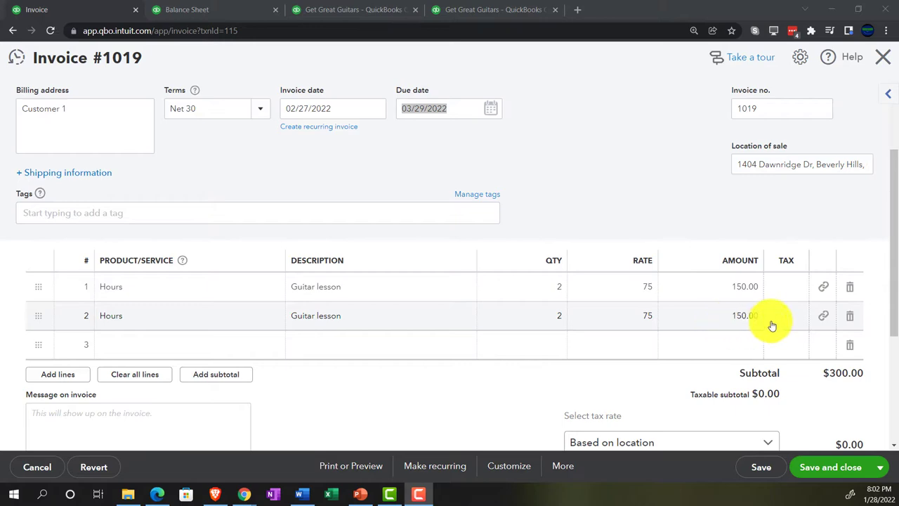
left_click(825, 320)
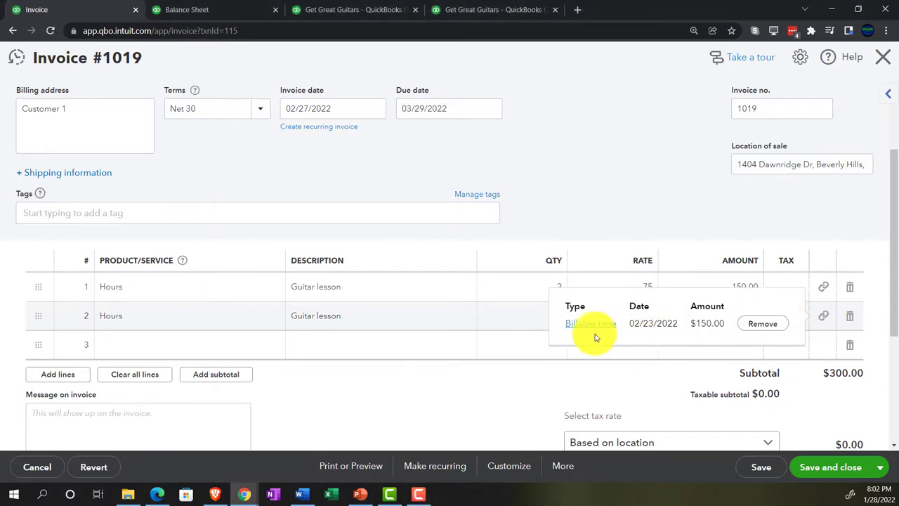
left_click(489, 389)
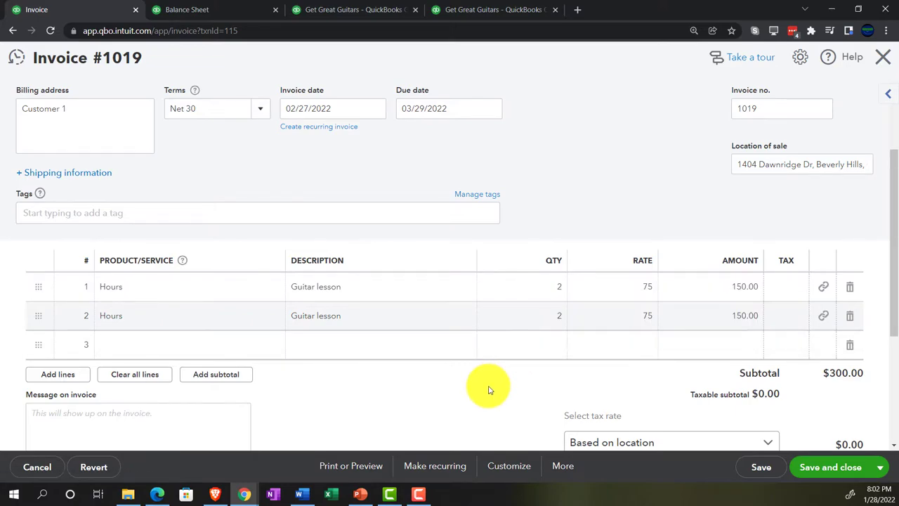
scroll(489, 390, "down", 1)
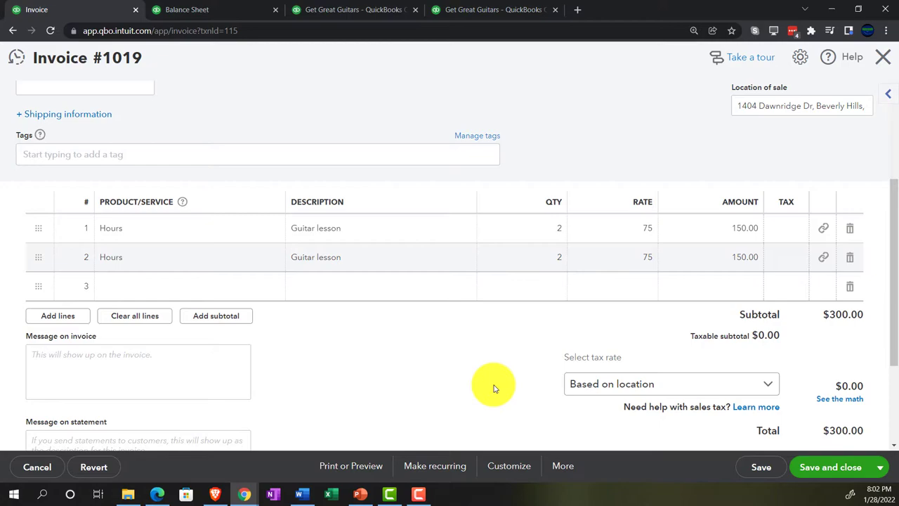
scroll(493, 388, "up", 5)
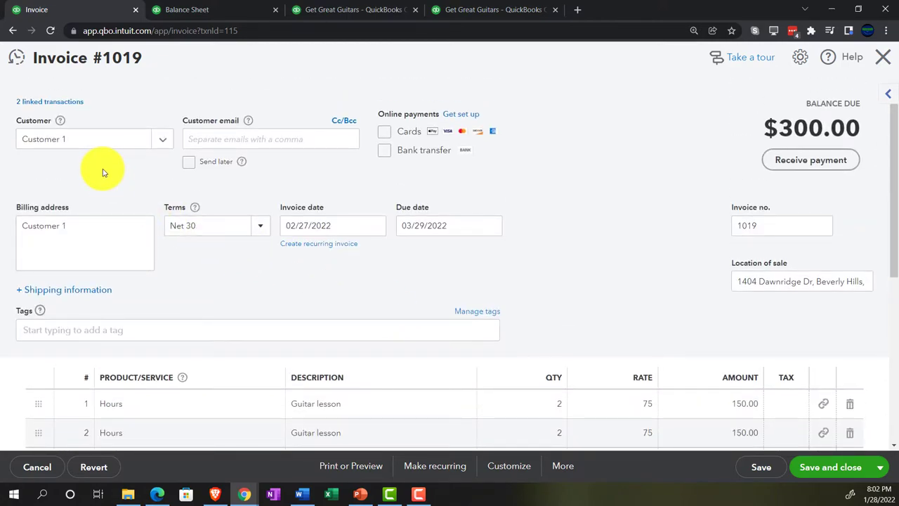
scroll(101, 173, "down", 5)
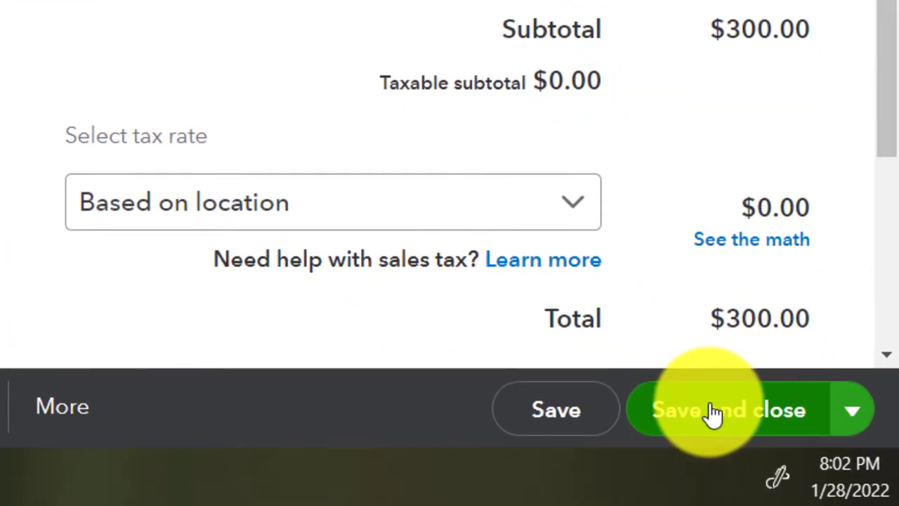
- Save and close the Customer 1 invoice, accept modifying its linked transactions, and go to the home page
left_click(834, 474)
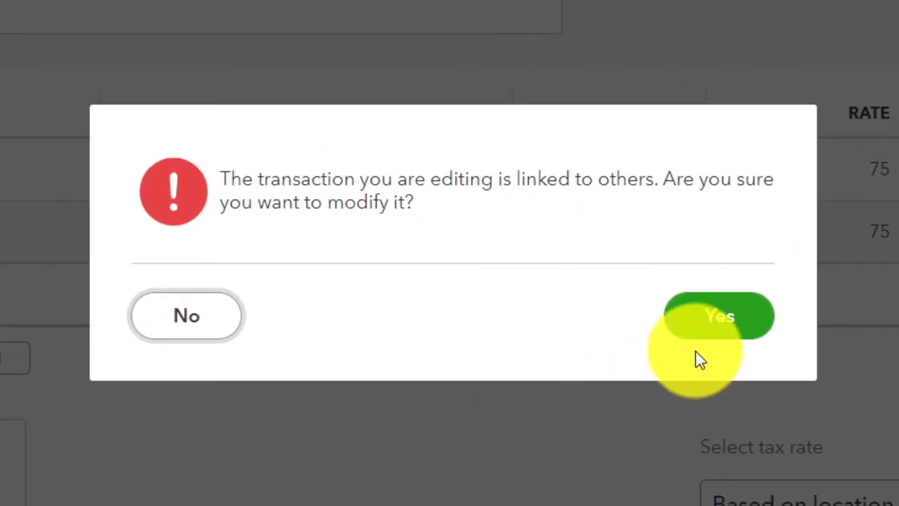
left_click(708, 322)
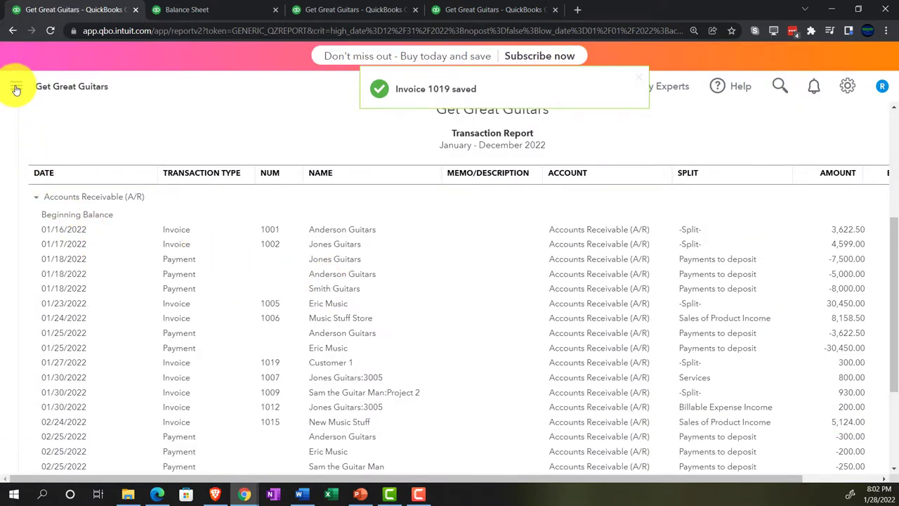
left_click(16, 89)
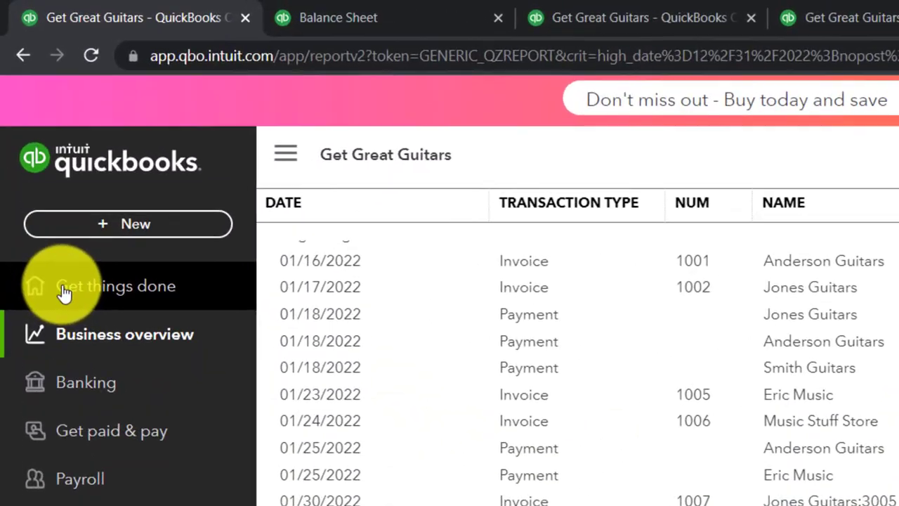
left_click(40, 192)
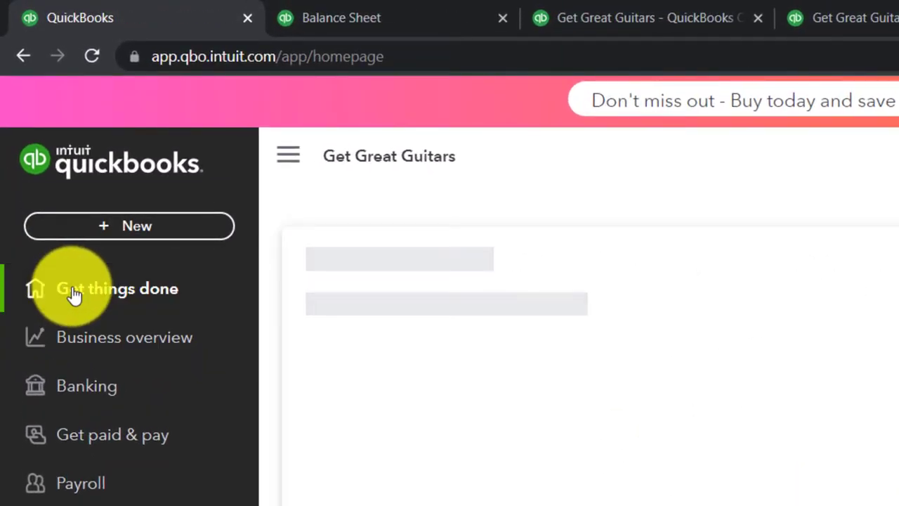
- Switch to the Balance Sheet report, hide the navigation menu, and review the current assets section
left_click(329, 19)
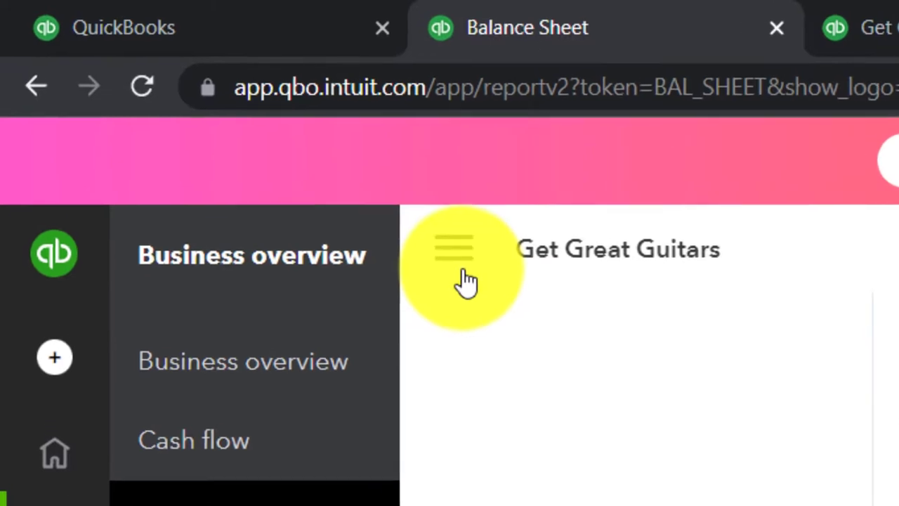
left_click(462, 269)
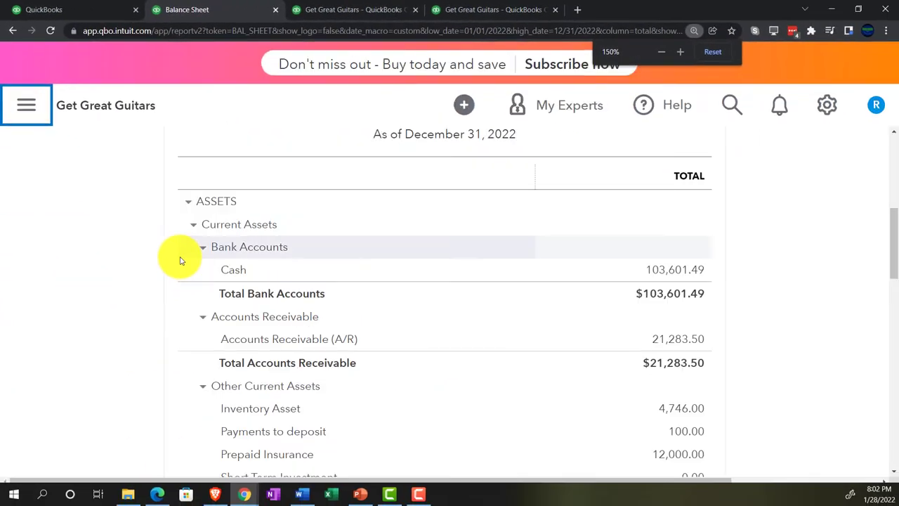
key("ctrl+plus")
scroll(531, 267, "up", 4)
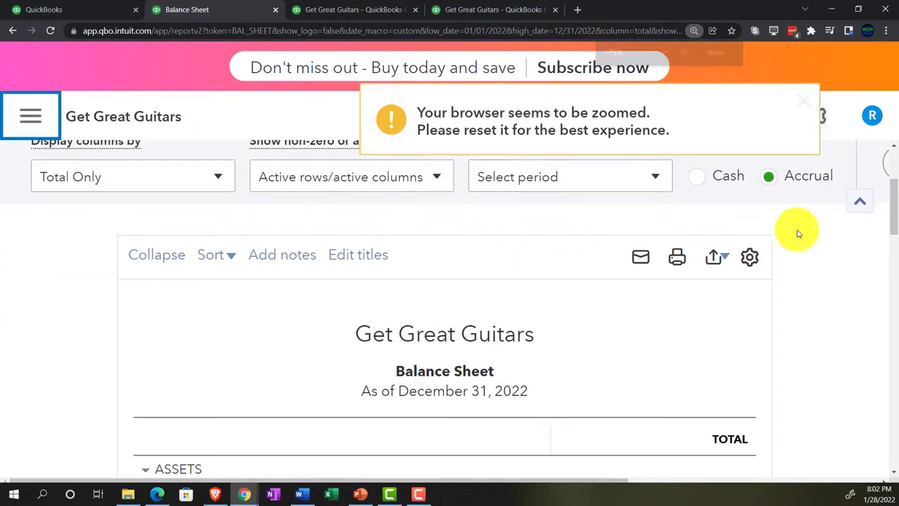
scroll(105, 335, "down", 4)
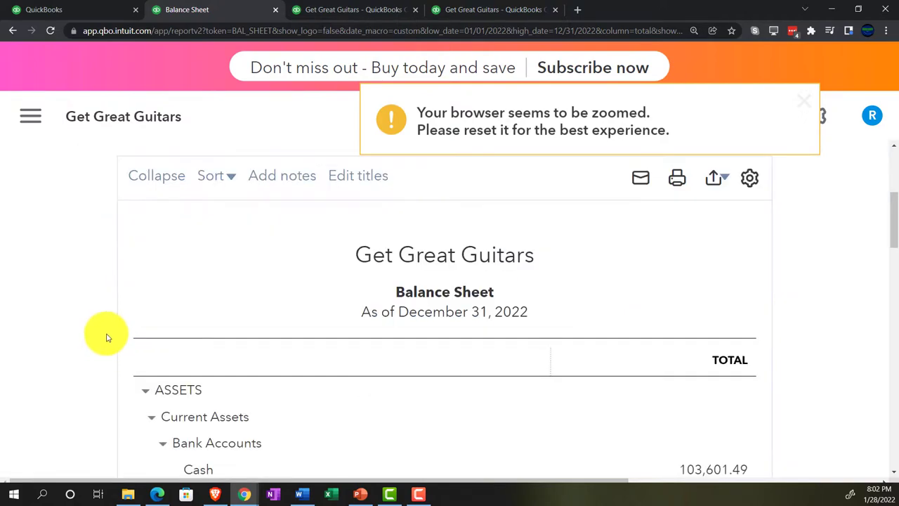
scroll(105, 336, "down", 3)
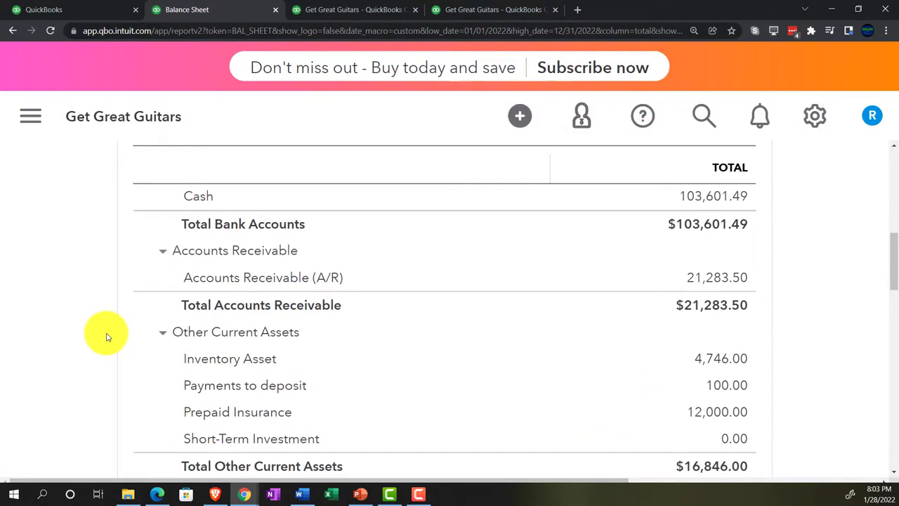
- Check the transaction detail behind Accounts Receivable (A/R) for the new Customer 1 invoice and return to the Balance Sheet
left_click(710, 278)
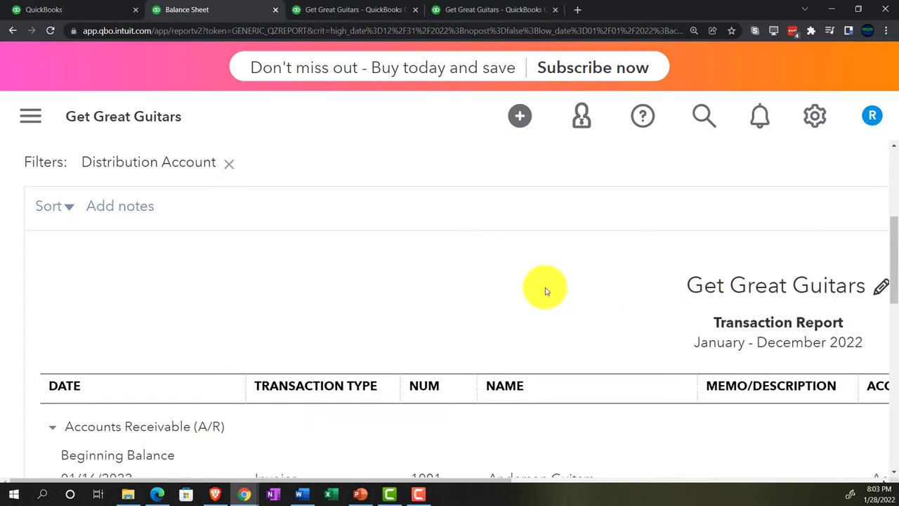
key("ctrl+minus")
key("ctrl+minus")
key("ctrl+minus")
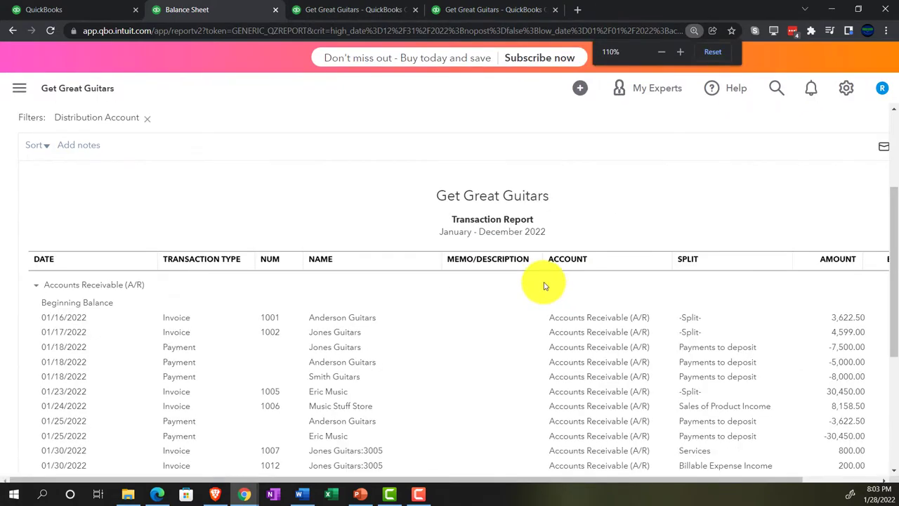
scroll(542, 295, "down", 3)
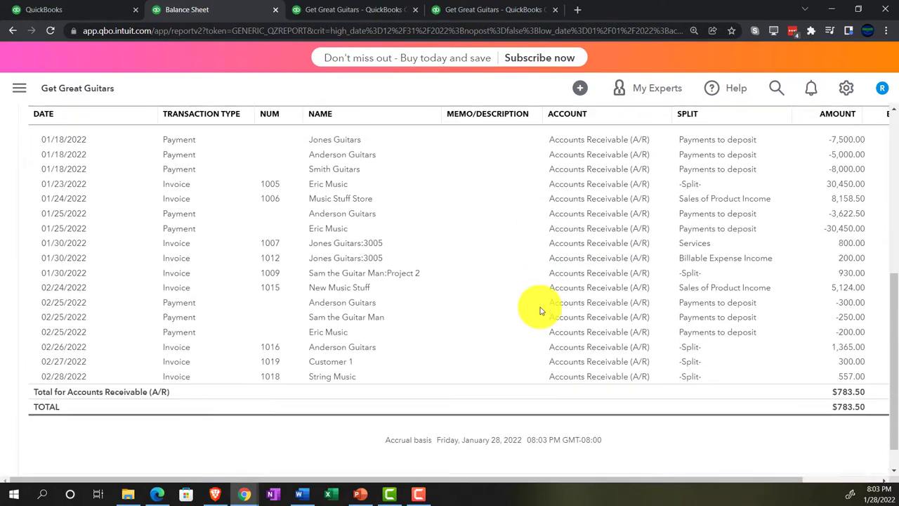
scroll(540, 310, "down", 1)
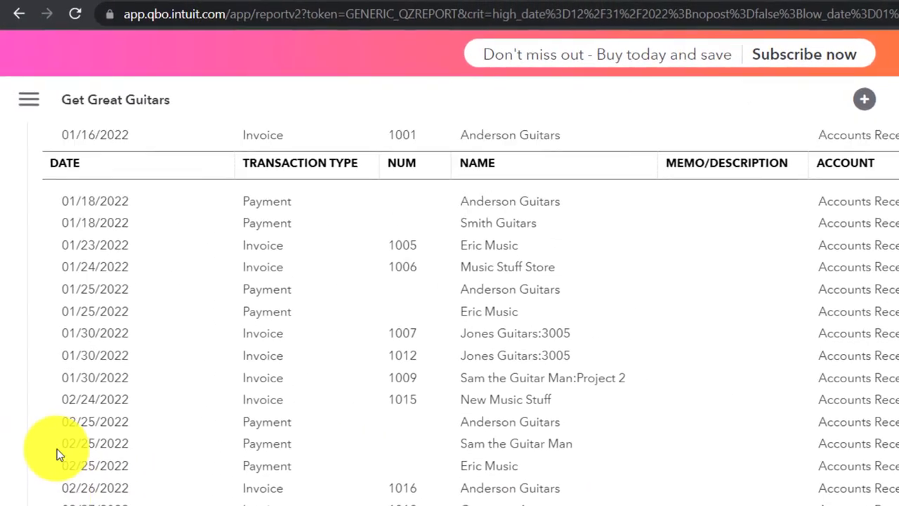
scroll(57, 449, "up", 10)
left_click(141, 202)
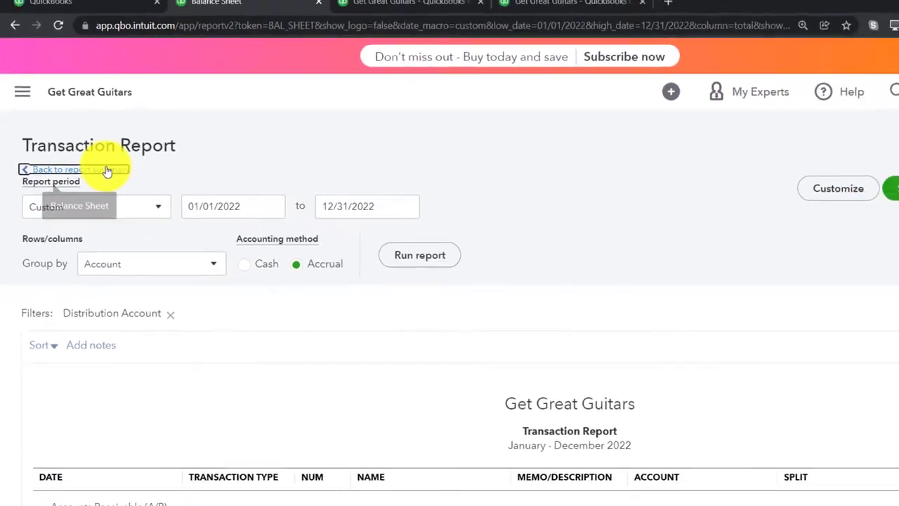
scroll(120, 271, "down", 5)
key("ctrl+plus")
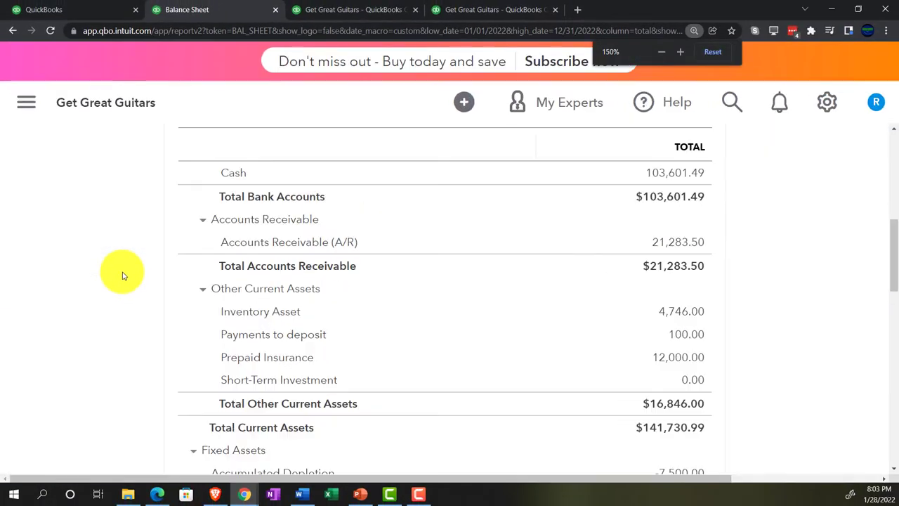
- Switch to the January–December 2022 Profit and Loss report and review its income section
left_click(318, 11)
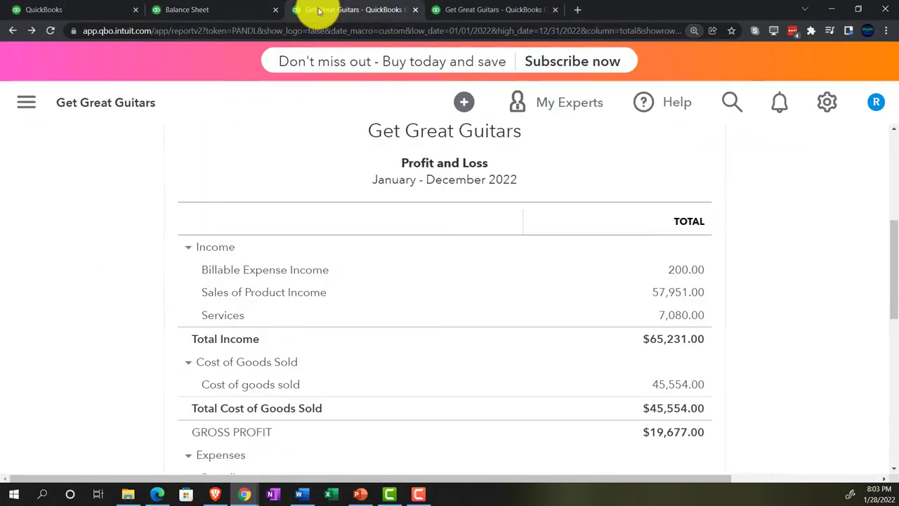
scroll(566, 377, "up", 4)
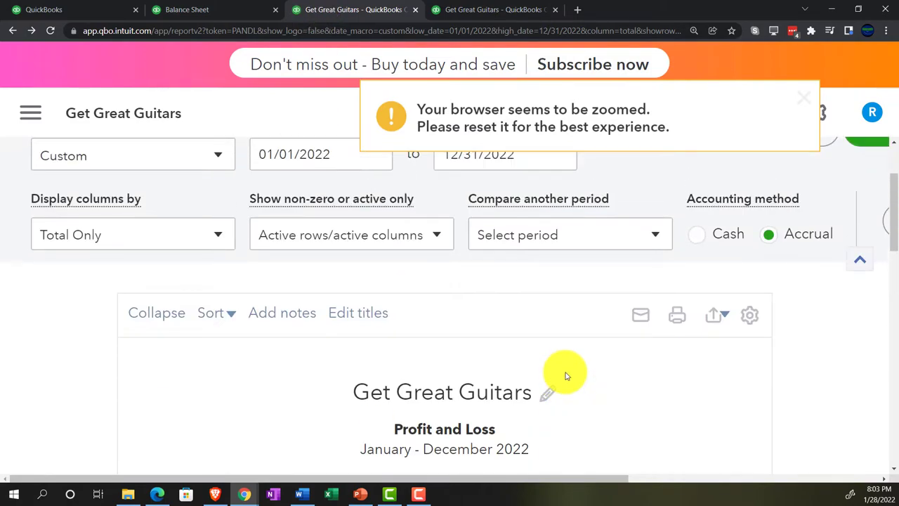
scroll(84, 418, "down", 2)
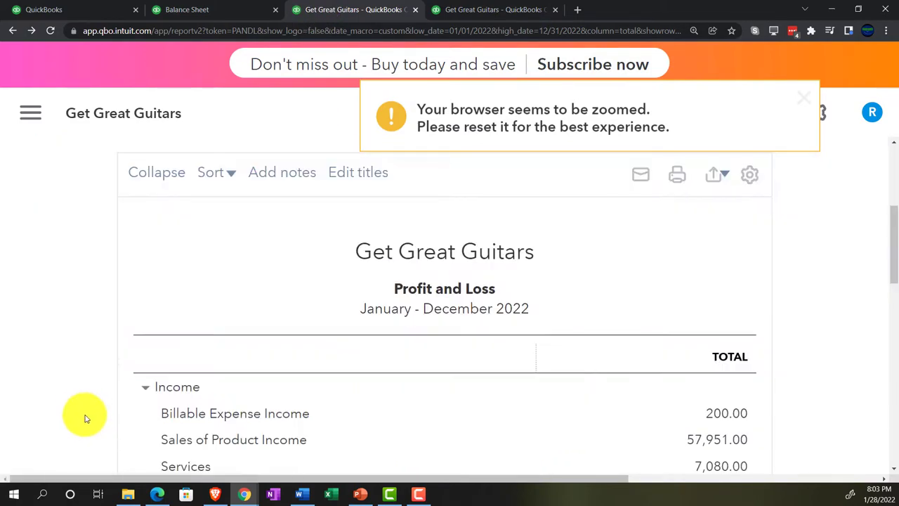
scroll(82, 414, "down", 2)
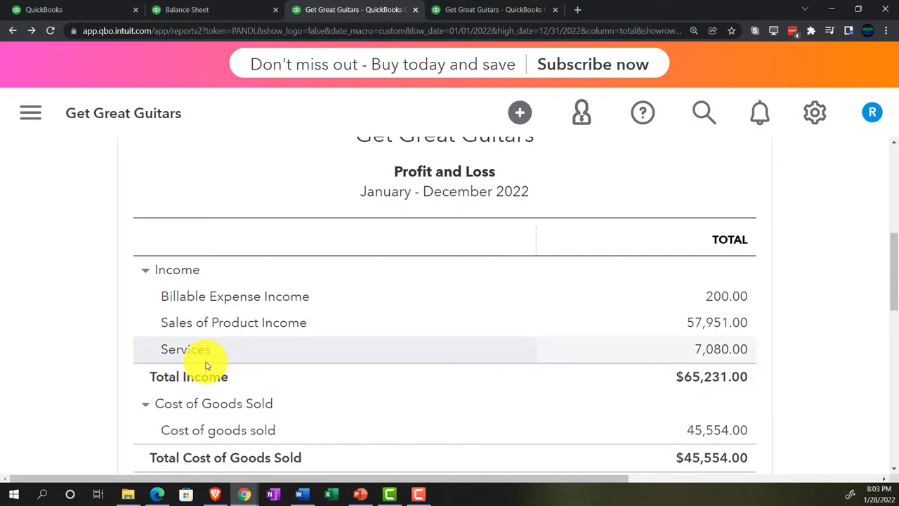
- Check the transaction detail behind Services income for the Customer 1 guitar lessons and return to the report summary
left_click(716, 349)
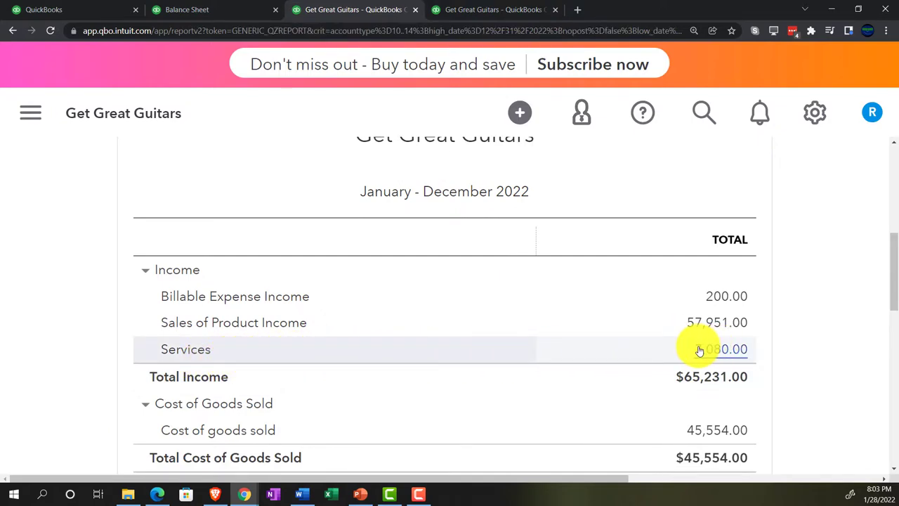
left_click(589, 342)
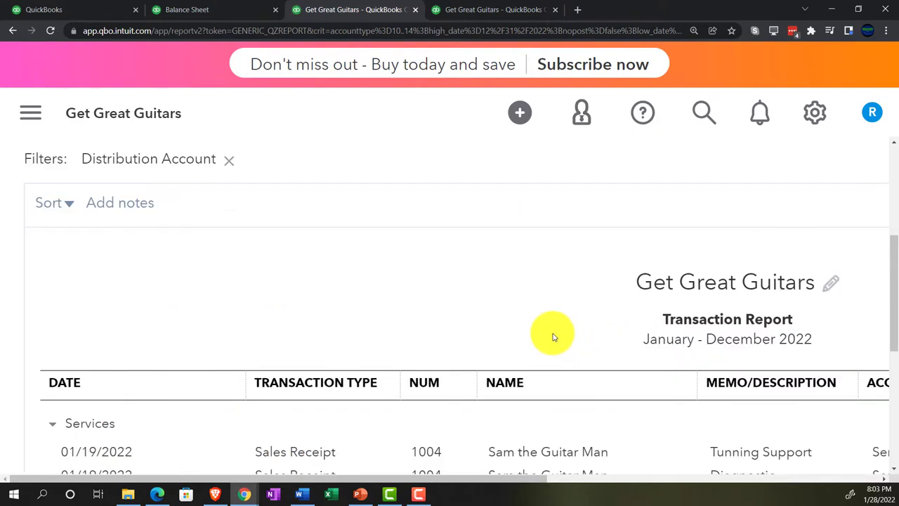
key("ctrl+minus")
key("ctrl+minus")
key("ctrl+minus")
key("ctrl+minus")
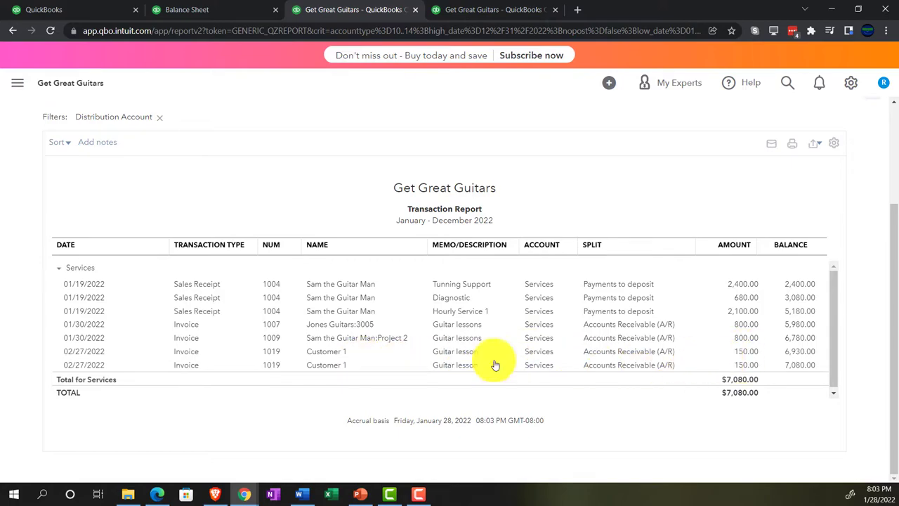
scroll(189, 358, "up", 2)
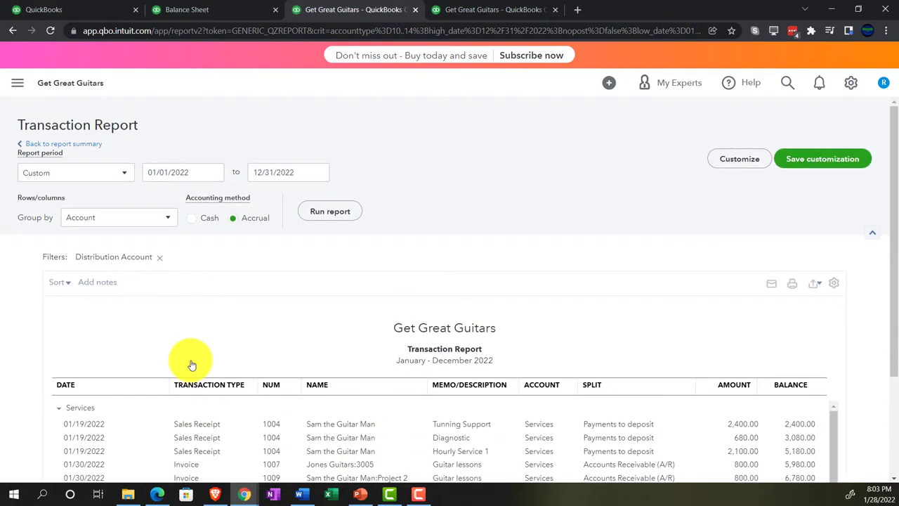
left_click(91, 151)
- Review the full-year Profit and Loss from income through expenses down to net income
scroll(145, 316, "down", 2)
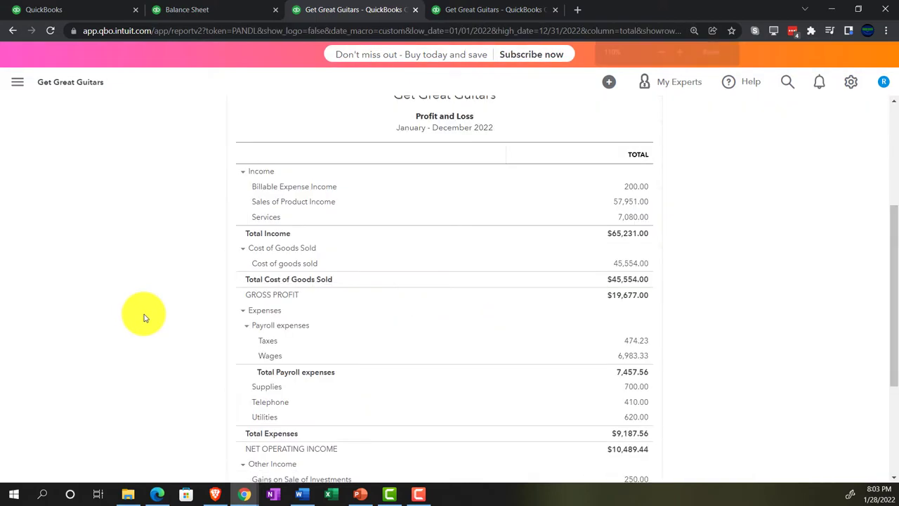
key("ctrl+plus")
key("ctrl+plus")
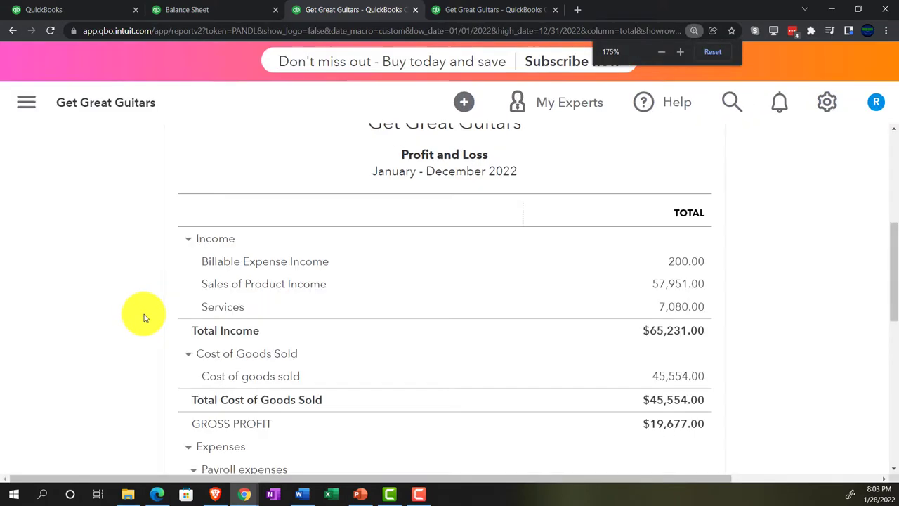
scroll(144, 317, "down", 6)
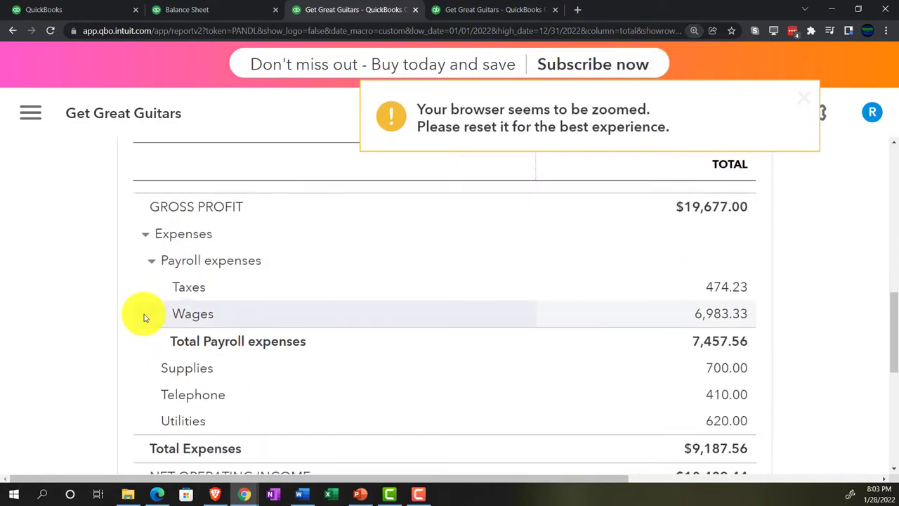
scroll(144, 317, "down", 1)
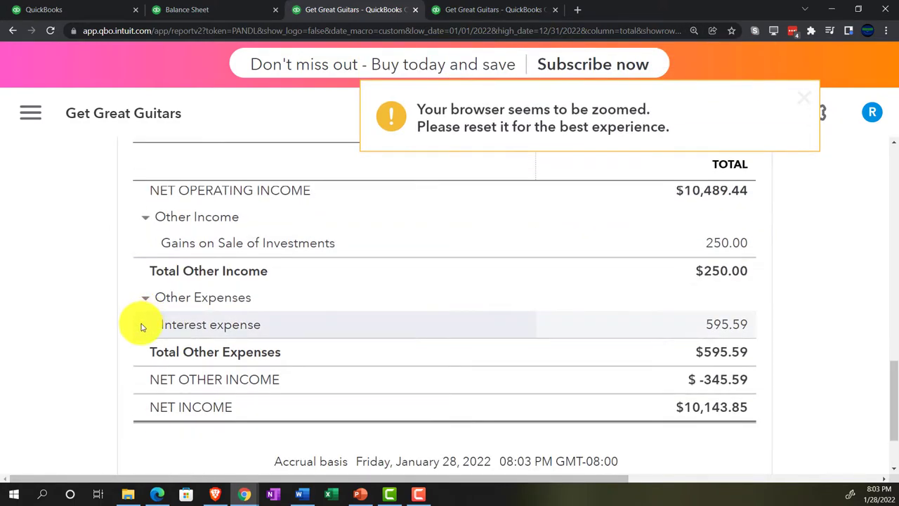
- Switch to the February–December 2022 Profit and Loss report and review it from Services income down to net income
left_click(455, 9)
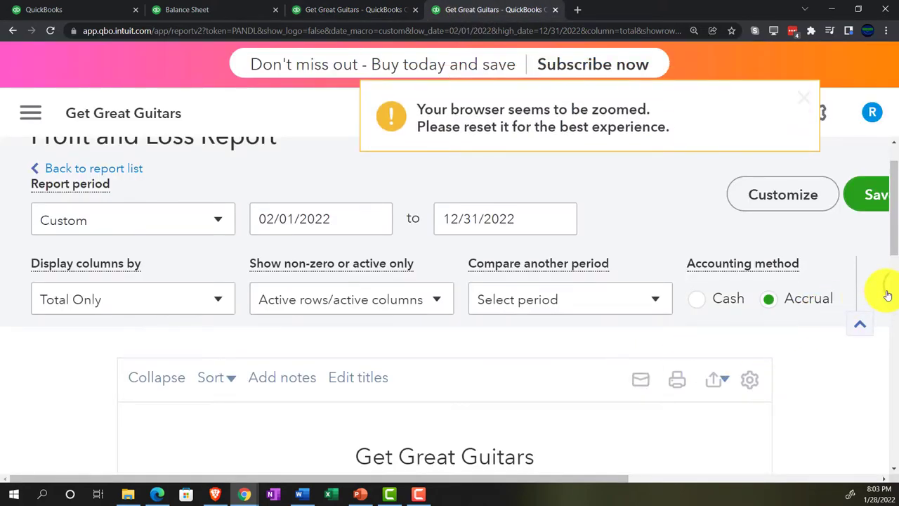
scroll(887, 295, "down", 3)
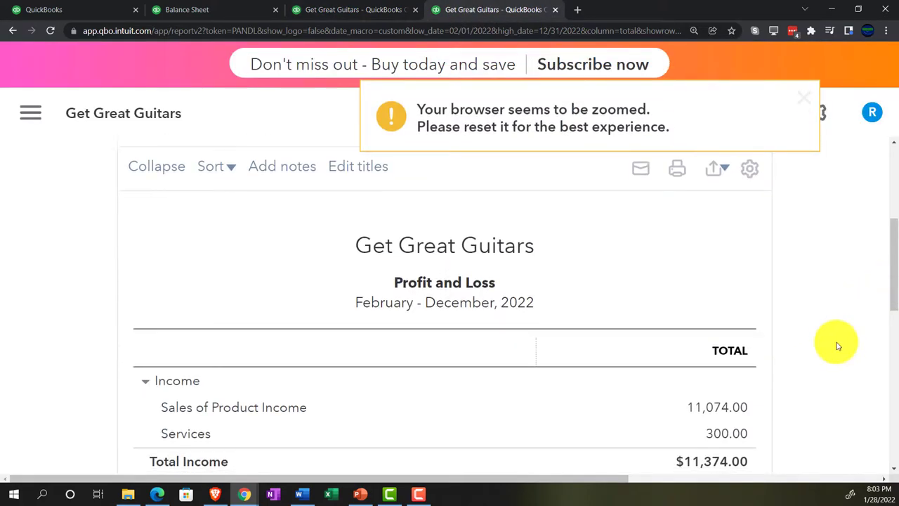
scroll(836, 344, "down", 1)
scroll(835, 344, "down", 1)
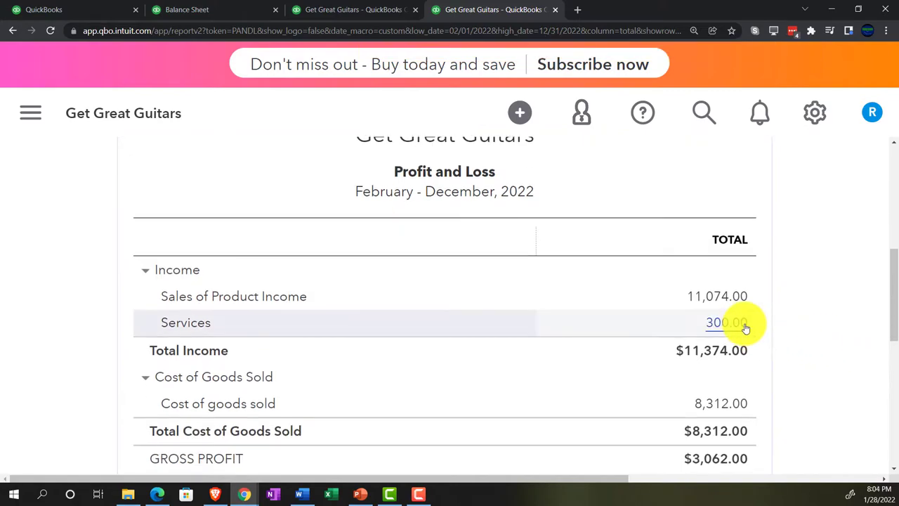
scroll(747, 325, "down", 6)
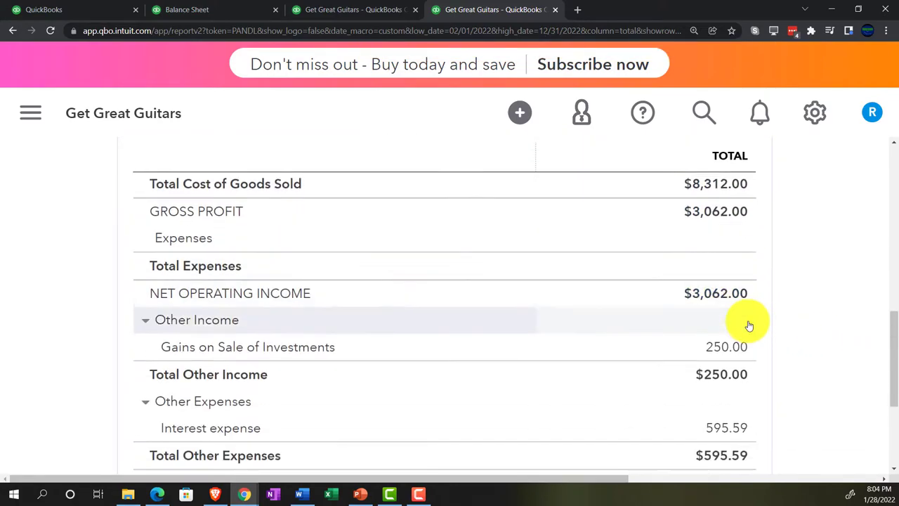
scroll(750, 324, "down", 1)
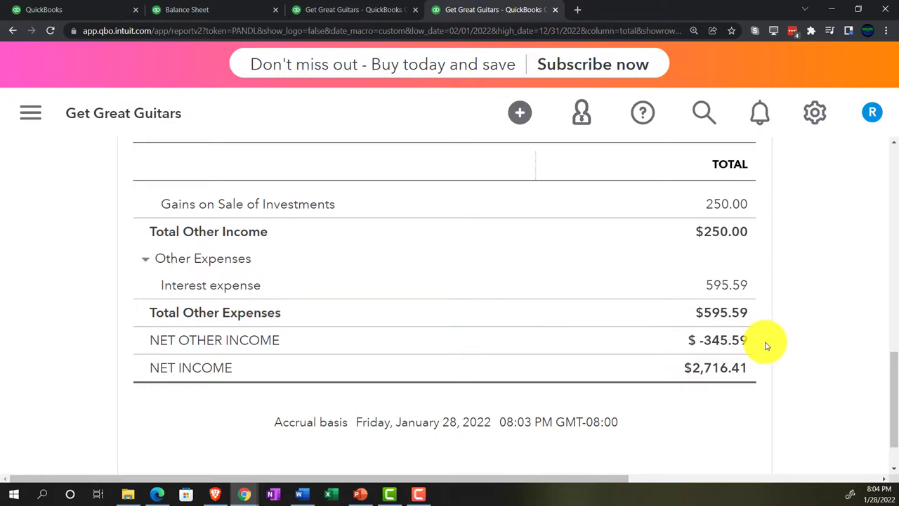
scroll(765, 345, "up", 2)
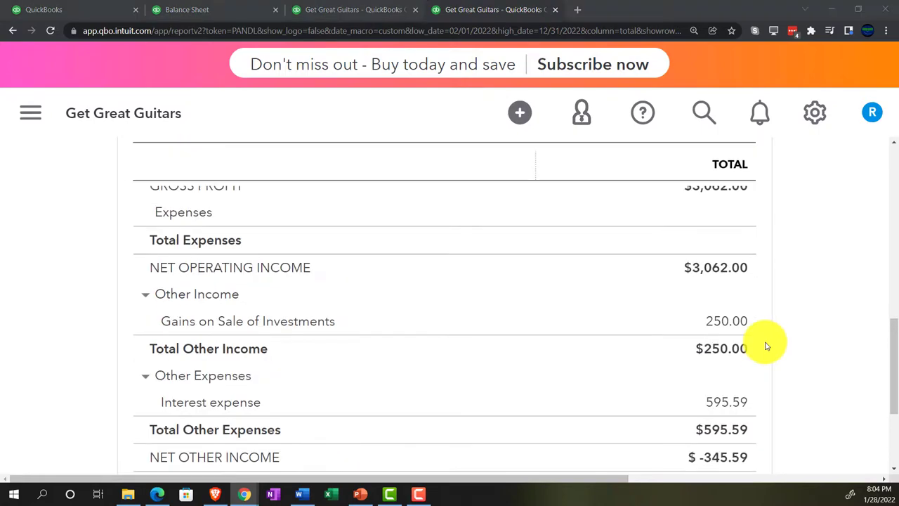
- Return to the home page workspace open in the other browser tab
left_click(77, 12)
key("ctrl+minus")
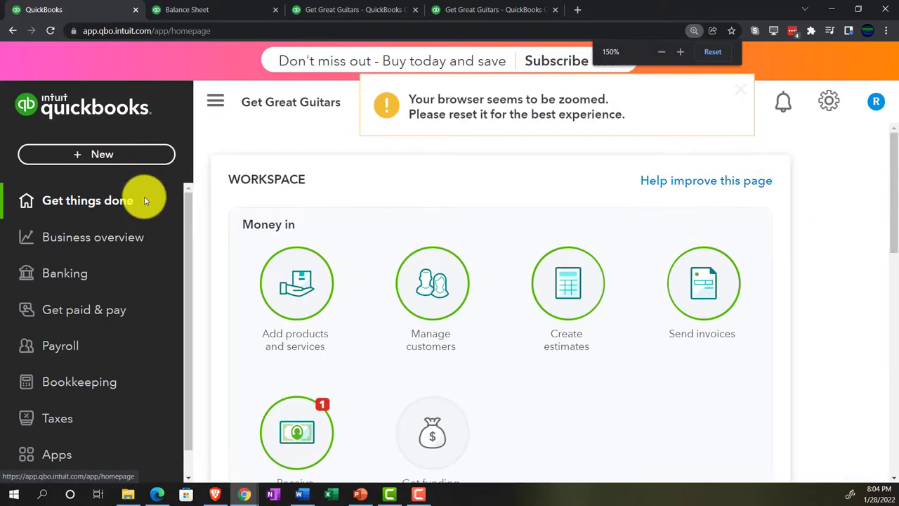
key("ctrl+minus")
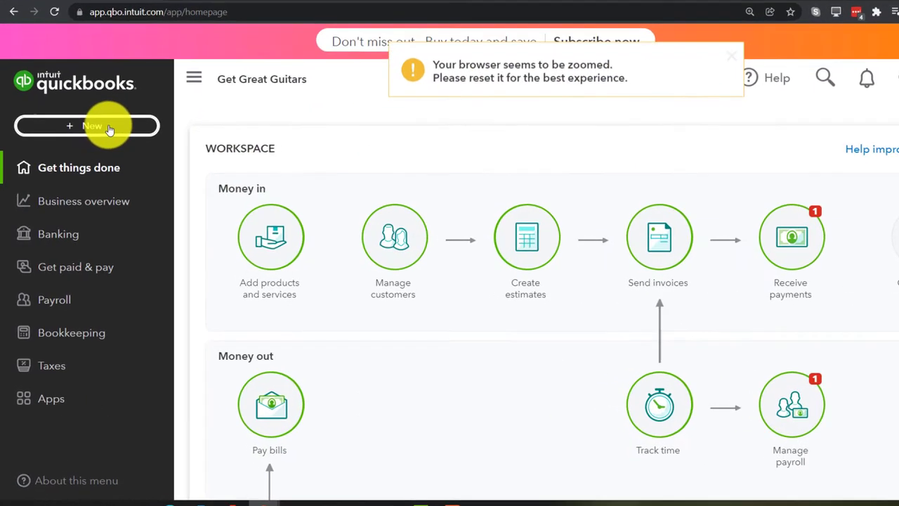
- Start a new invoice and select Customer 2 as its customer
left_click(109, 129)
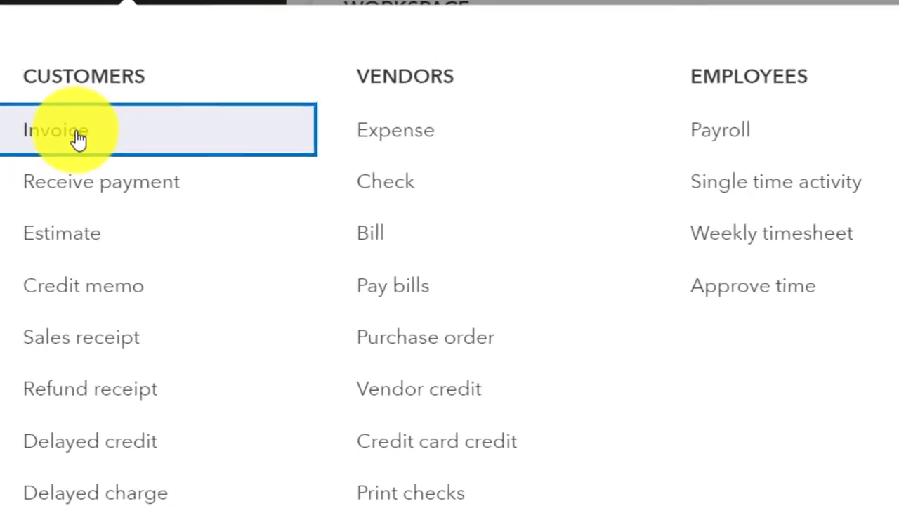
left_click(79, 139)
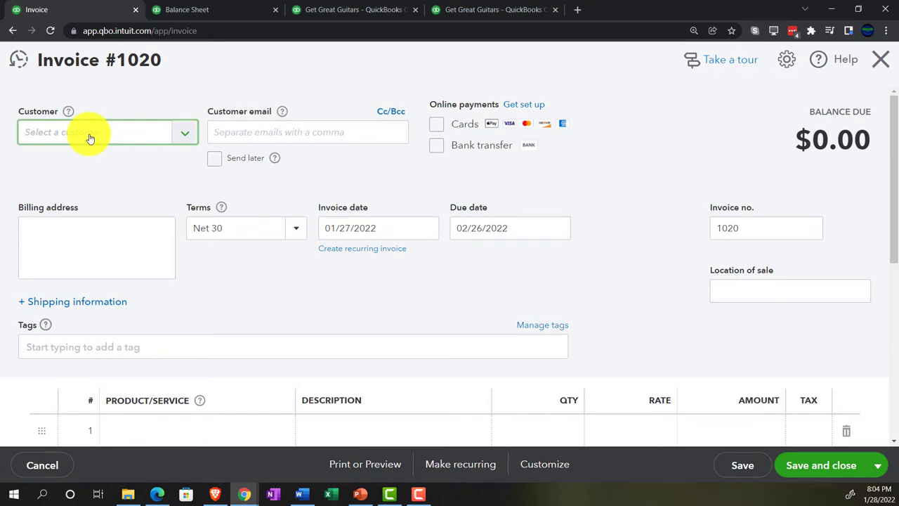
left_click(89, 138)
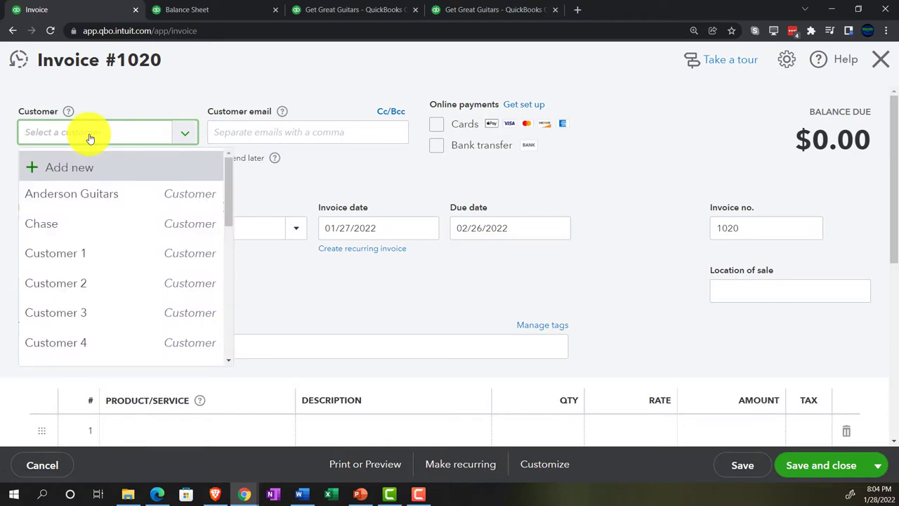
type("cu")
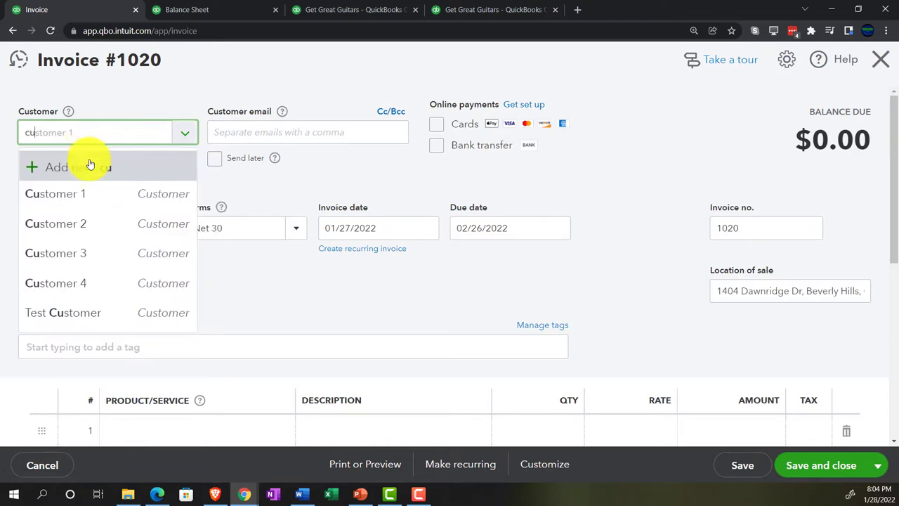
left_click(75, 224)
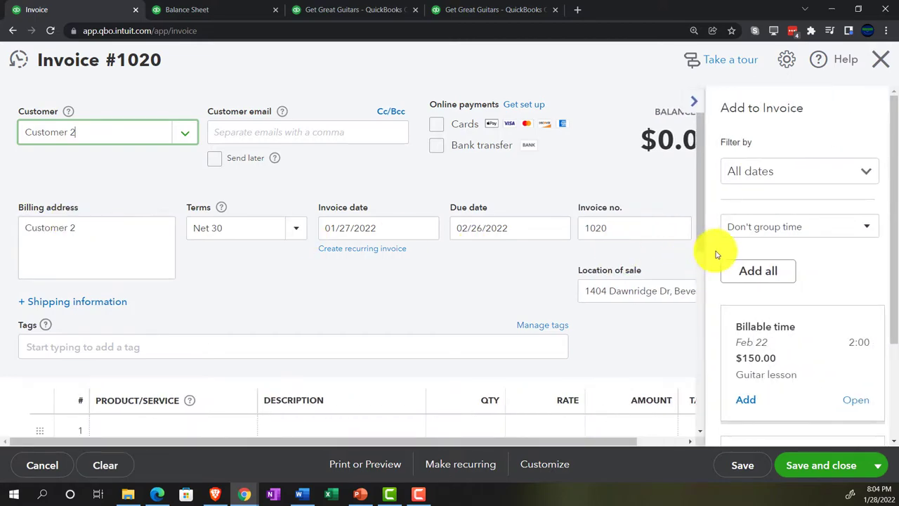
- Add both of Customer 2's billable time entries for guitar lessons, Feb 22 and Feb 24, to the invoice
scroll(774, 221, "down", 2)
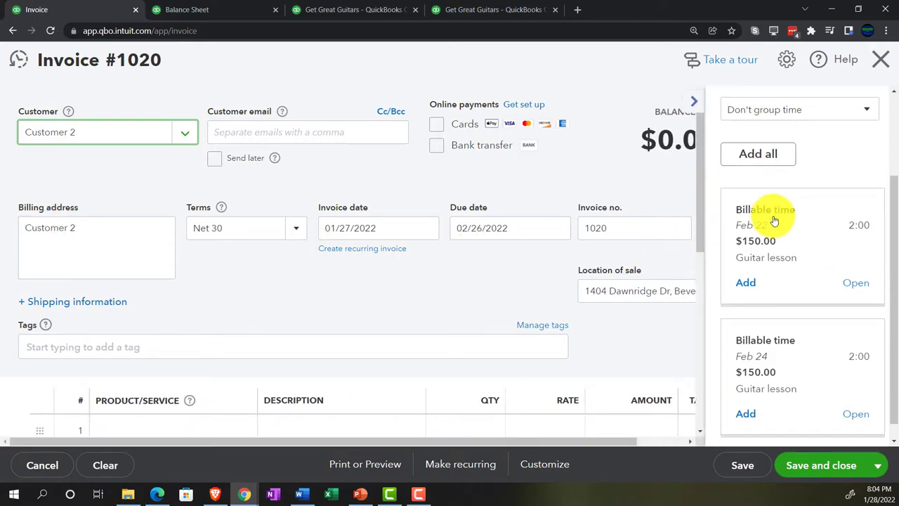
scroll(774, 221, "down", 1)
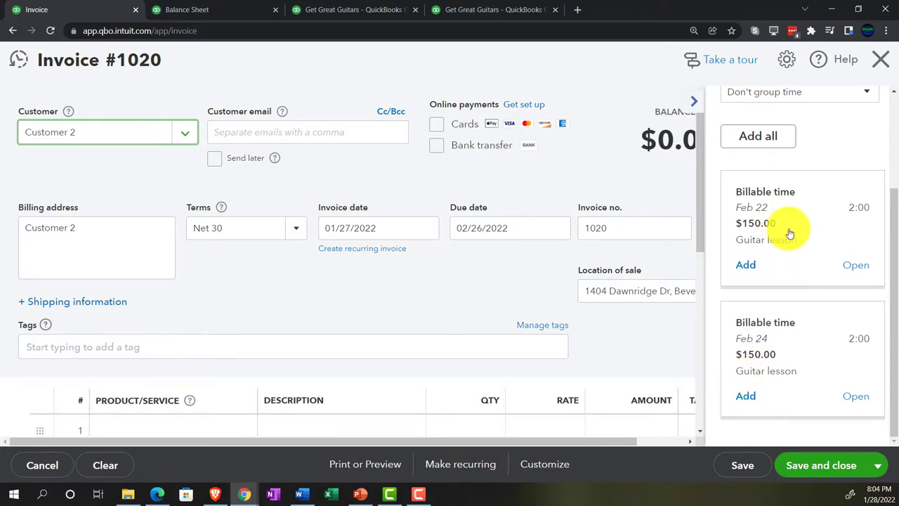
left_click(764, 139)
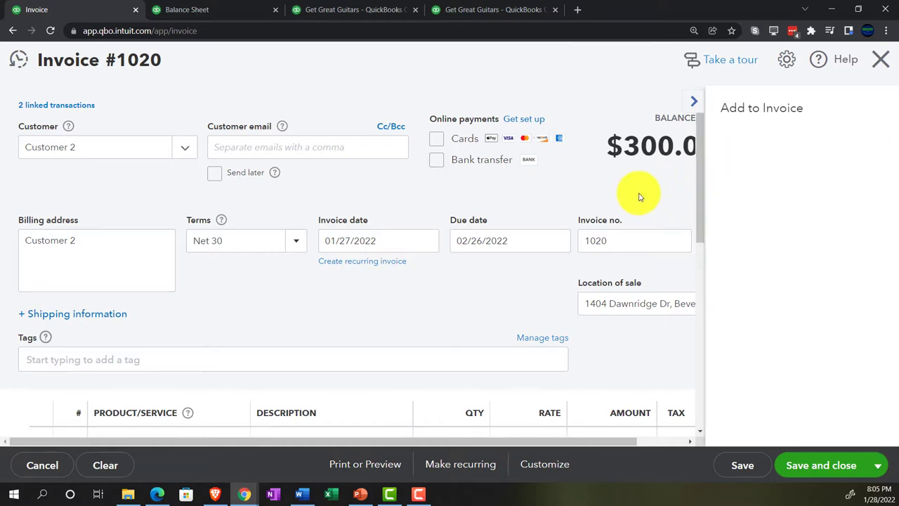
- Set the Customer 2 invoice date to 02/27/2022
left_click(337, 241)
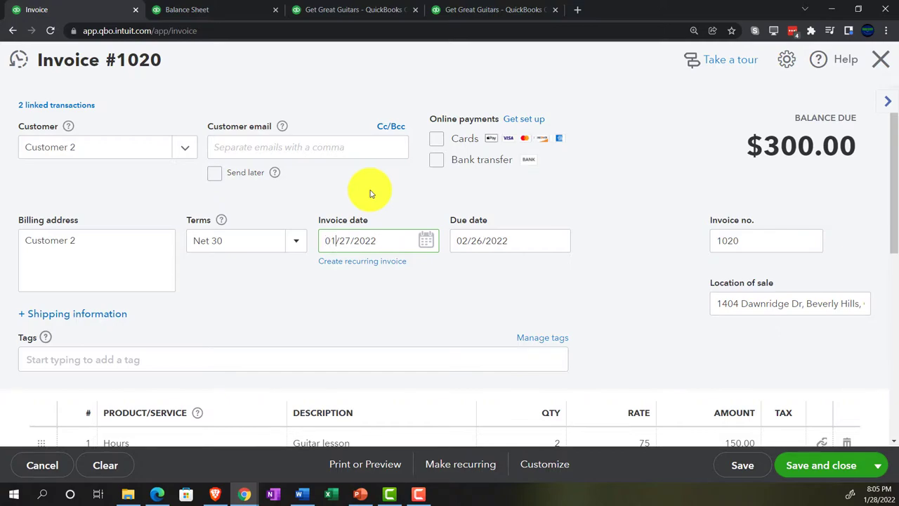
type("02")
key("Tab")
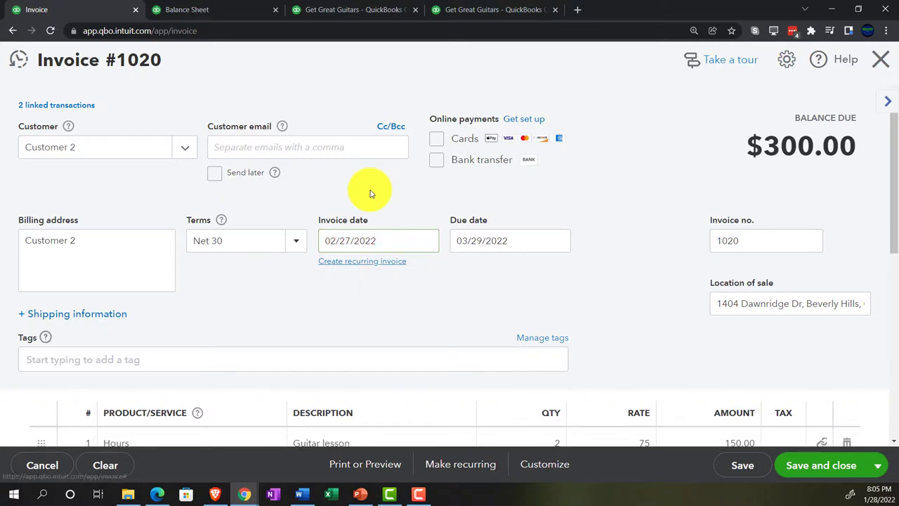
key("Tab")
- Review the invoice's dates and guitar lesson lines, then save it and start another new invoice
scroll(300, 279, "down", 2)
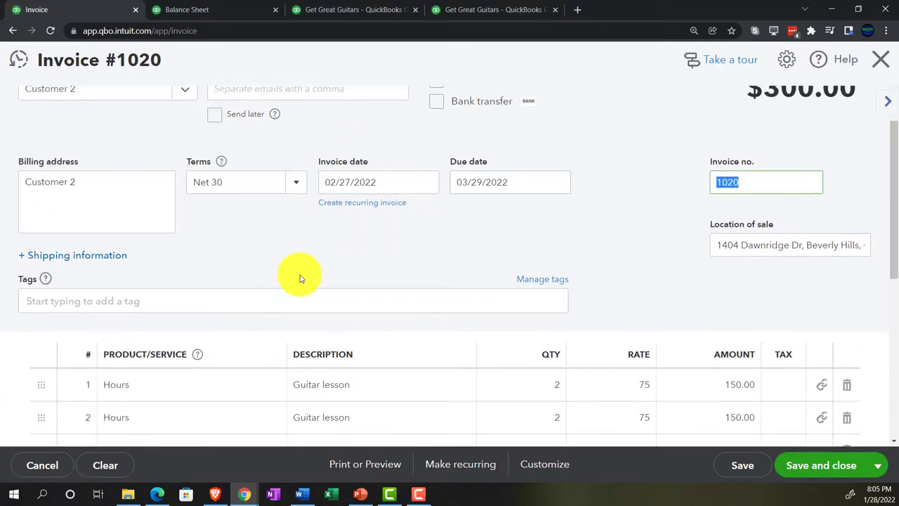
scroll(280, 280, "down", 1)
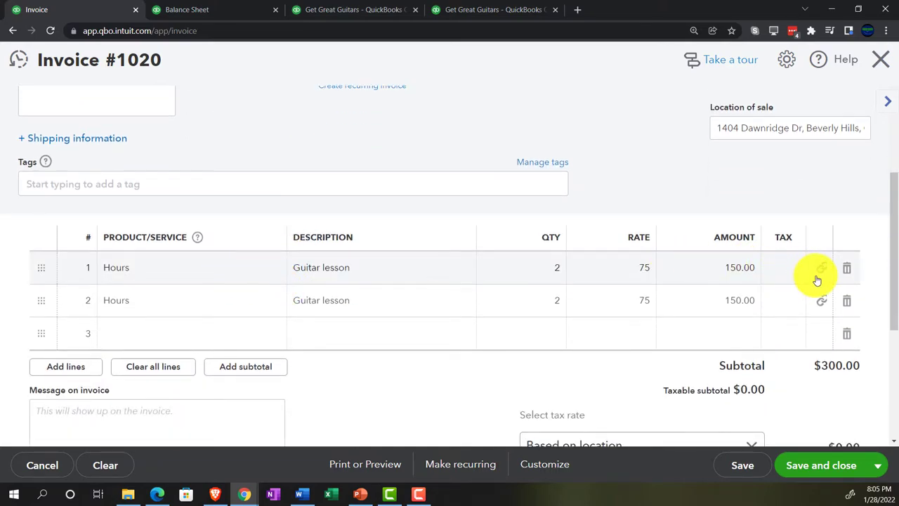
scroll(817, 280, "up", 3)
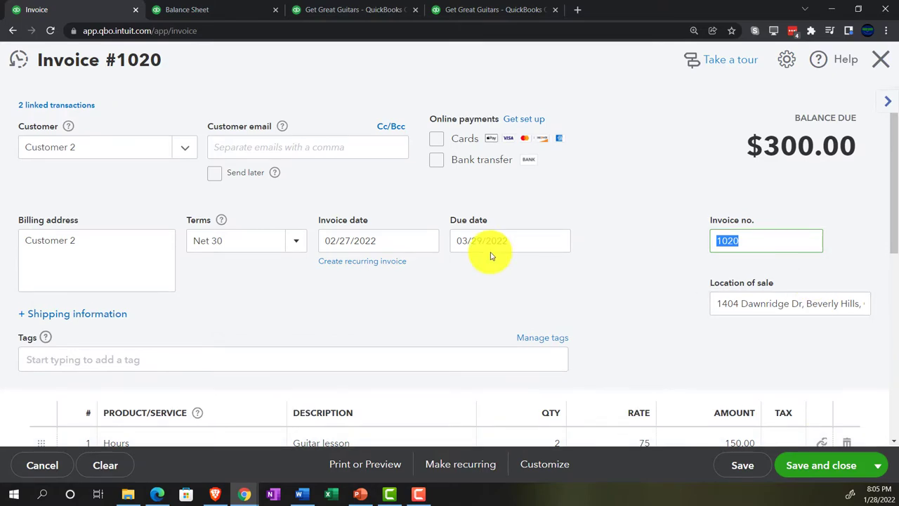
scroll(102, 169, "down", 2)
scroll(102, 169, "down", 1)
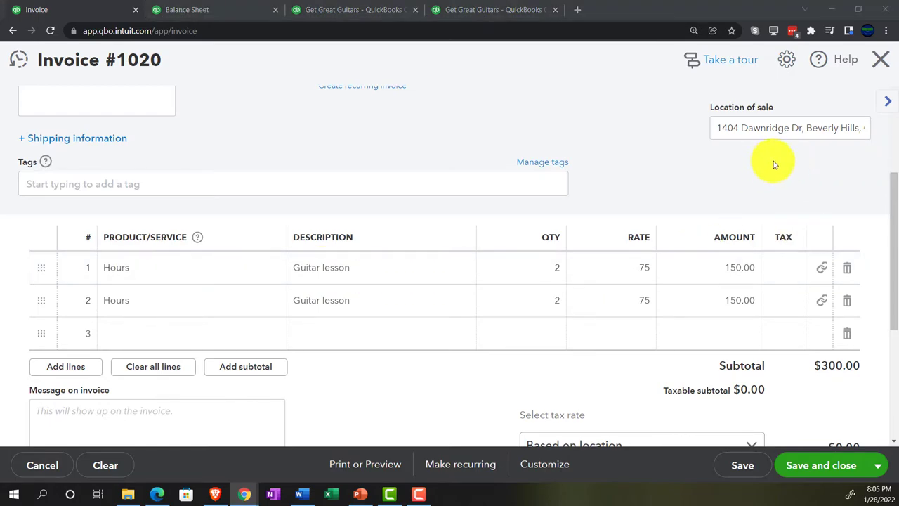
left_click(879, 467)
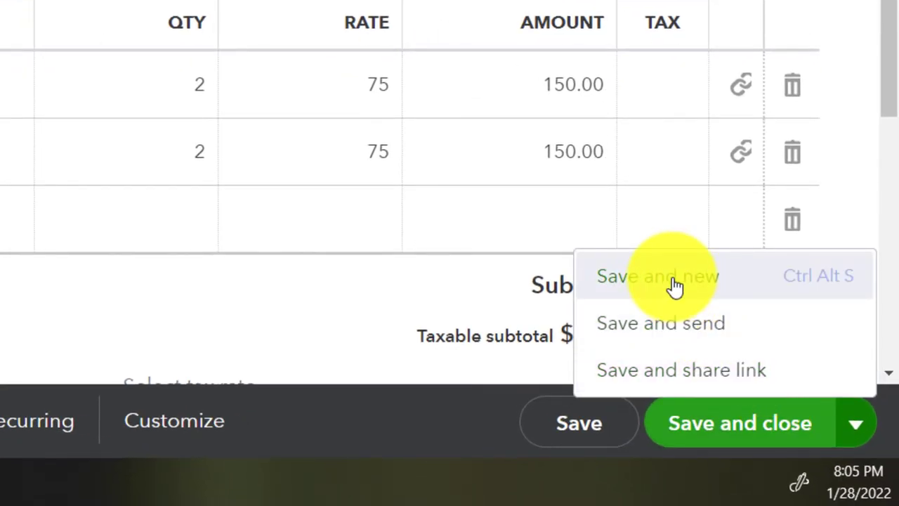
left_click(674, 284)
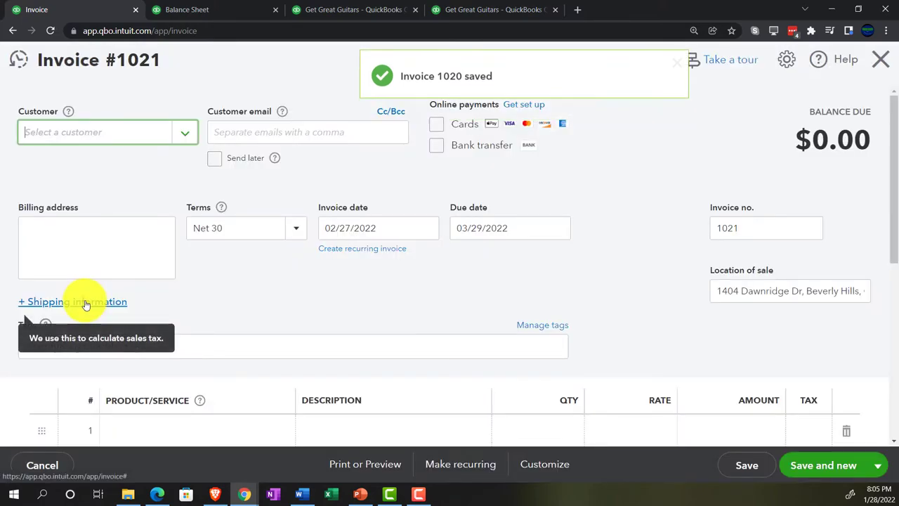
- Select Customer 3 for the invoice and add both billable guitar lesson entries, Feb 21 and Feb 23
left_click(53, 133)
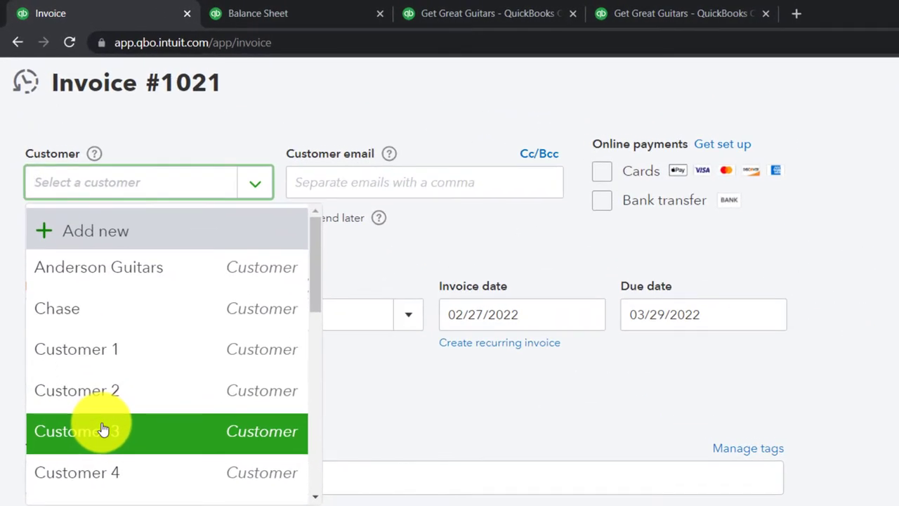
left_click(102, 429)
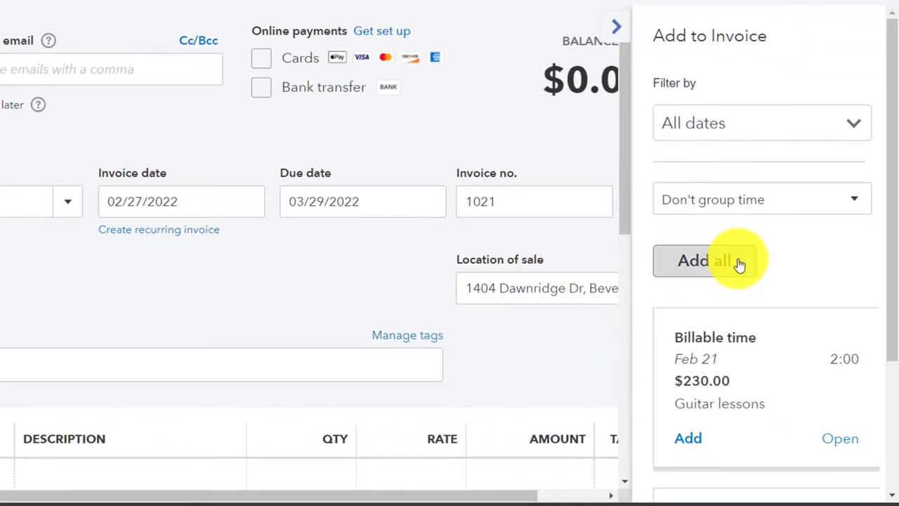
scroll(738, 262, "down", 2)
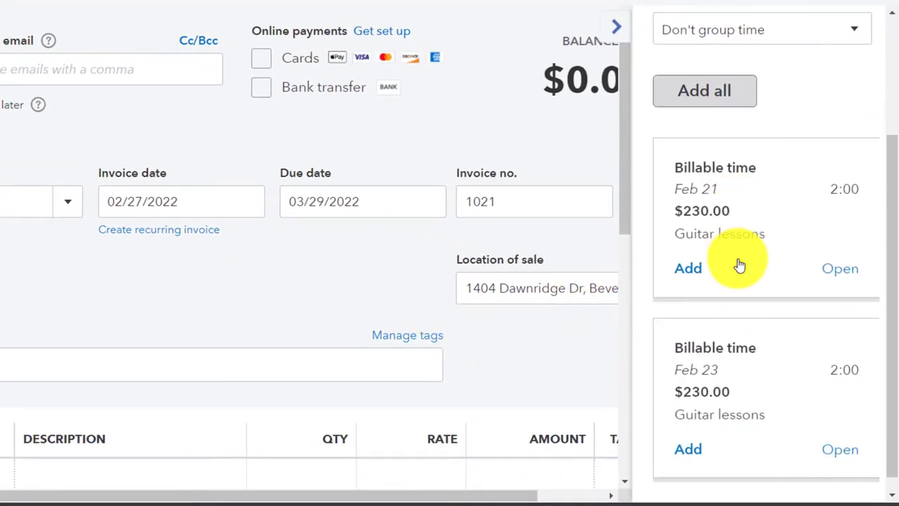
scroll(739, 266, "down", 1)
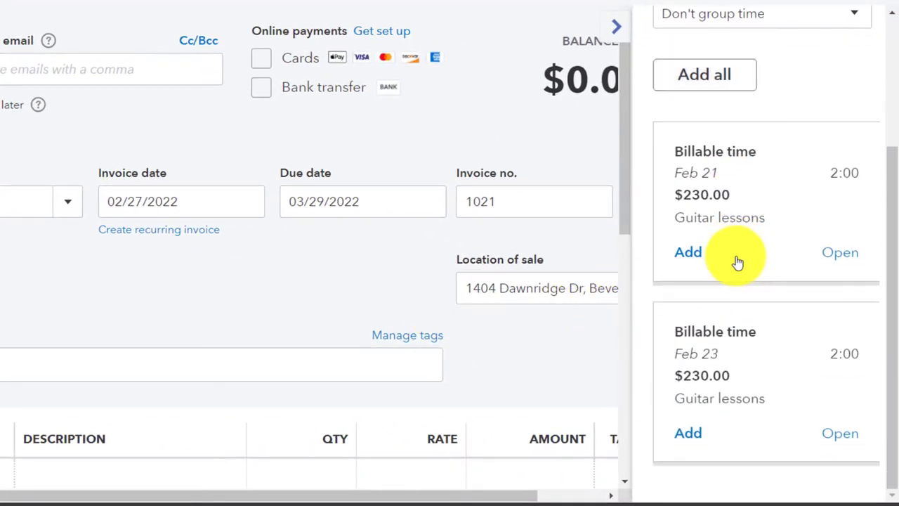
left_click(718, 83)
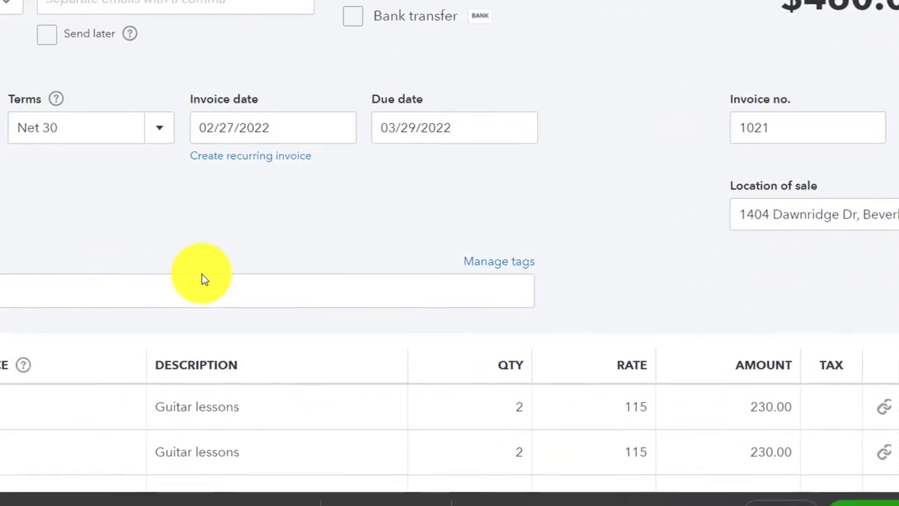
- Check the Customer 3 invoice's lines and total, then save it and start another new invoice
scroll(202, 279, "down", 3)
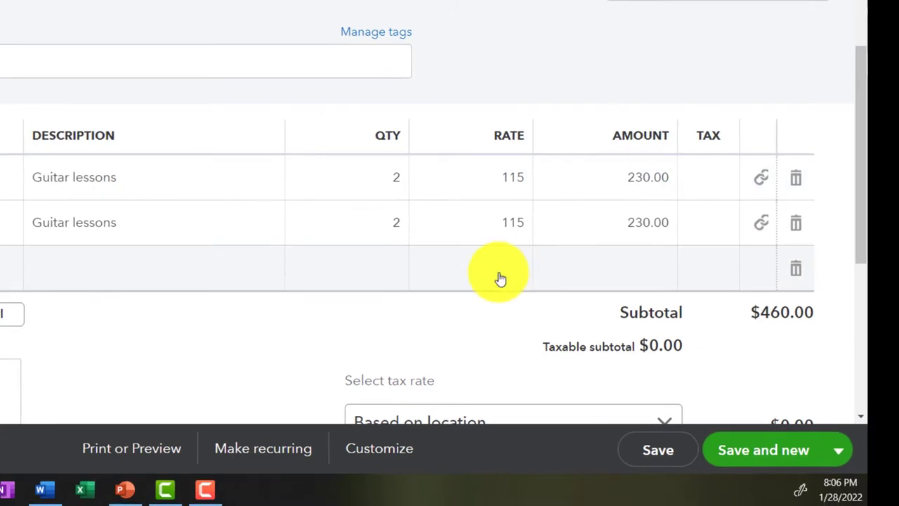
scroll(484, 280, "down", 1)
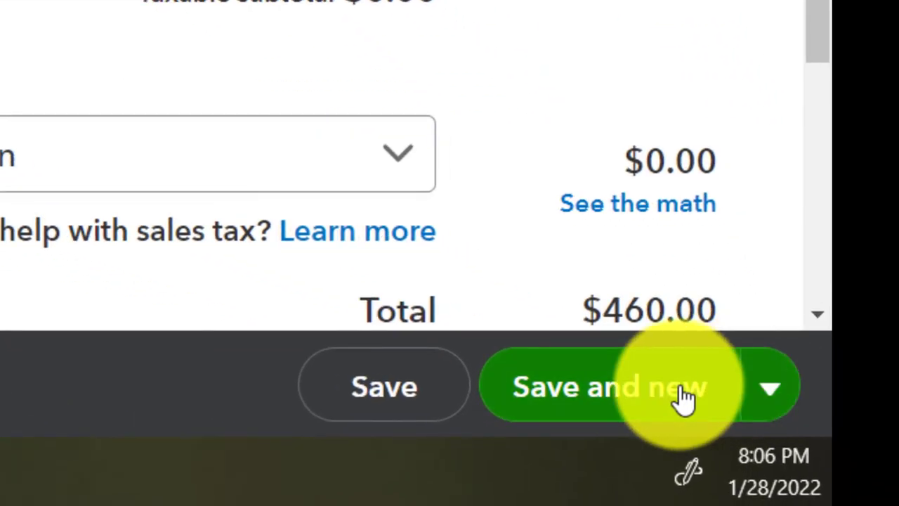
left_click(685, 399)
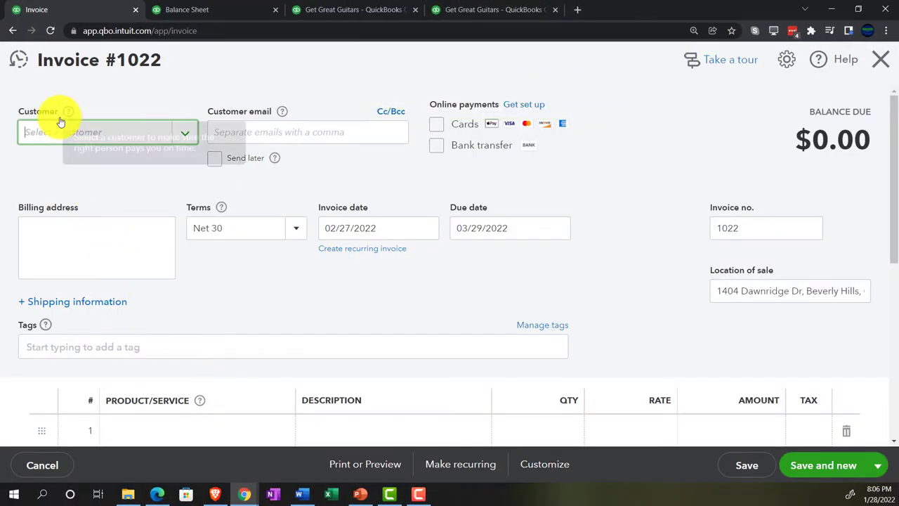
- Select Customer 4 for the invoice and add both billable guitar lesson entries, Feb 22 and Feb 24
left_click(52, 133)
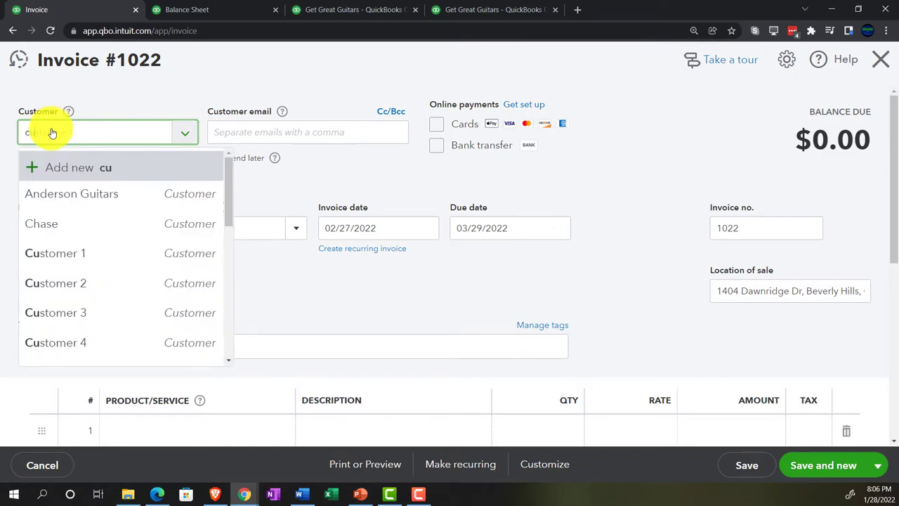
type("cu")
key("Down")
key("Down")
key("Down")
key("Down")
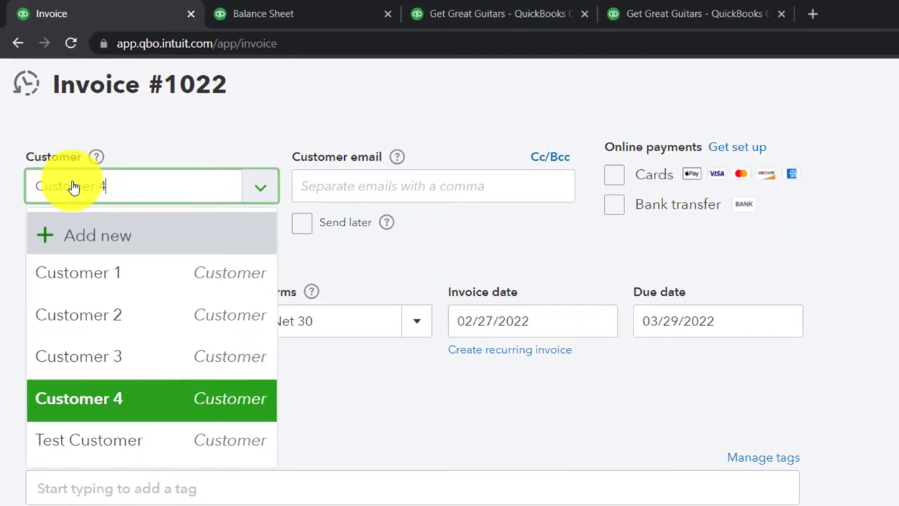
key("Return")
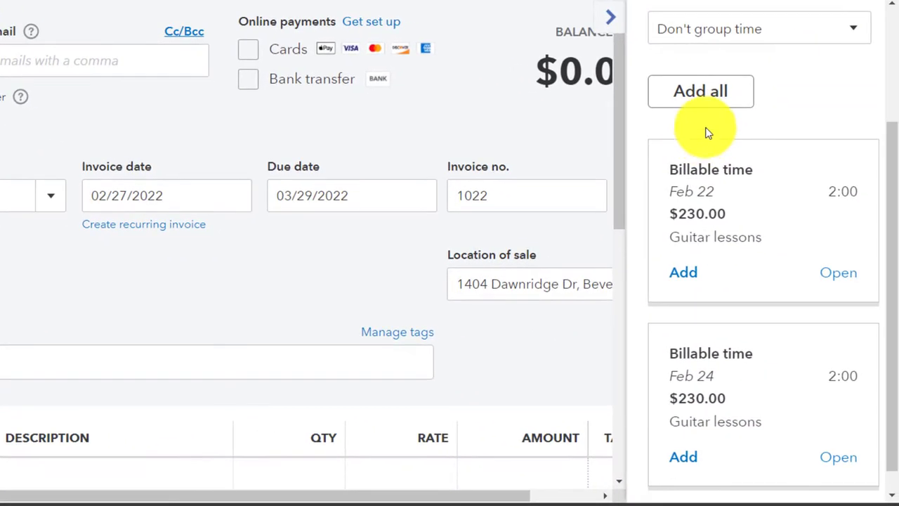
left_click(705, 104)
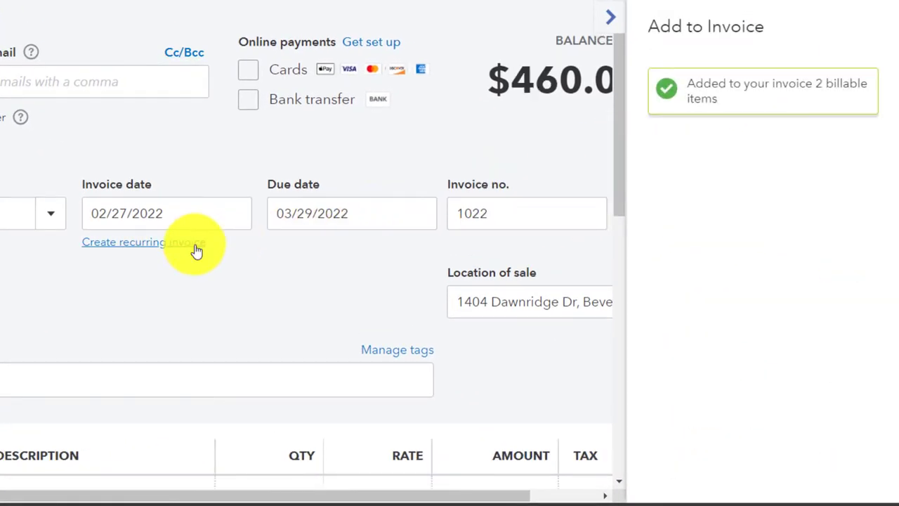
- Check the Customer 4 invoice's lines and total, then save and close it
scroll(7, 298, "down", 5)
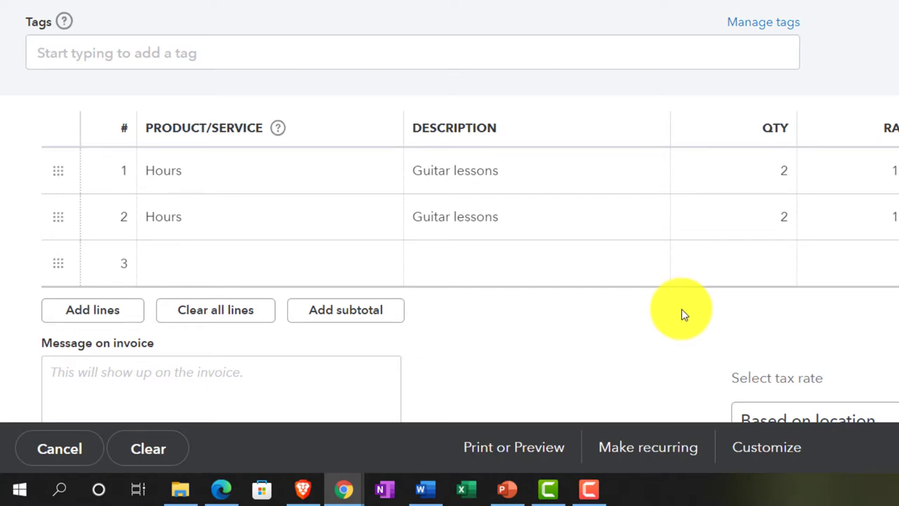
scroll(684, 313, "down", 1)
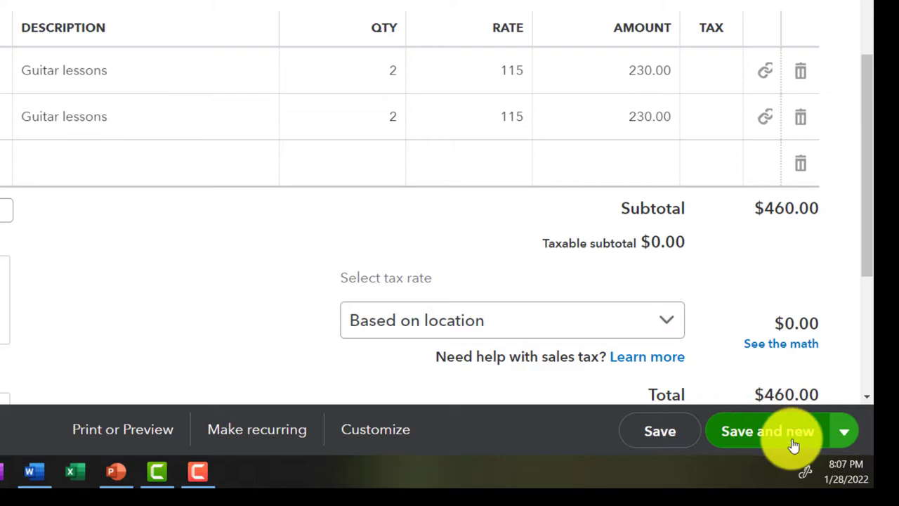
left_click(844, 433)
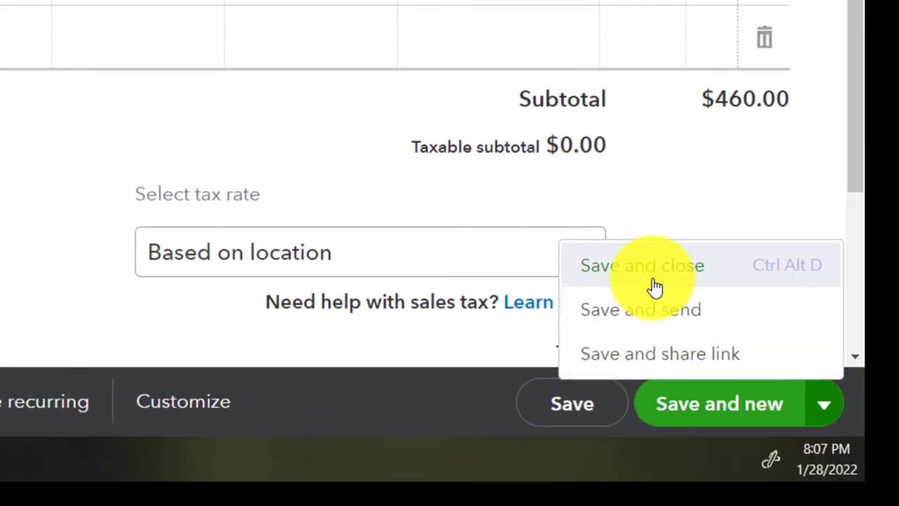
left_click(654, 286)
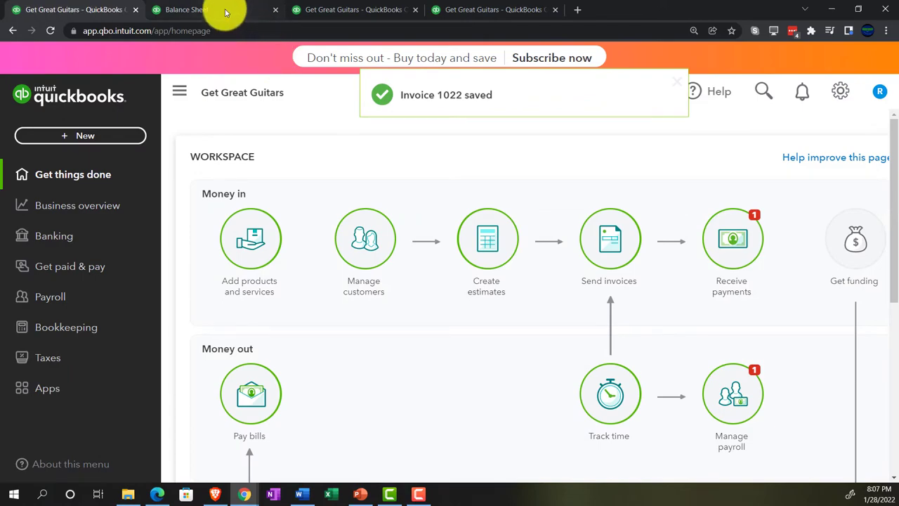
- Switch to the Balance Sheet report as of December 31, 2022, enlarge it and examine the Accounts Receivable line
left_click(227, 12)
scroll(158, 222, "up", 2)
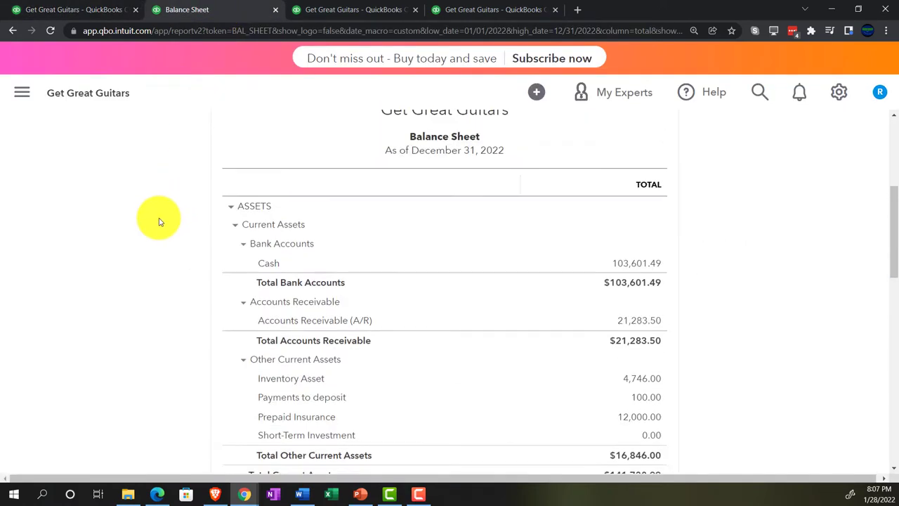
key("ctrl+plus")
key("ctrl+plus")
key("ctrl+plus")
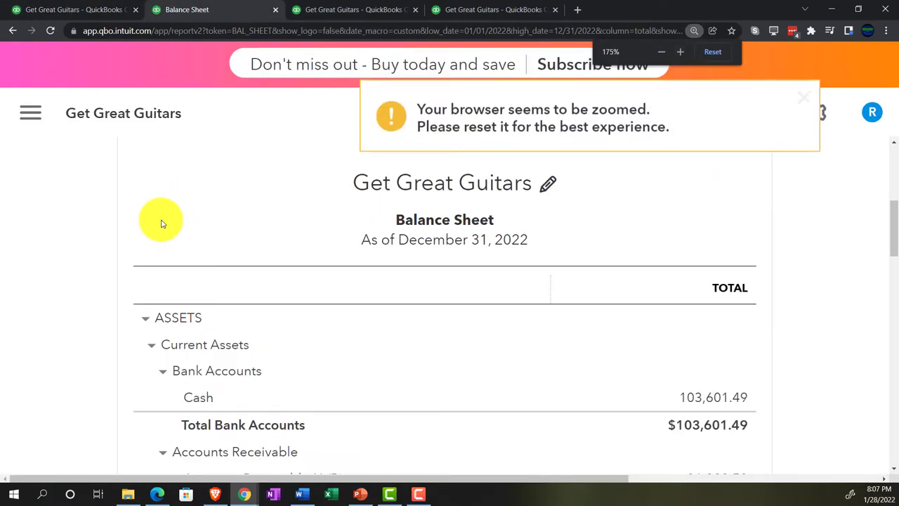
scroll(161, 224, "down", 3)
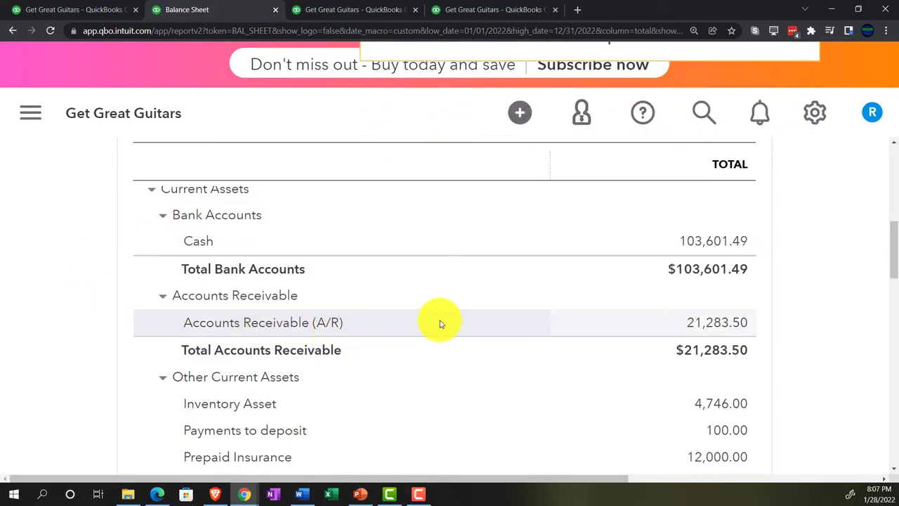
- Open the transaction detail behind the Accounts Receivable total and examine the 02/27/2022 invoices for Customers 1 to 4
left_click(711, 323)
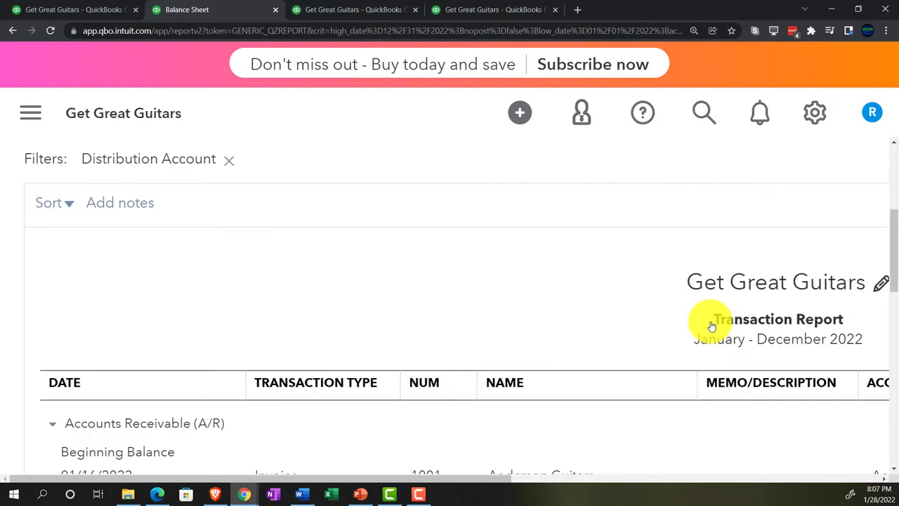
key("ctrl+minus")
key("ctrl+minus")
key("ctrl+minus")
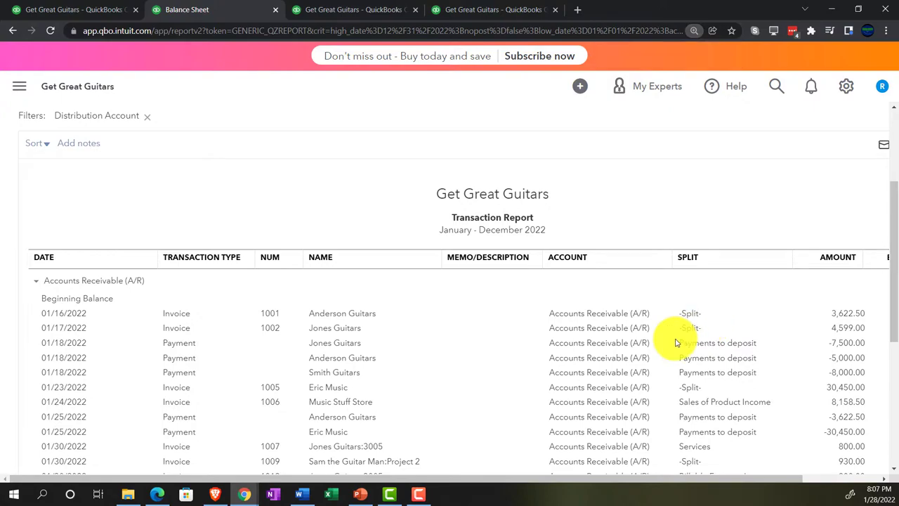
scroll(678, 343, "down", 3)
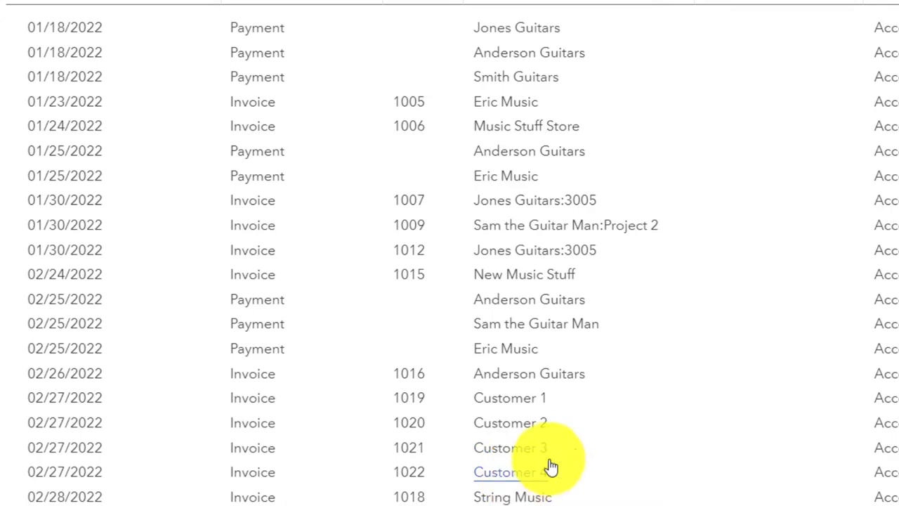
scroll(414, 439, "up", 1)
scroll(406, 432, "up", 5)
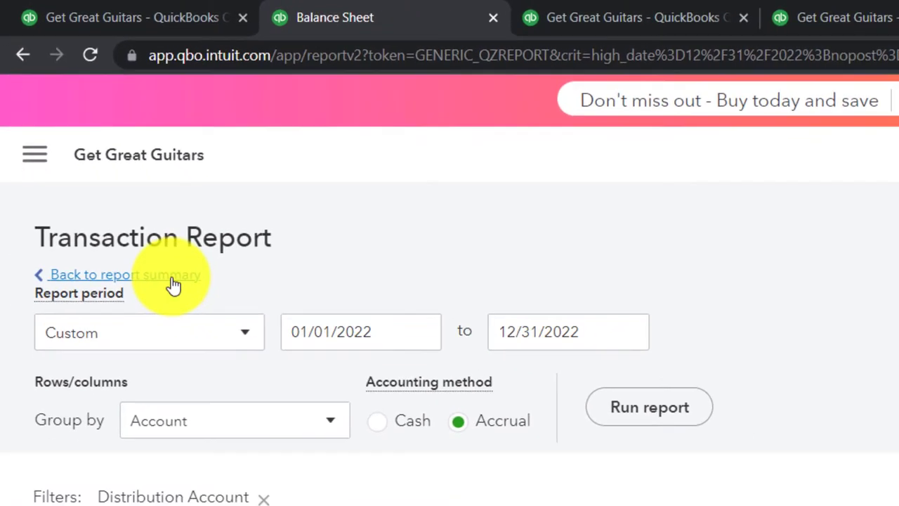
- Return to the Balance Sheet summary and review the Accounts Receivable line at an enlarged size
left_click(174, 281)
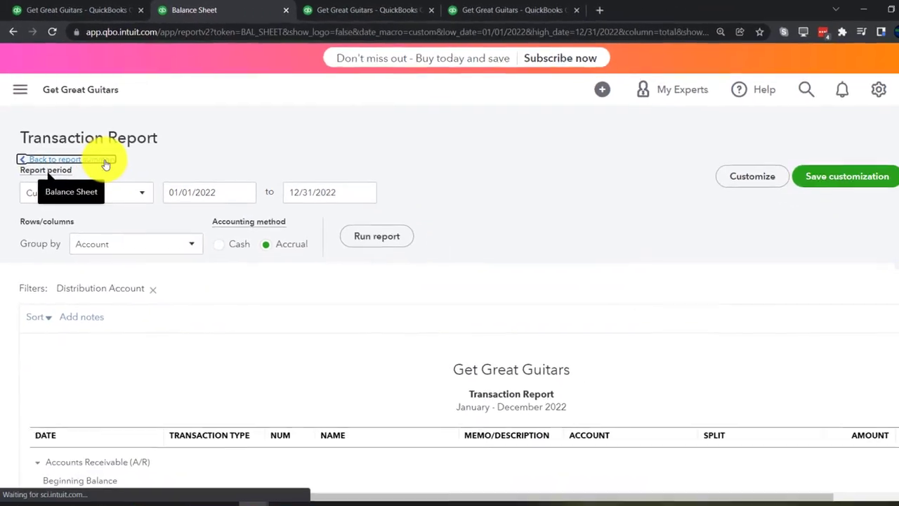
scroll(119, 365, "down", 5)
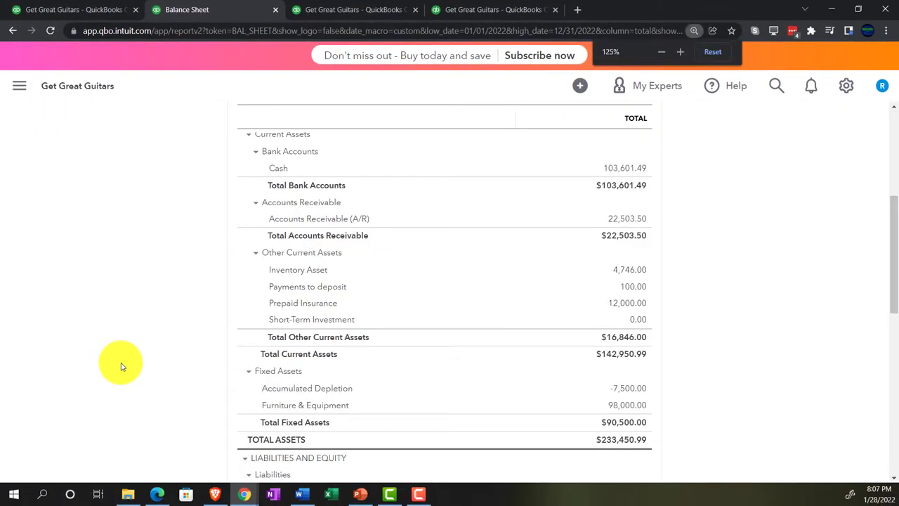
key("ctrl+plus")
key("ctrl+plus")
key("ctrl+plus")
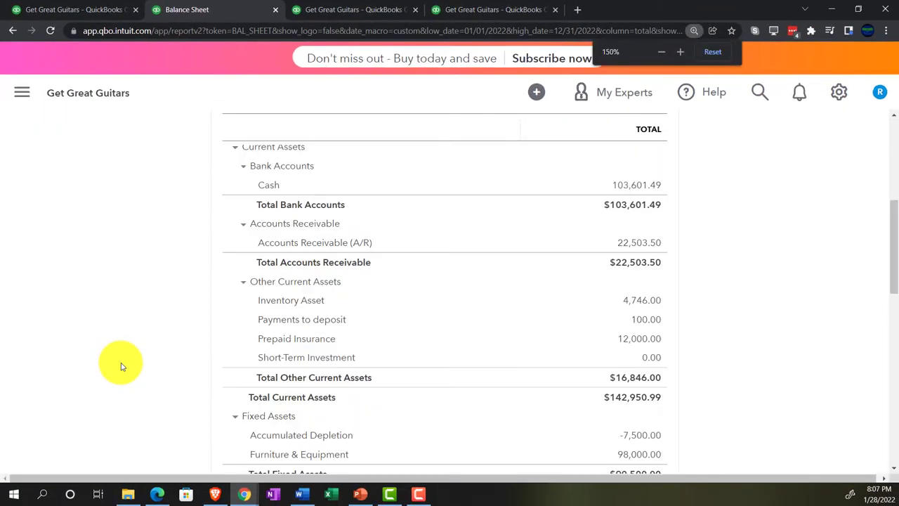
- Switch to the January to December 2022 Profit and Loss report, rerun it and locate the Services income line
left_click(319, 10)
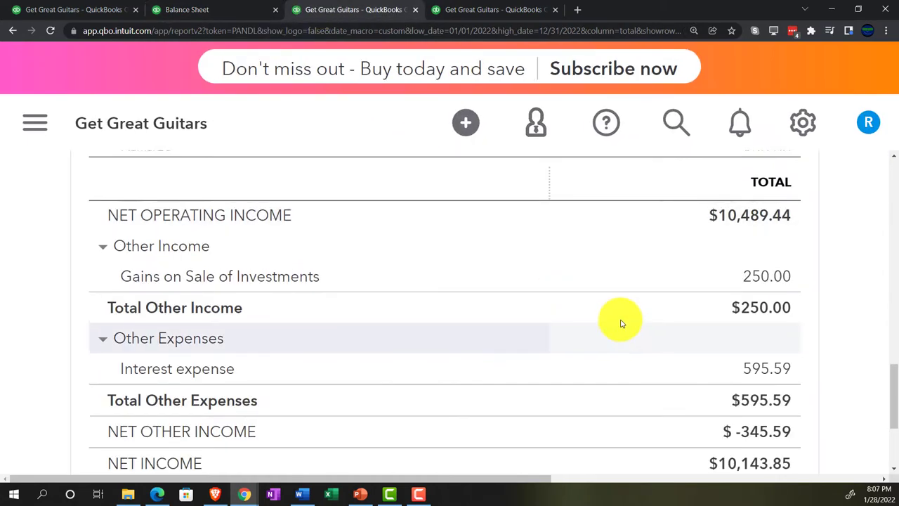
scroll(622, 323, "up", 10)
scroll(622, 322, "up", 5)
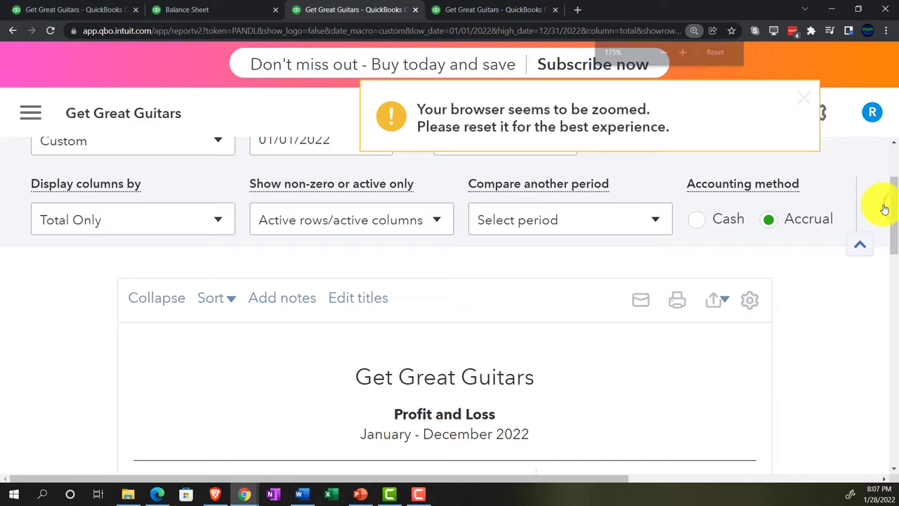
scroll(185, 349, "down", 2)
scroll(140, 358, "down", 3)
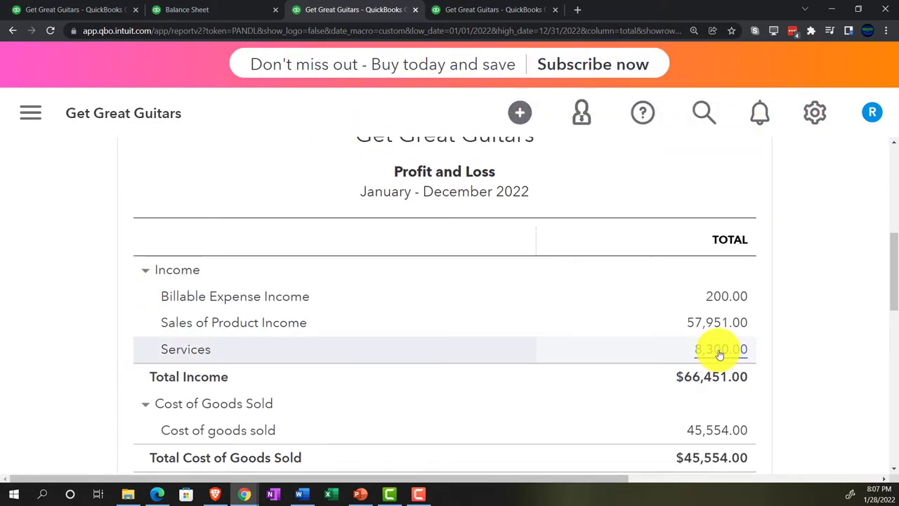
- Open the transaction detail behind Services income and examine the guitar lesson invoice lines for Customers 1 to 4
left_click(716, 351)
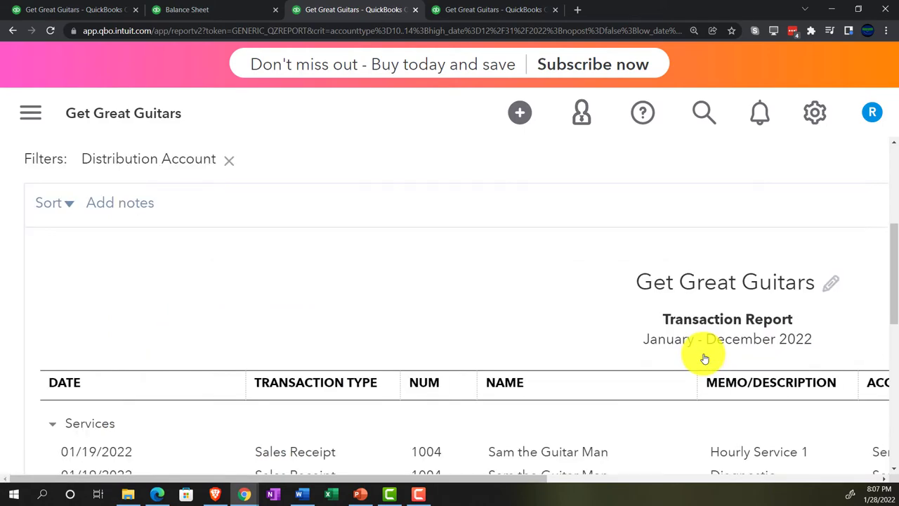
key("ctrl+minus")
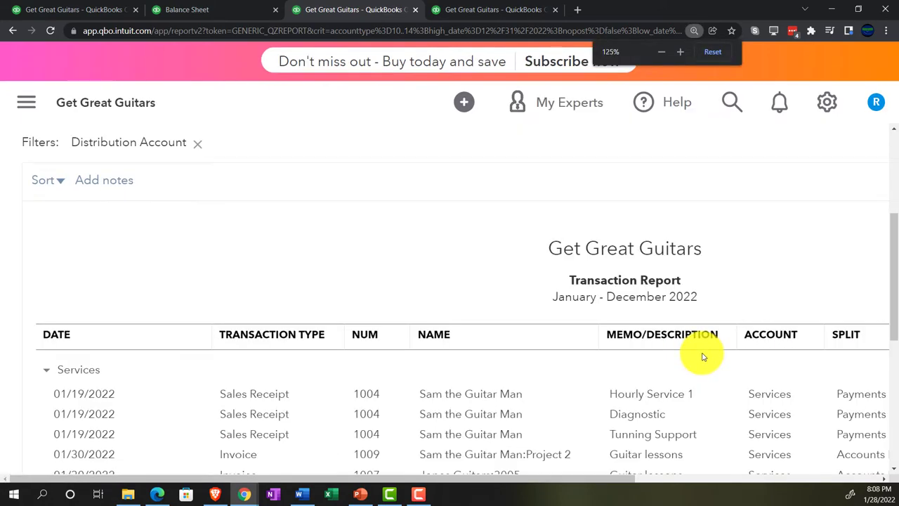
key("ctrl+minus")
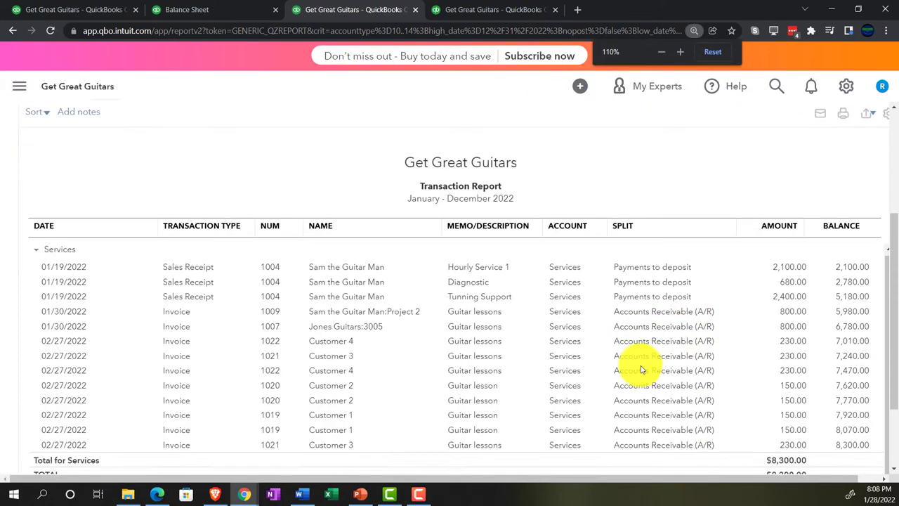
scroll(641, 370, "down", 1)
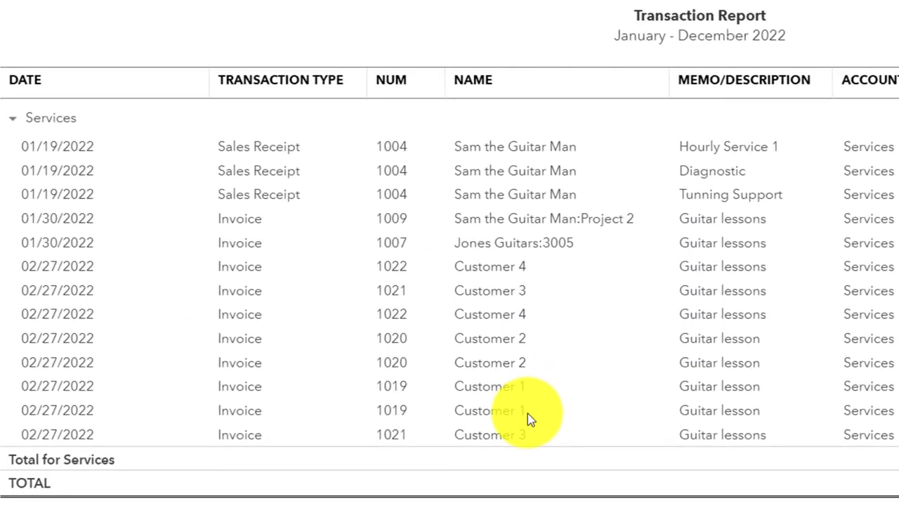
- Return to the January to December Profit and Loss summary and review the report down to net income
scroll(497, 391, "up", 5)
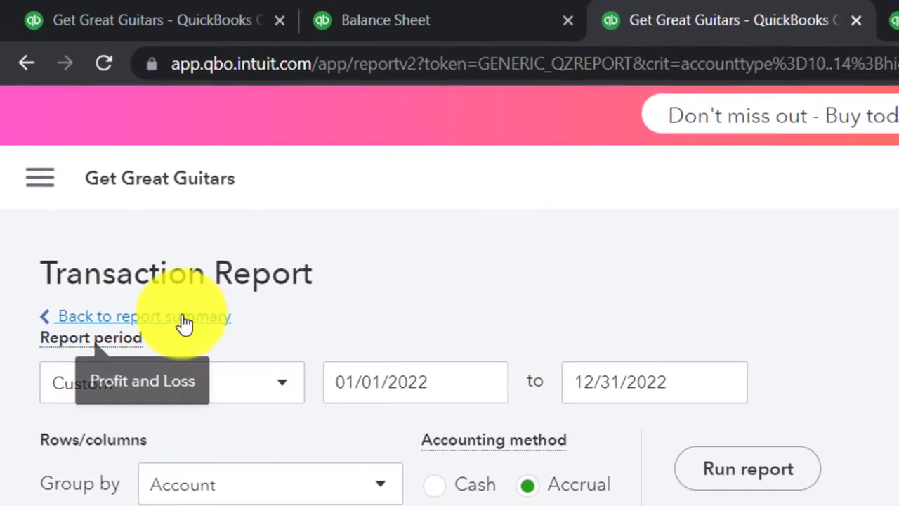
left_click(162, 247)
scroll(141, 290, "down", 3)
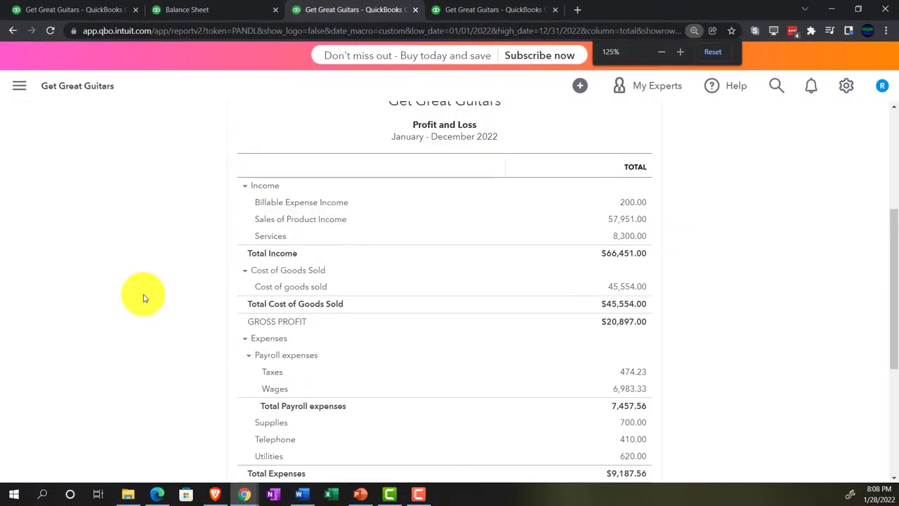
scroll(144, 298, "up", 1, "ctrl")
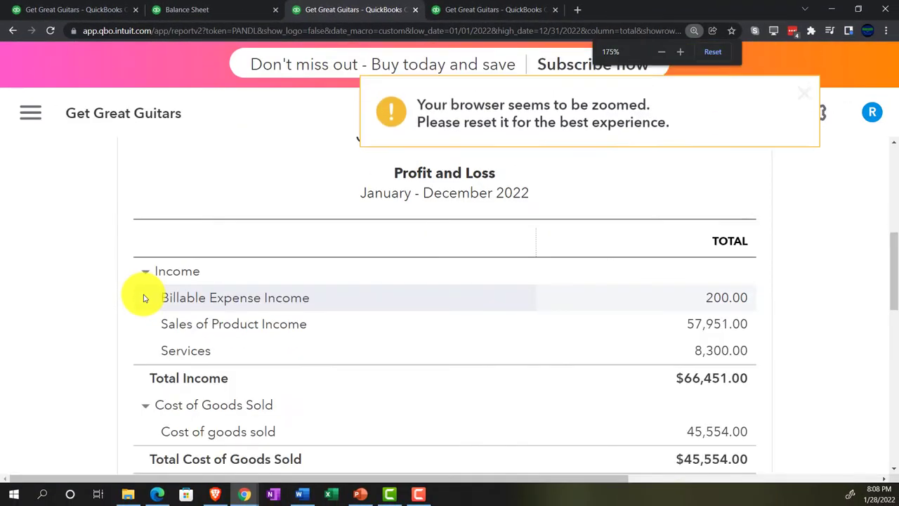
scroll(144, 315, "down", 6)
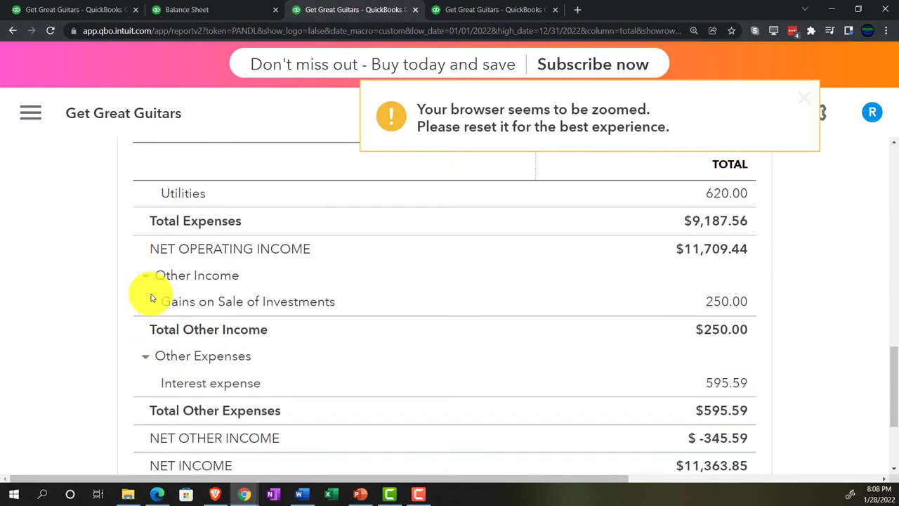
- Switch to the February to December 2022 Profit and Loss report, rerun it and review its income and net operating income
left_click(472, 10)
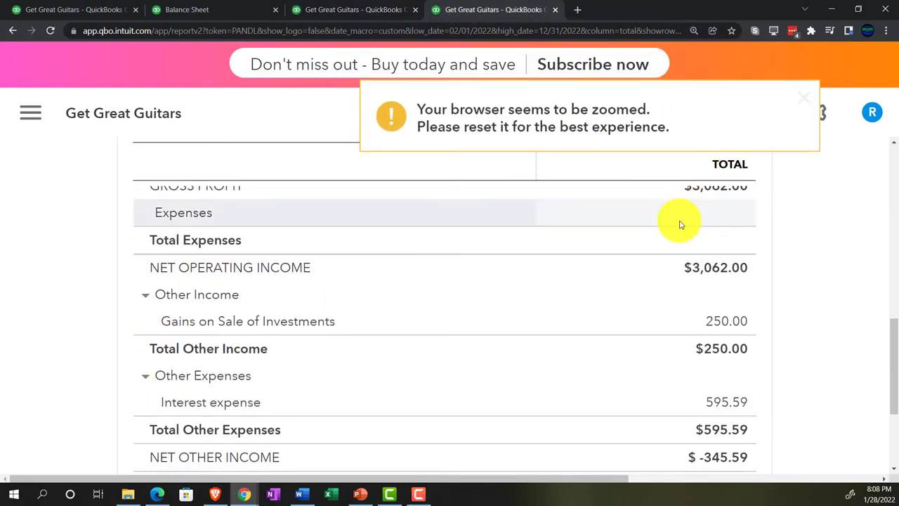
scroll(770, 307, "up", 4)
scroll(770, 306, "up", 5)
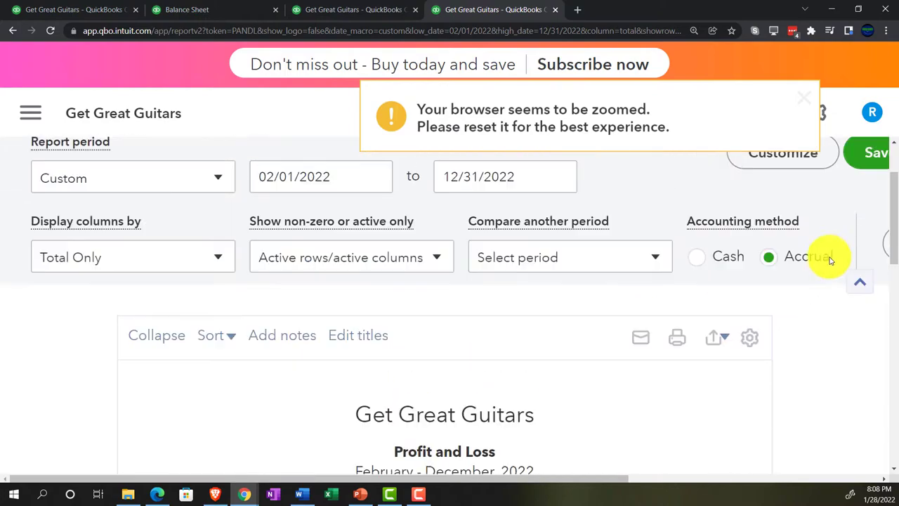
scroll(718, 359, "down", 5)
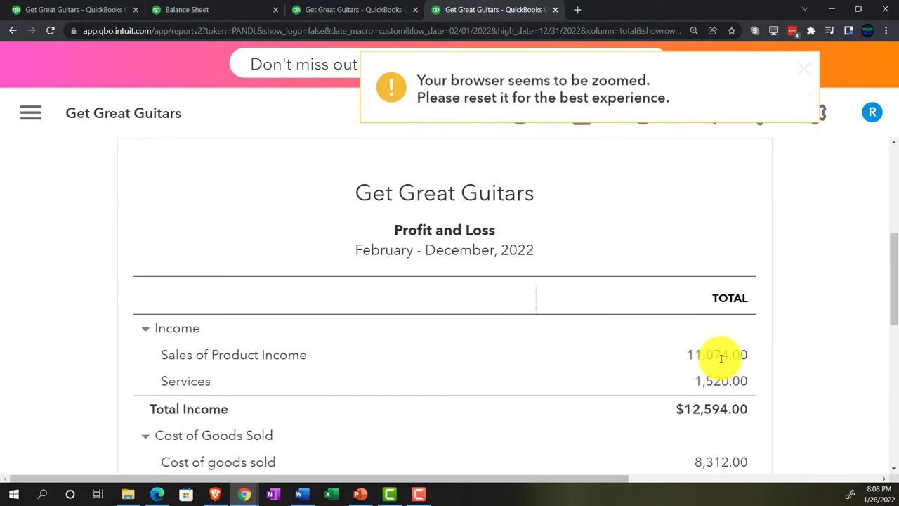
scroll(721, 363, "down", 5)
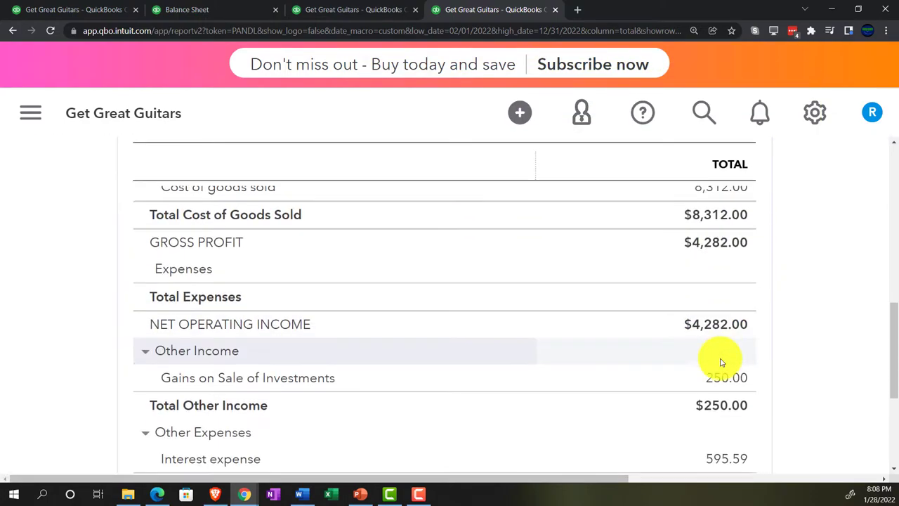
scroll(721, 363, "up", 10)
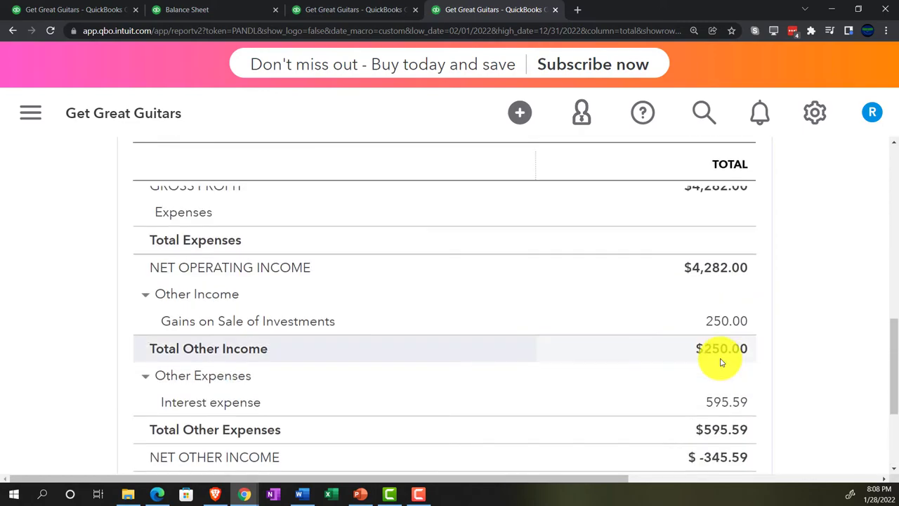
scroll(721, 363, "up", 2)
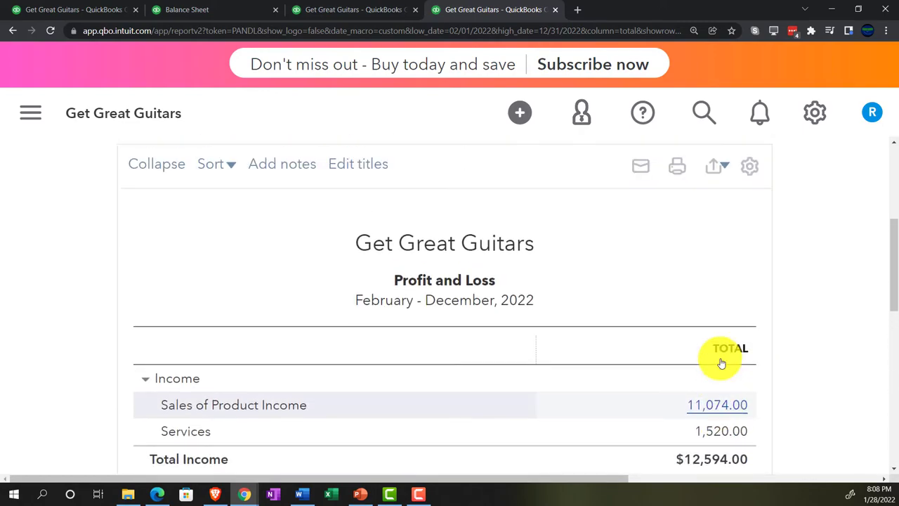
- Duplicate the February to December Profit and Loss browser tab and open the Reports list in the copy
right_click(511, 14)
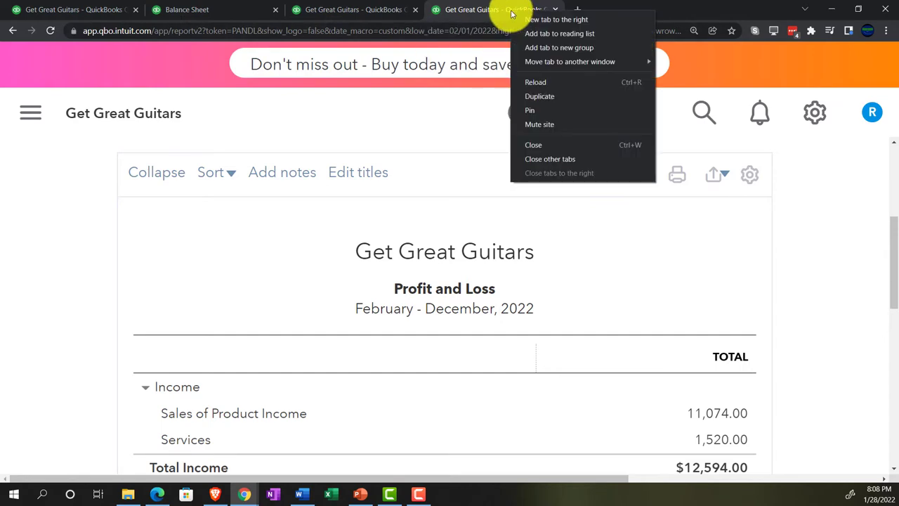
left_click(540, 96)
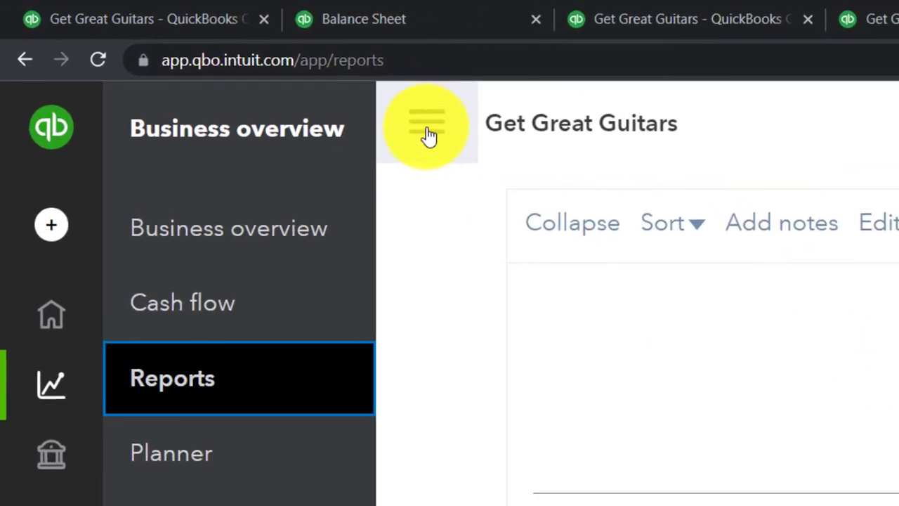
left_click(331, 95)
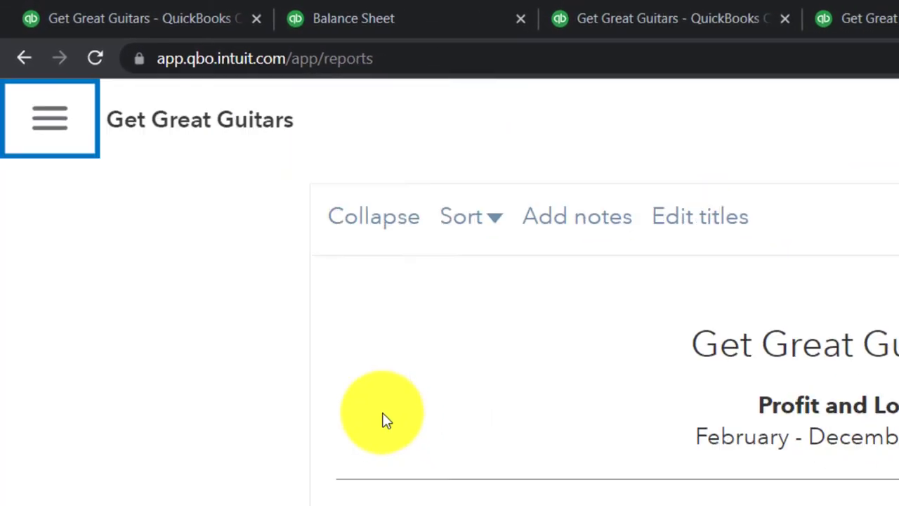
key("ctrl+minus")
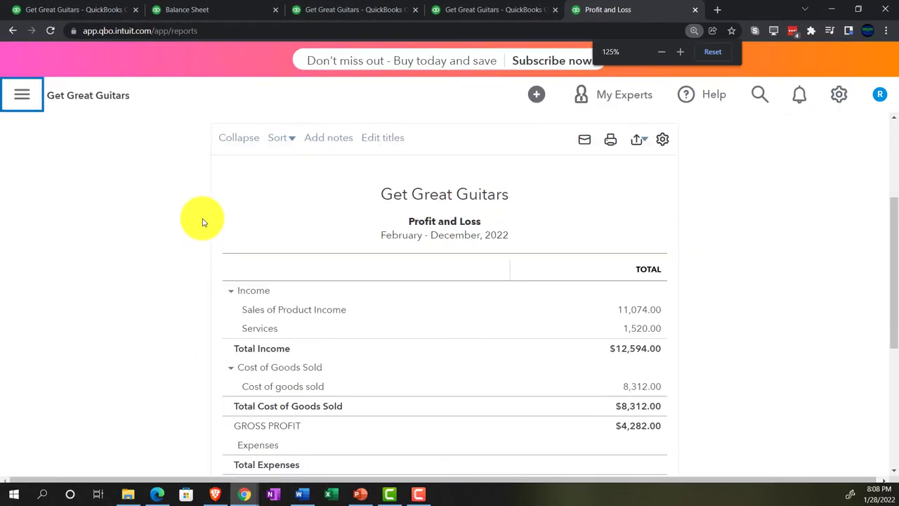
key("F5")
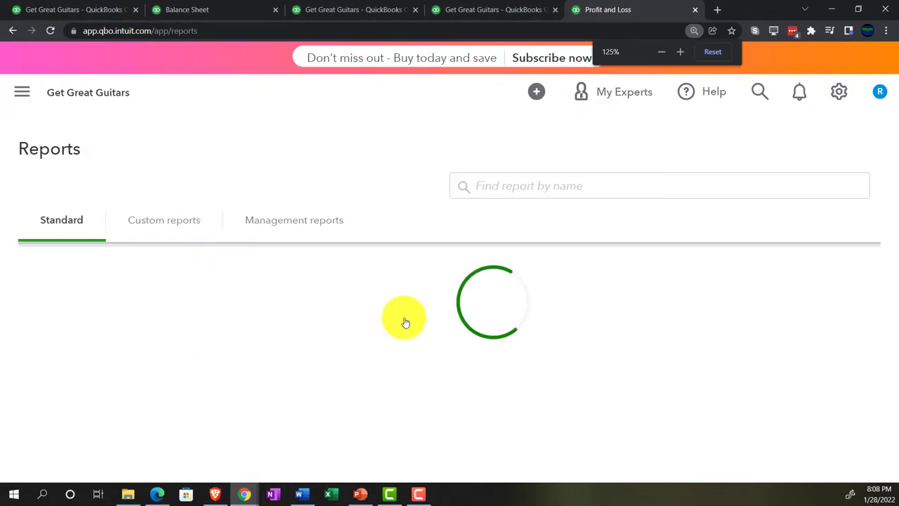
- Open the Customer Balance Detail report from the Who owes you group of standard reports
scroll(414, 319, "down", 5)
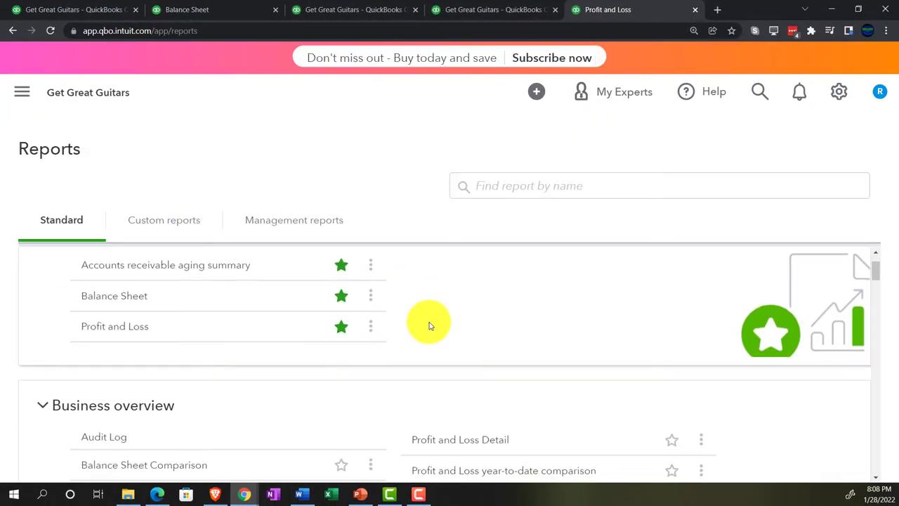
scroll(428, 330, "down", 5)
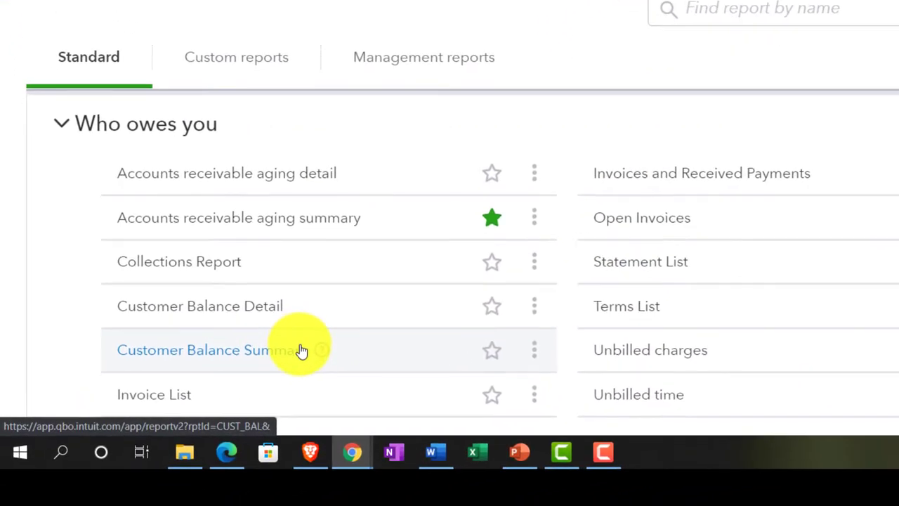
scroll(298, 348, "down", 1)
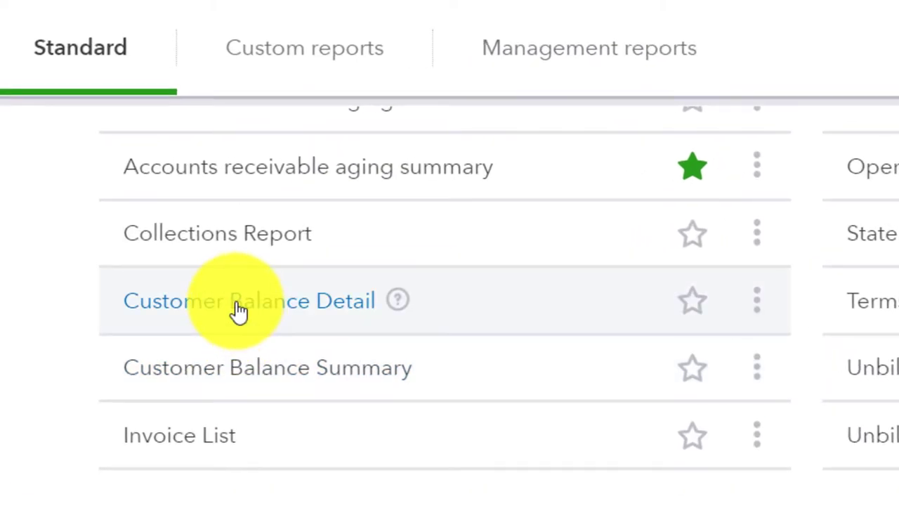
left_click(239, 309)
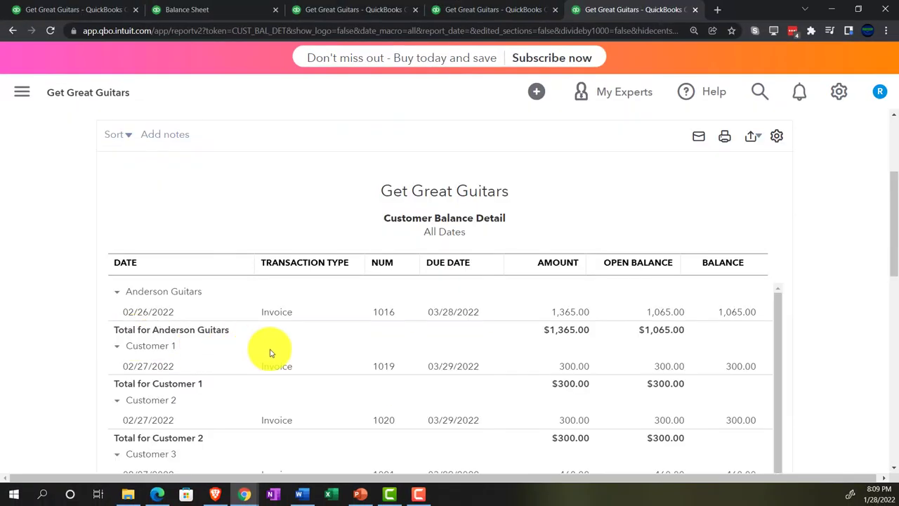
- Rerun the Customer Balance Detail report for All Dates and review the customer lines
scroll(346, 352, "up", 3)
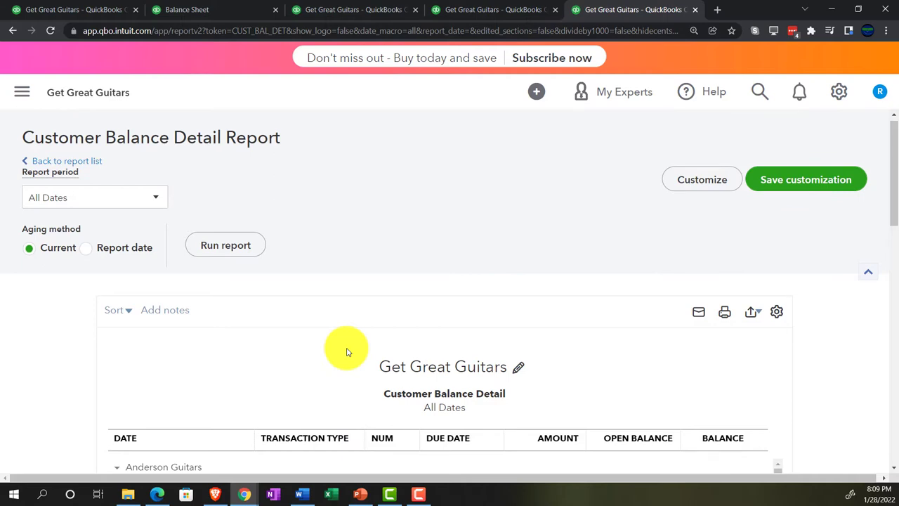
left_click(156, 202)
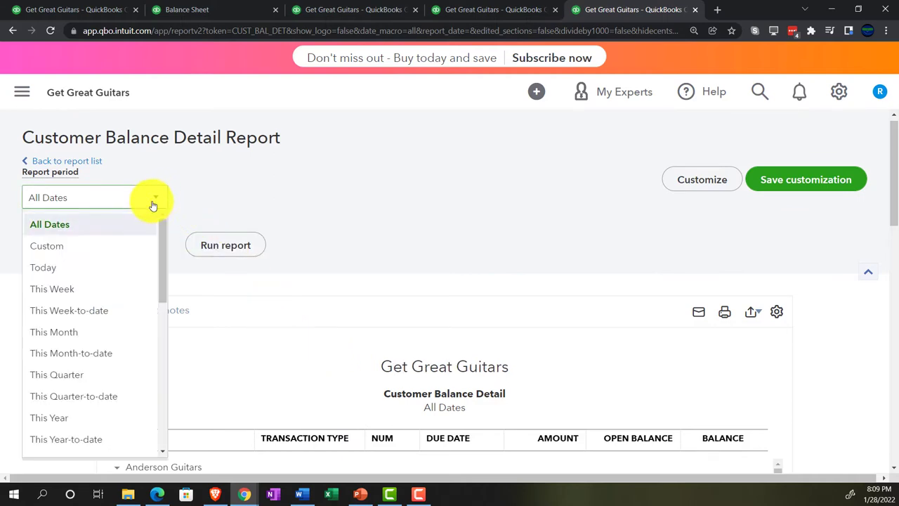
left_click(86, 226)
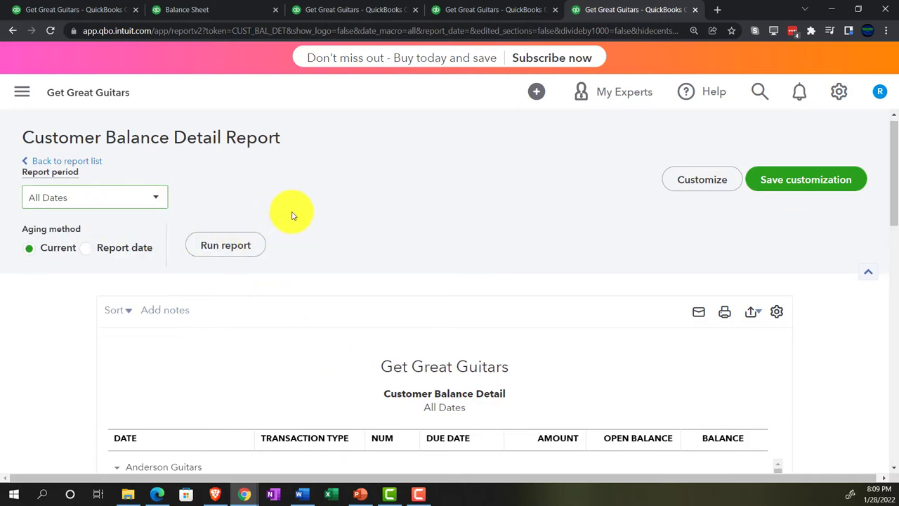
left_click(225, 244)
scroll(306, 249, "down", 3)
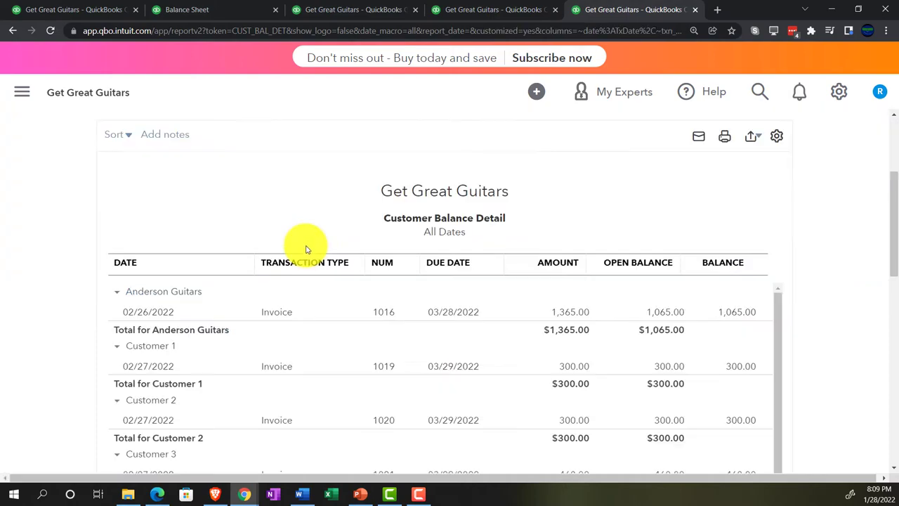
- Rerun the Customer Balance Detail report with a Custom period as of 12/31/2022 and review the invoices for Customers 1 to 4
scroll(211, 281, "up", 3)
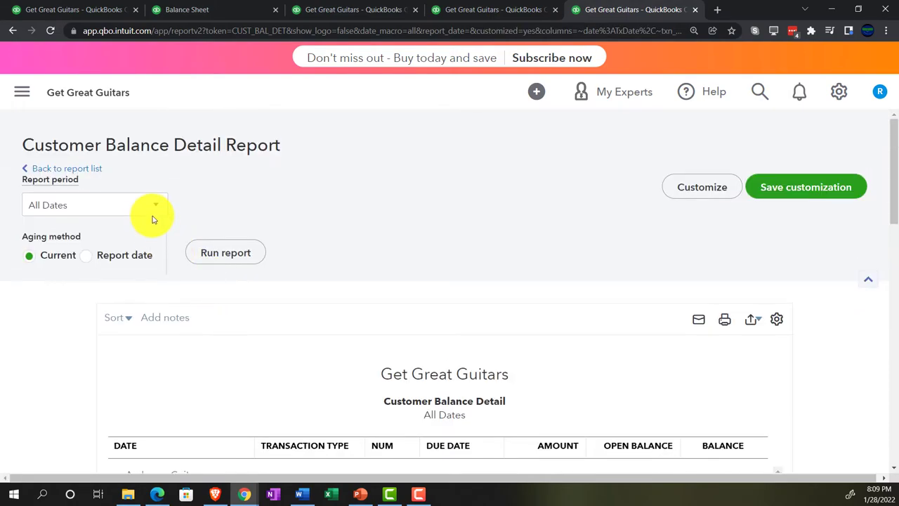
left_click(152, 216)
left_click(74, 254)
left_click(227, 211)
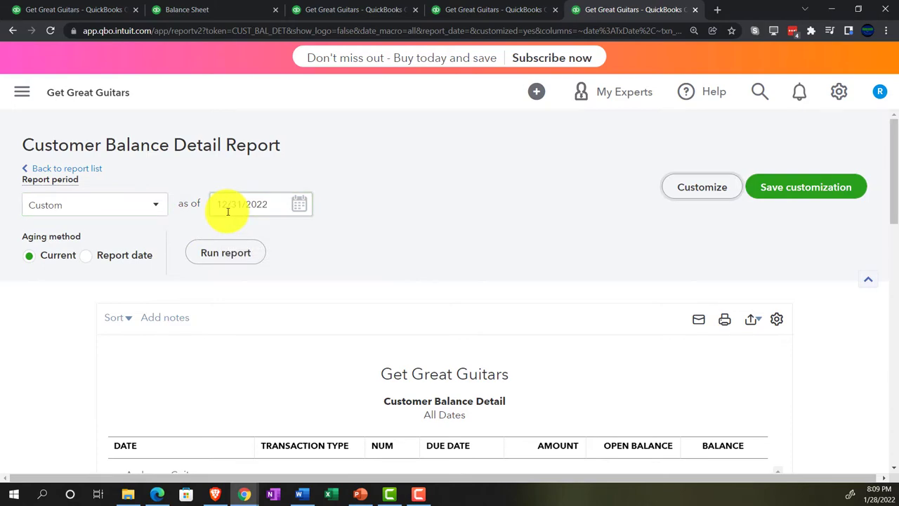
left_click(224, 247)
scroll(141, 344, "down", 3)
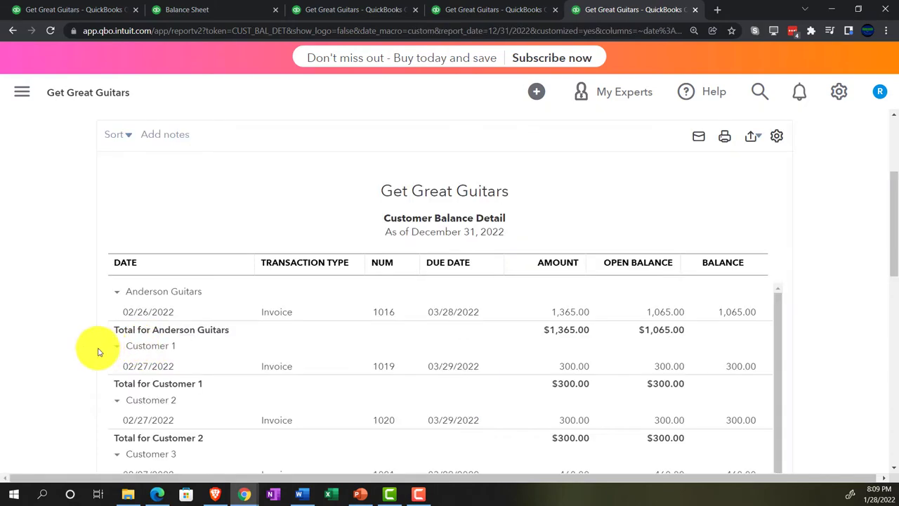
key("ctrl+plus")
scroll(78, 372, "down", 1)
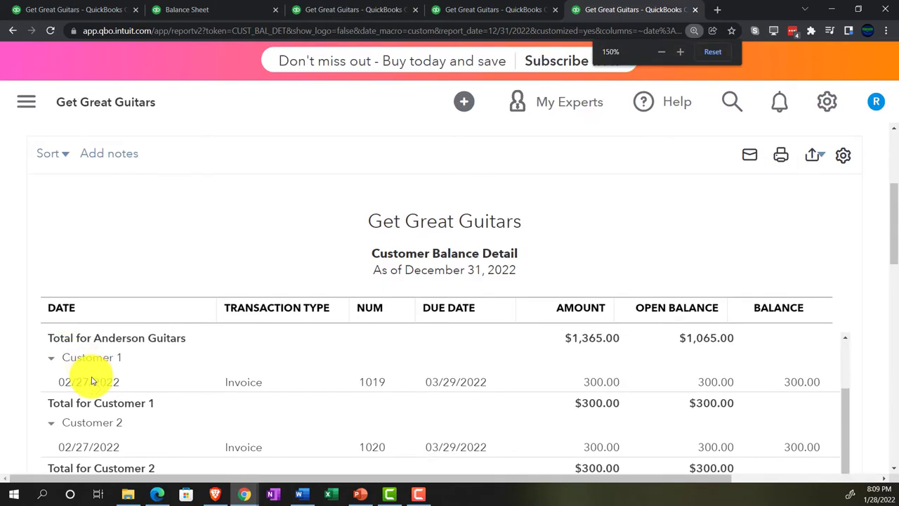
scroll(96, 396, "down", 1)
scroll(95, 400, "down", 1)
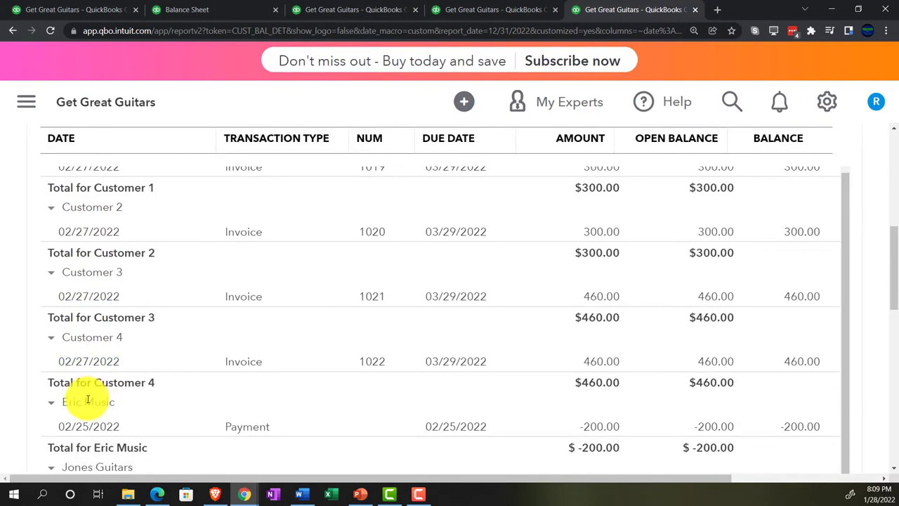
- Open the Get Great Guitars customer list under Get paid & pay, and compare it with the Sample Company's Sales section in Edge
left_click(83, 10)
key("ctrl+plus")
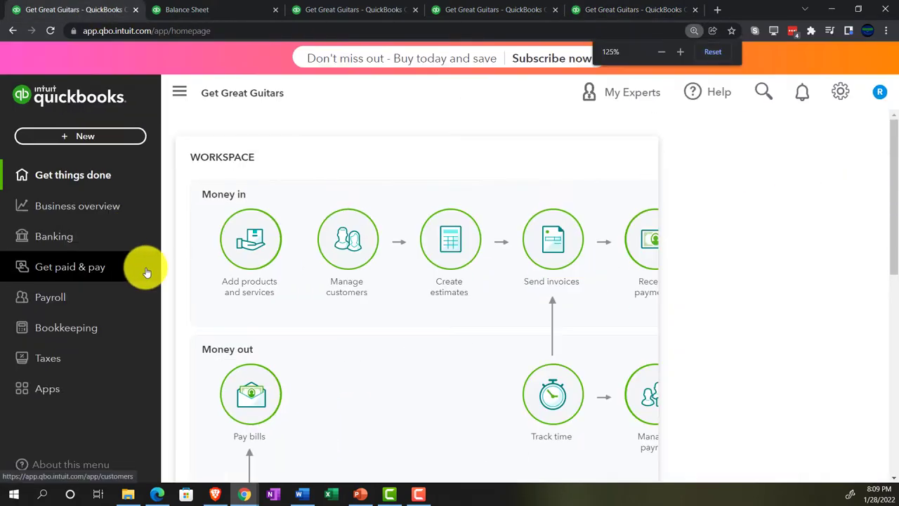
key("ctrl+minus")
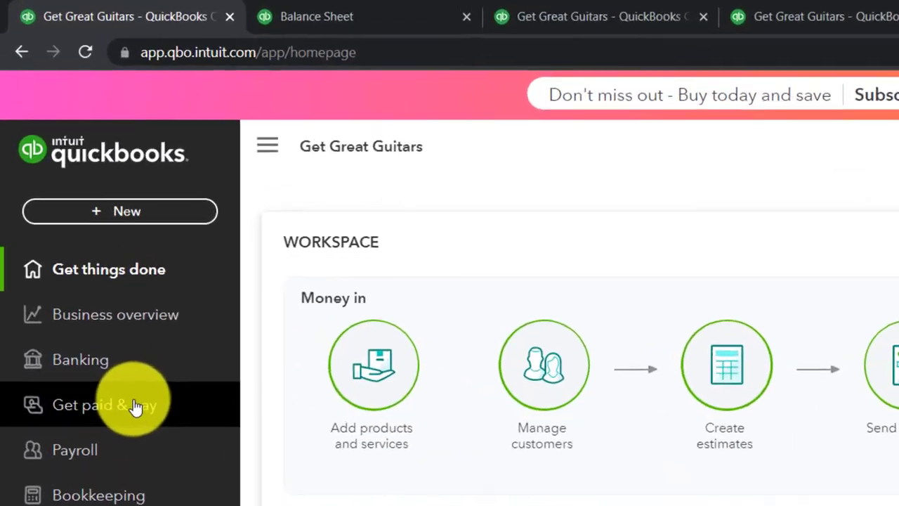
left_click(134, 406)
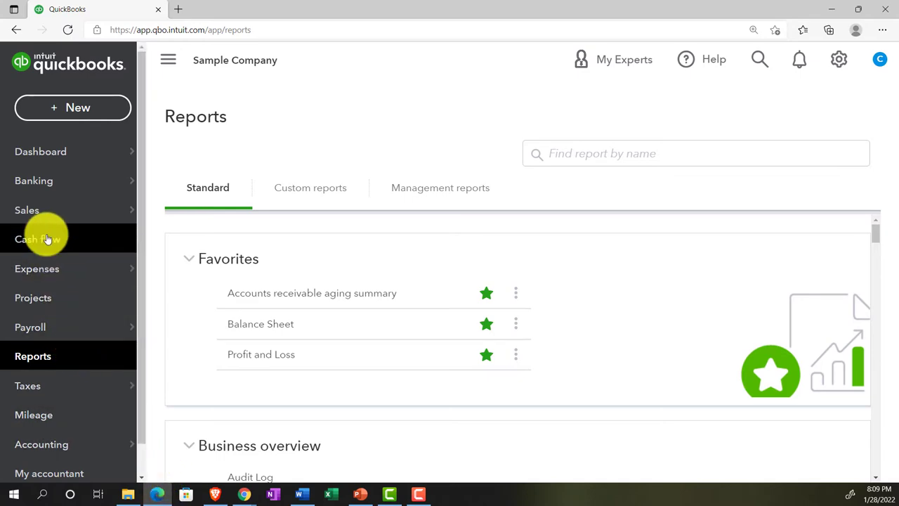
left_click(36, 212)
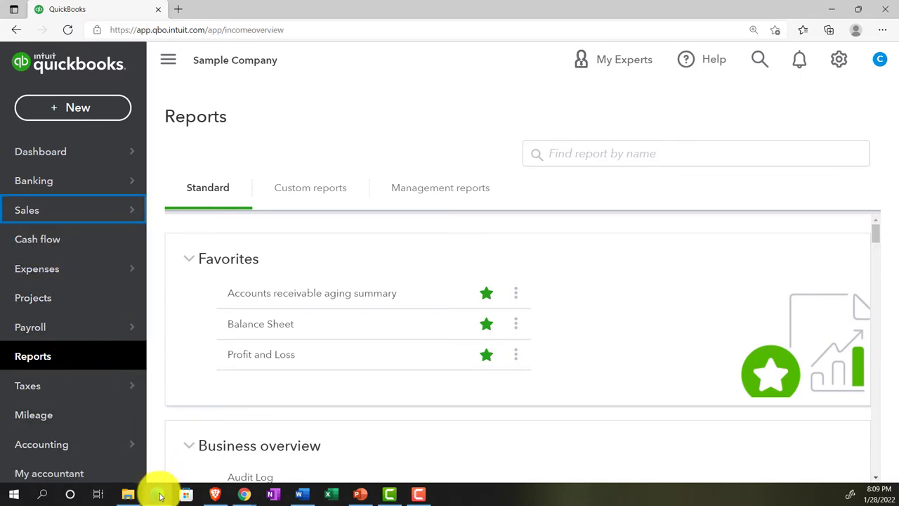
mouse_move(160, 495)
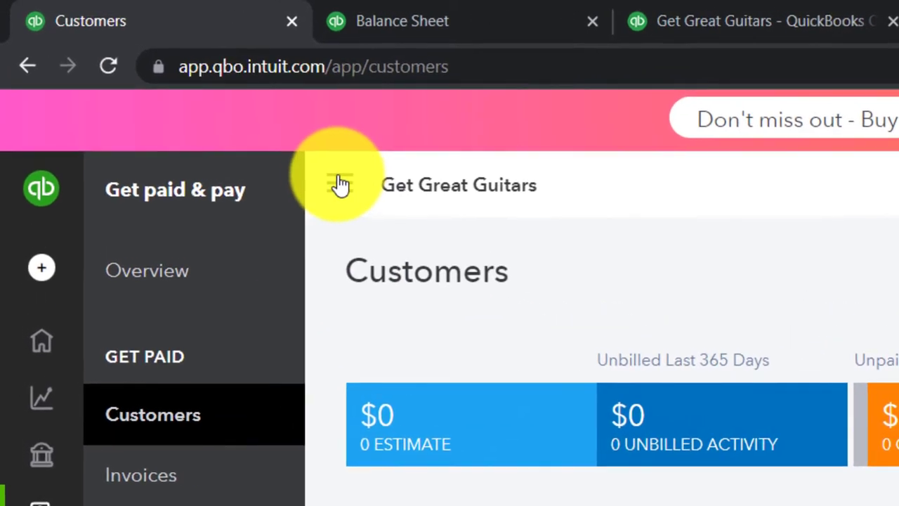
- Open Customer 1 from the Get Great Guitars customer list and review the invoice and time charges in the transaction list
left_click(257, 141)
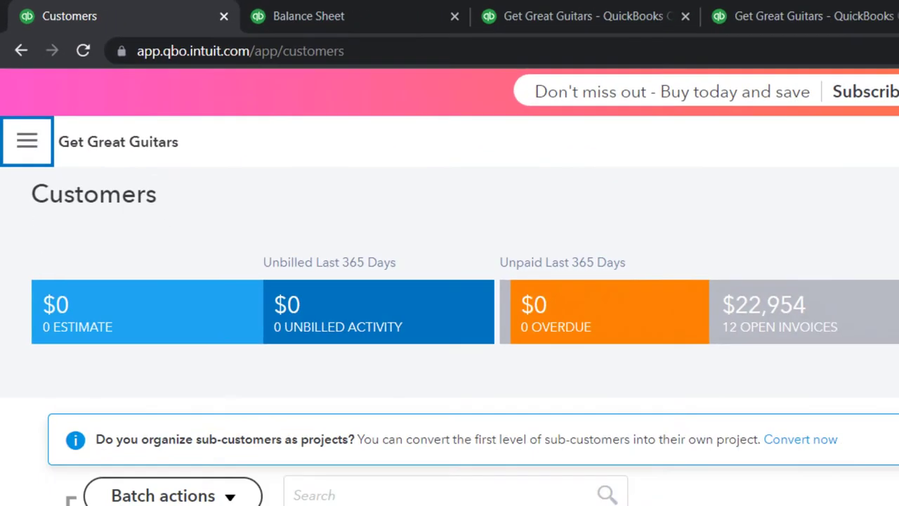
scroll(401, 492, "down", 2)
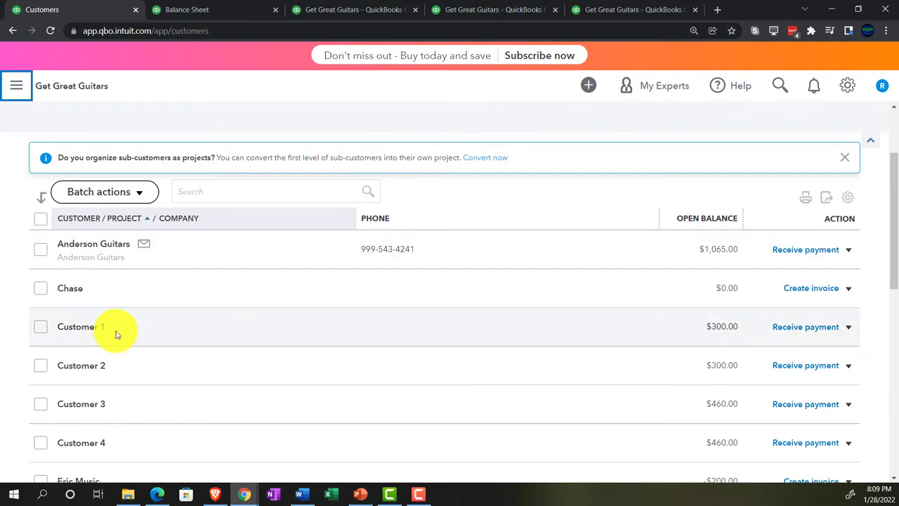
left_click(116, 334)
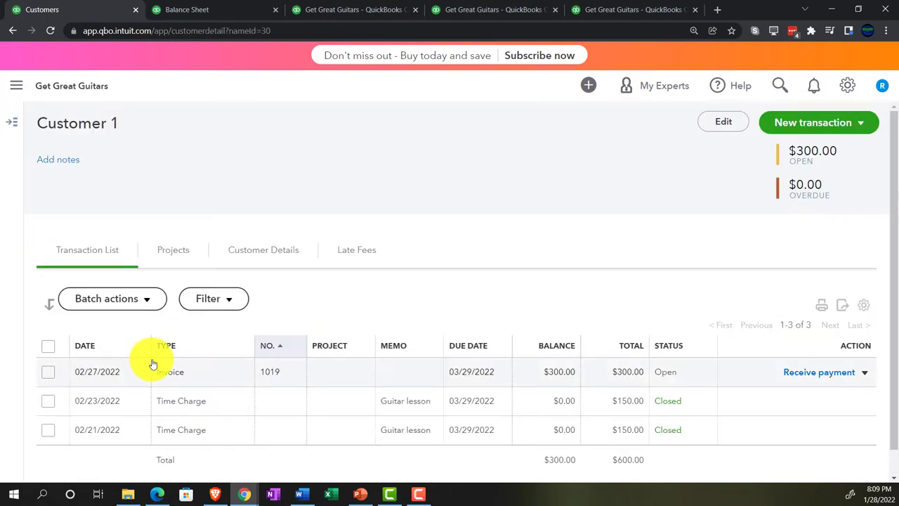
scroll(151, 353, "down", 1)
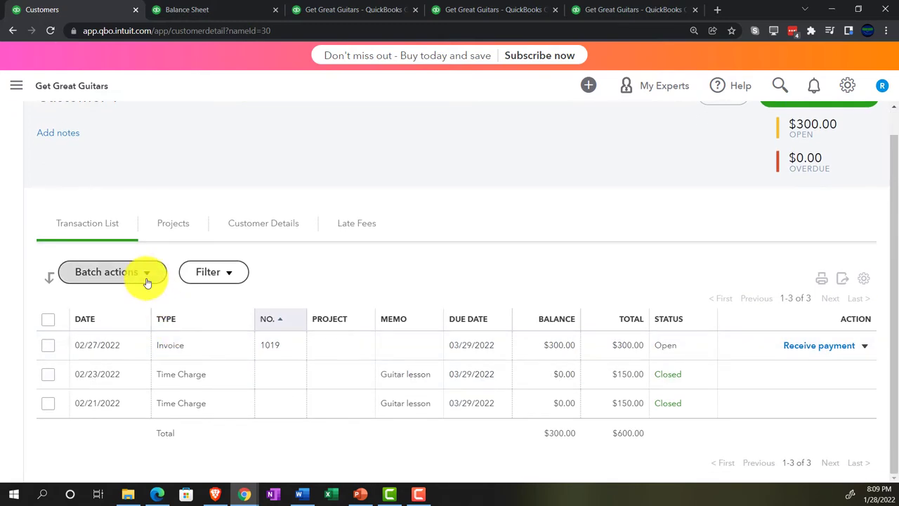
- Open the All Sales transactions page under Bookkeeping, and compare it with the Sales overview of the Sample Company in Edge
left_click(18, 88)
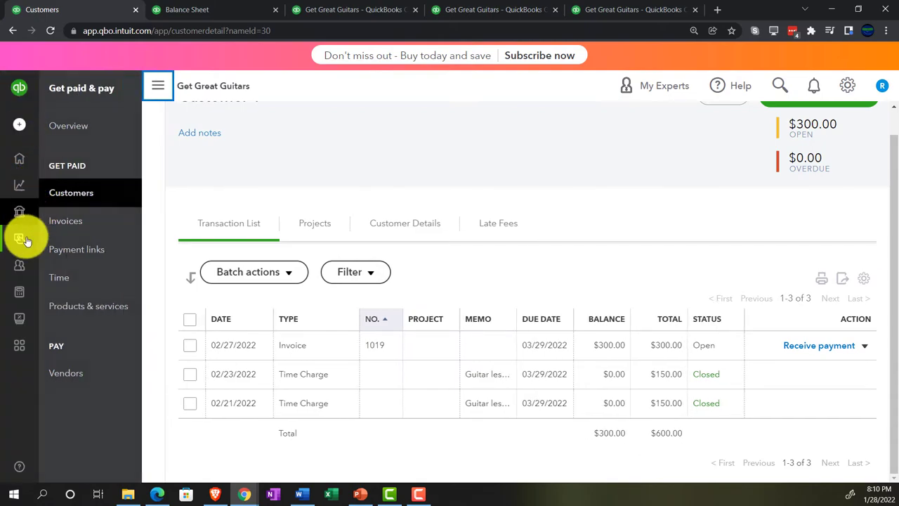
mouse_move(26, 261)
left_click(64, 478)
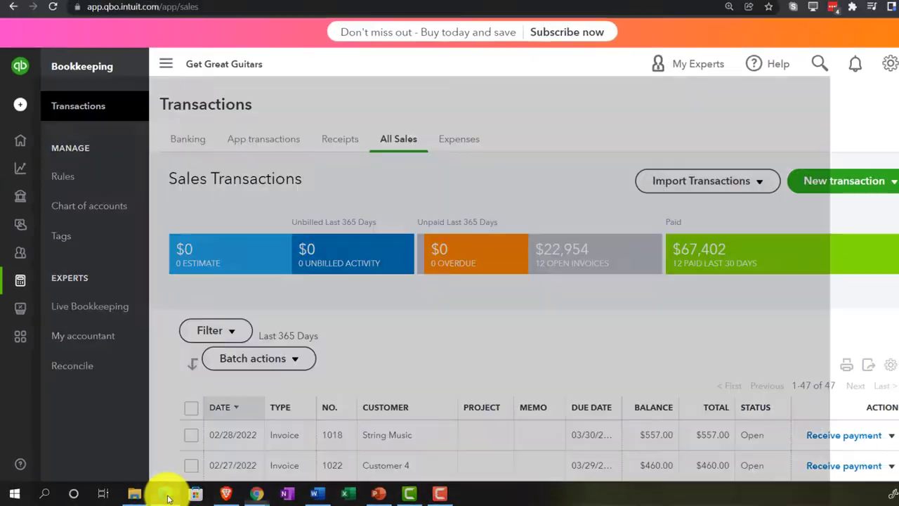
left_click(257, 486)
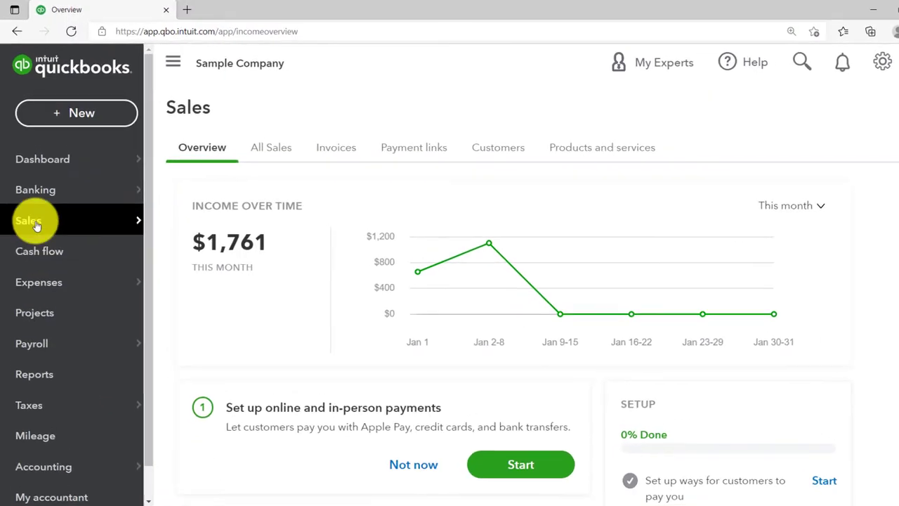
mouse_move(40, 211)
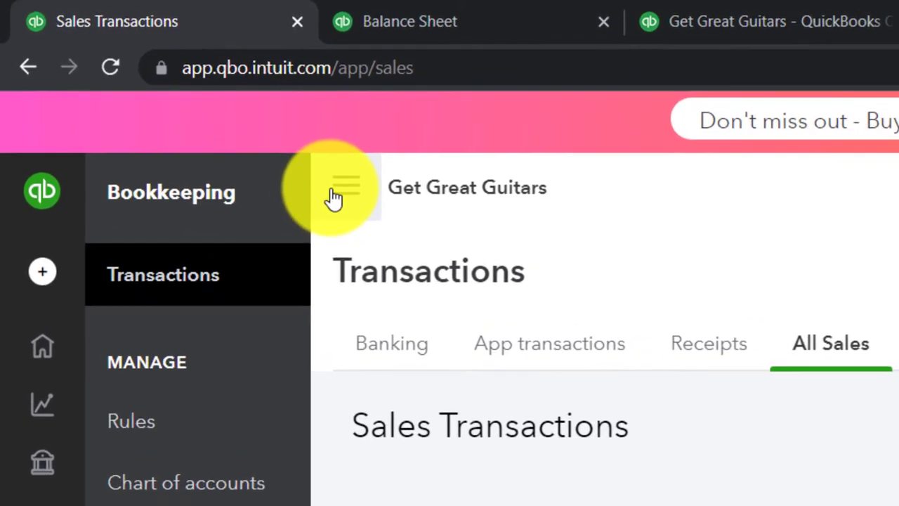
- Filter the Get Great Guitars sales transactions to the Invoices type and review the resulting list
left_click(294, 158)
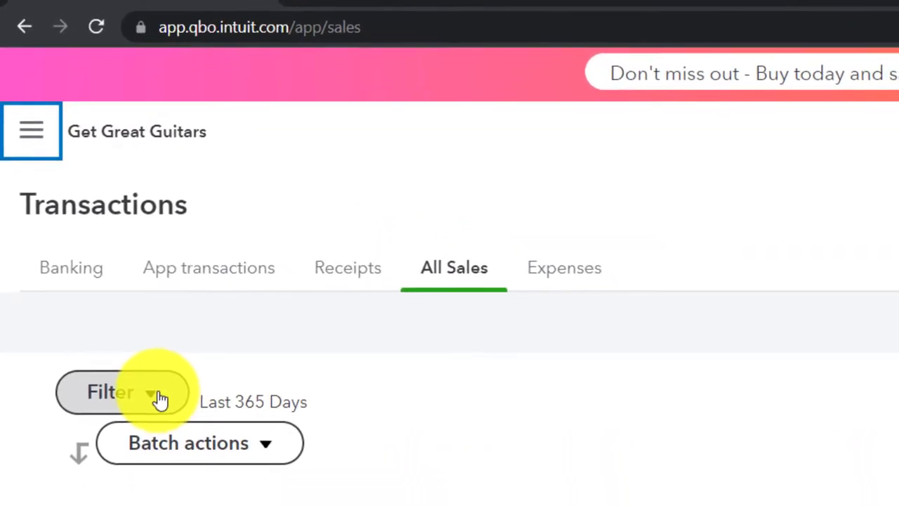
left_click(159, 397)
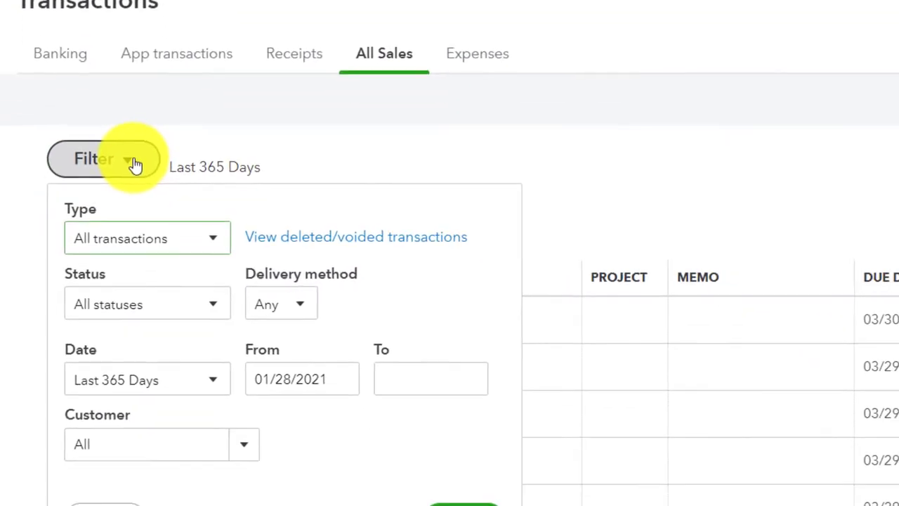
left_click(191, 202)
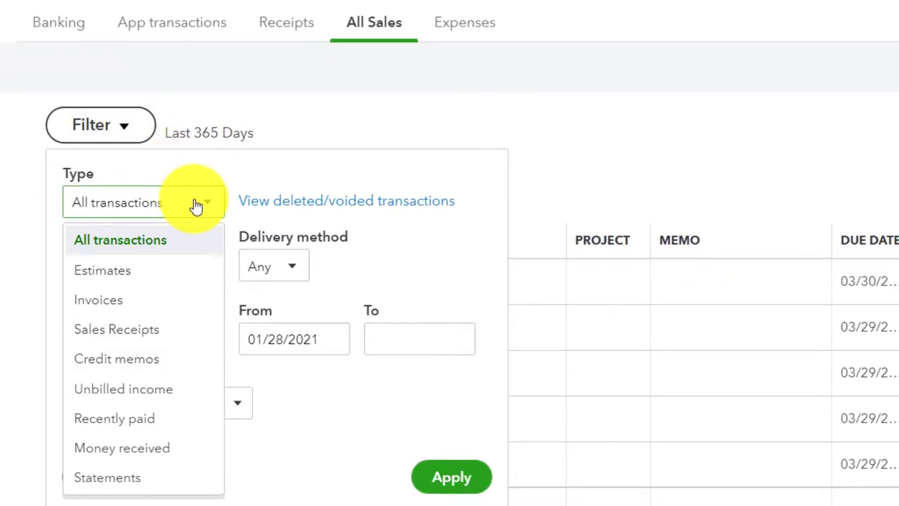
left_click(161, 302)
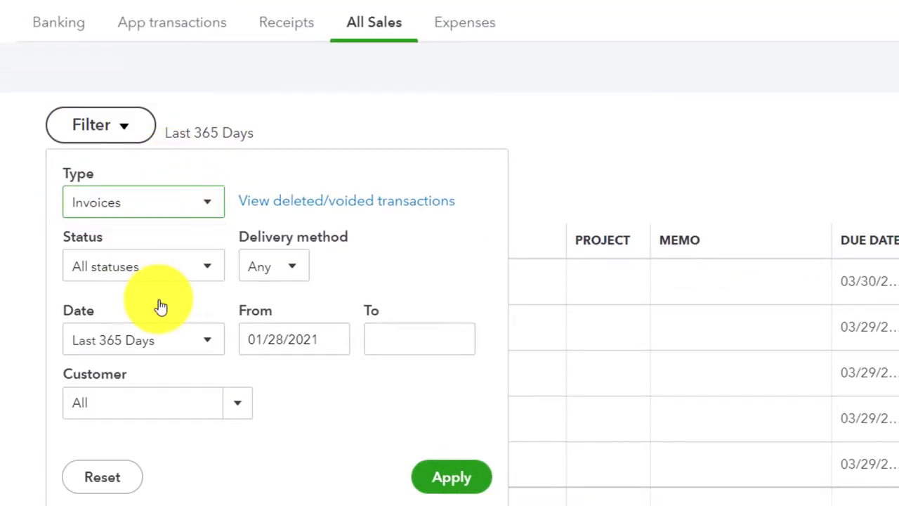
left_click(436, 480)
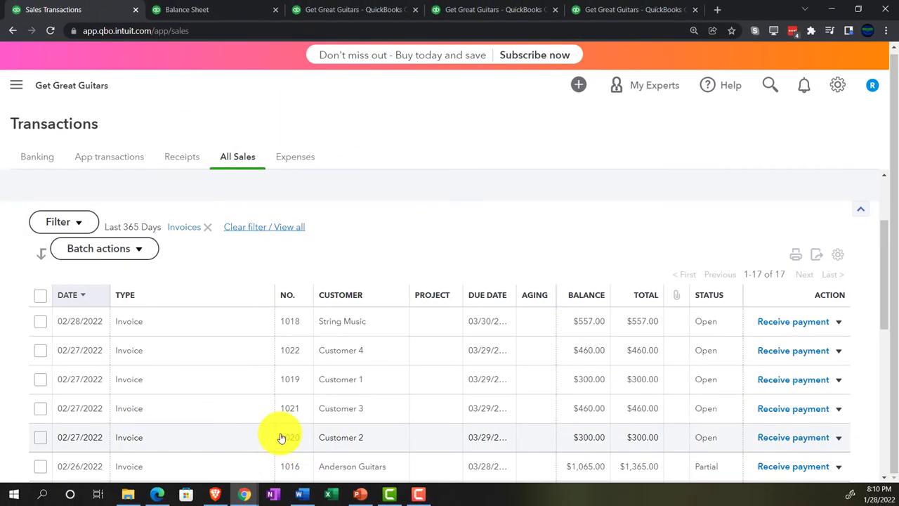
scroll(281, 436, "down", 3)
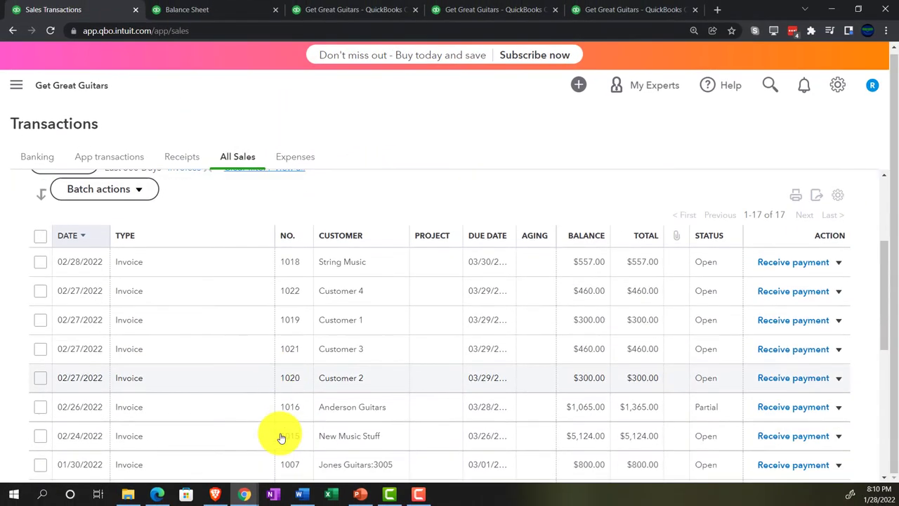
scroll(281, 437, "up", 1)
- Narrow the invoice list to the Open status and review the outstanding invoices, including those for Customers 1 to 4
scroll(280, 437, "up", 3)
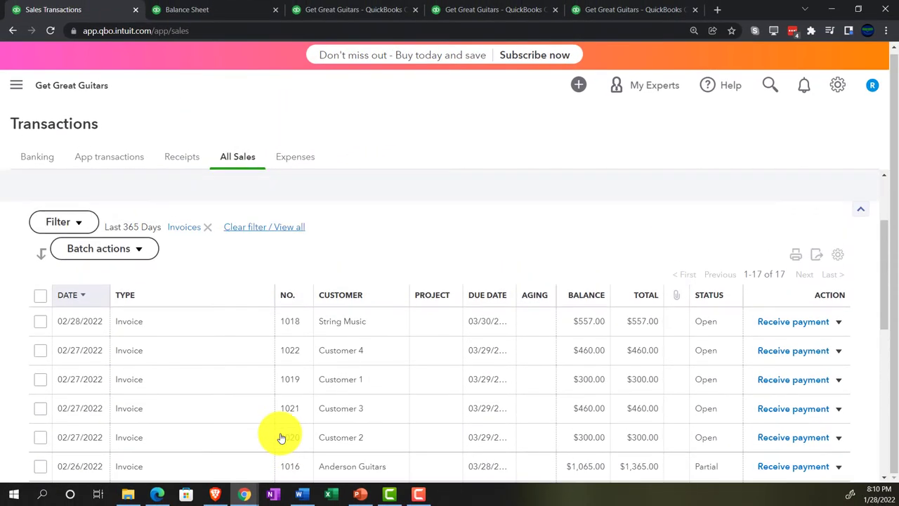
left_click(81, 283)
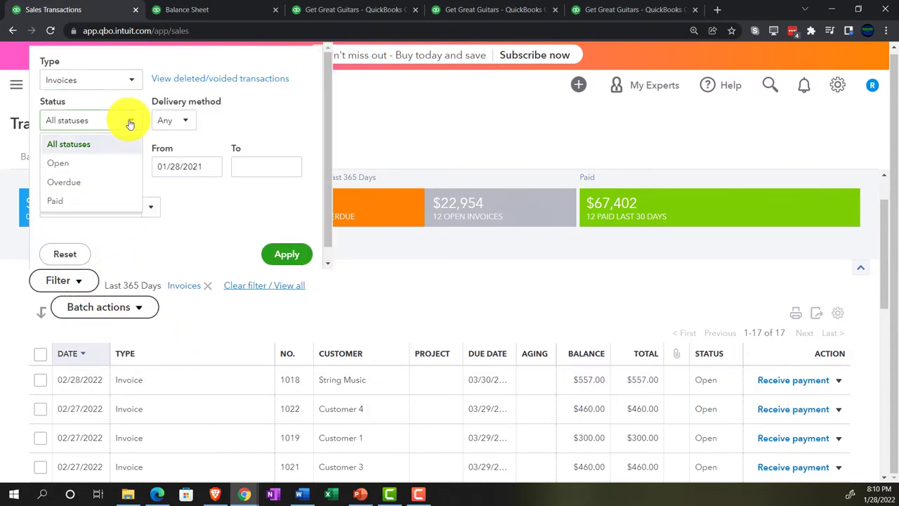
left_click(290, 263)
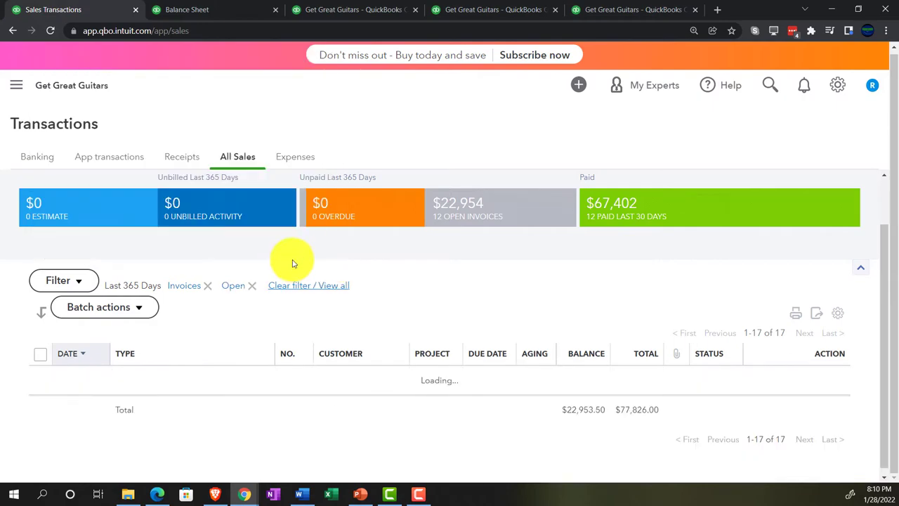
scroll(345, 305, "down", 2)
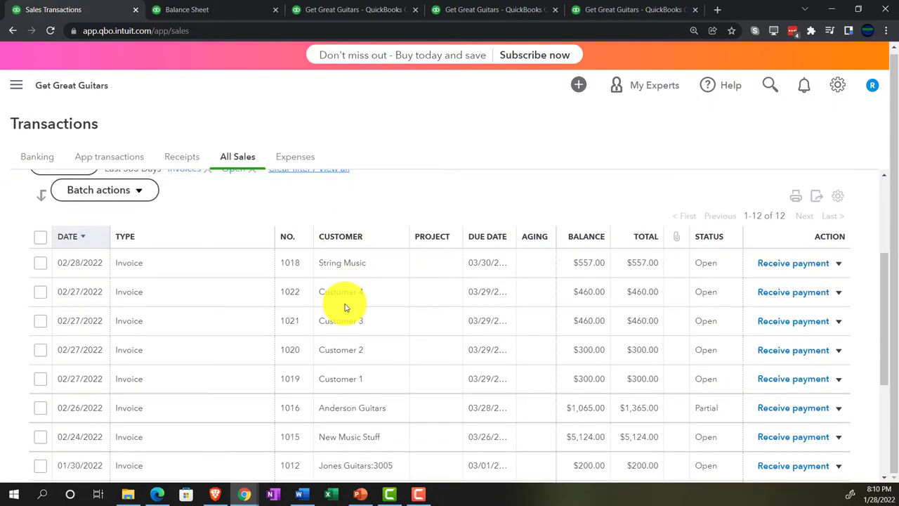
scroll(345, 307, "down", 3)
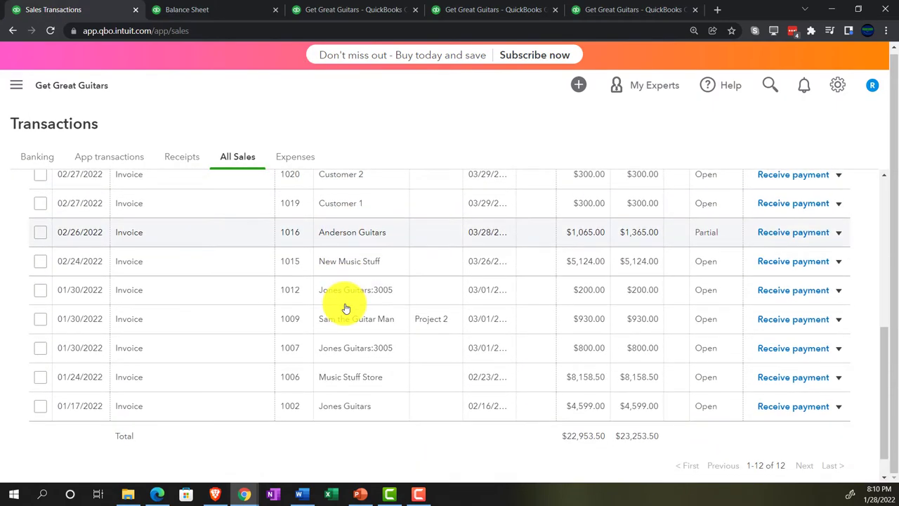
scroll(329, 349, "up", 3)
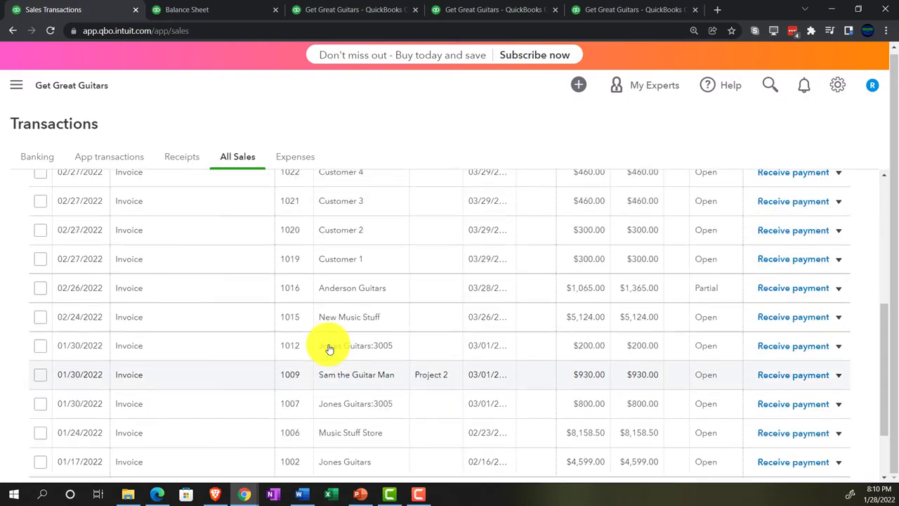
scroll(330, 349, "up", 3)
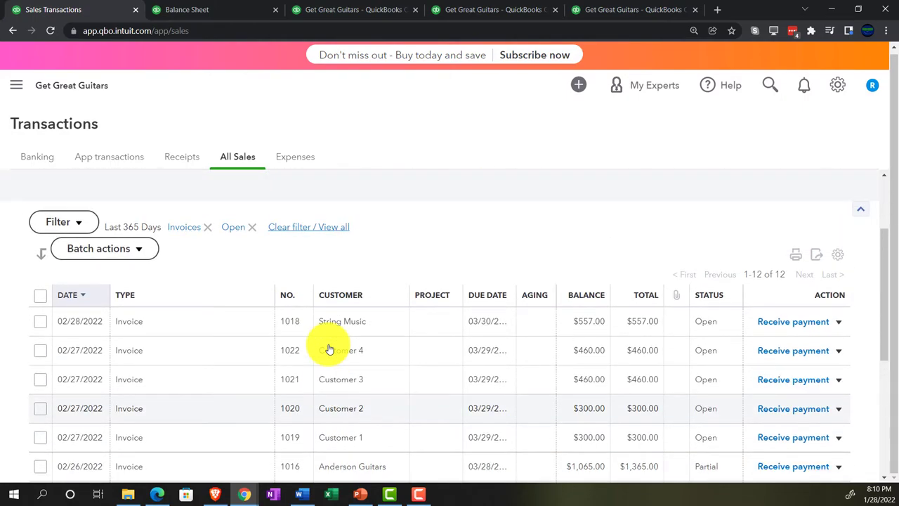
- Reopen the Get Great Guitars customer list under Get paid & pay and review Customer 1's open invoice and time charges
scroll(326, 350, "up", 1)
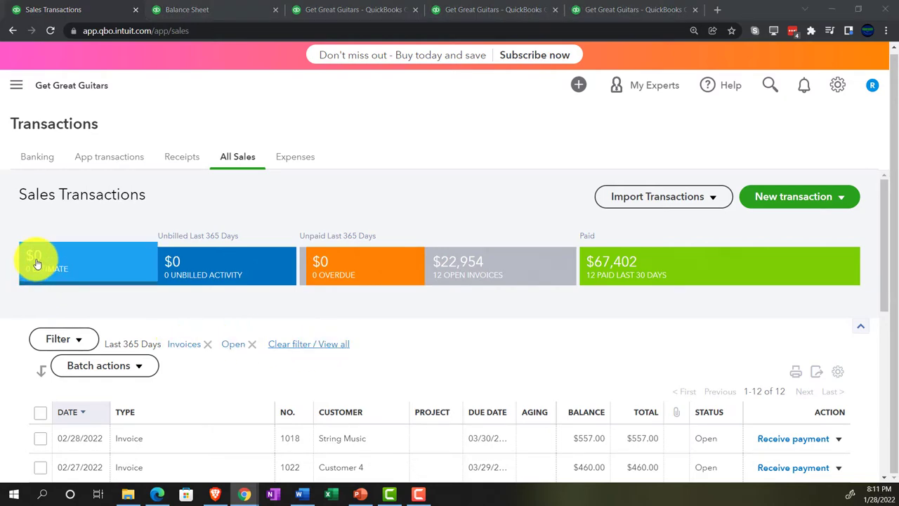
left_click(21, 94)
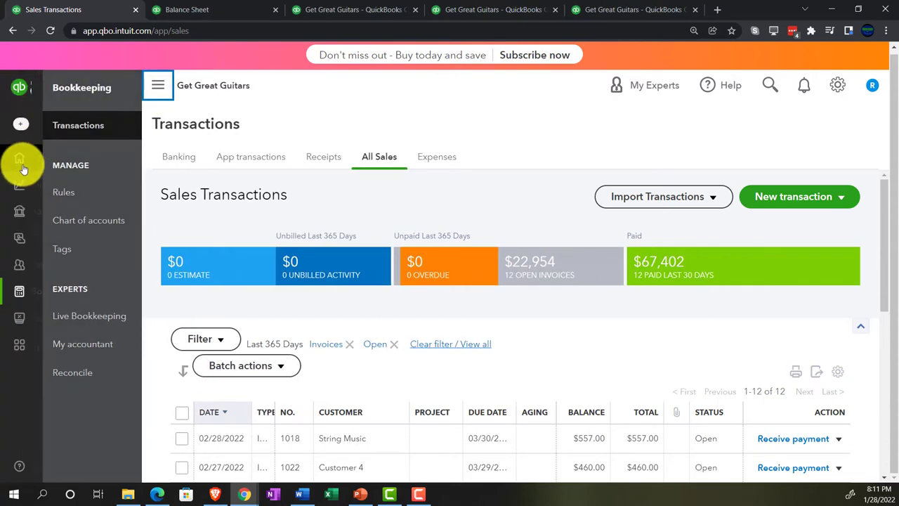
left_click(20, 121)
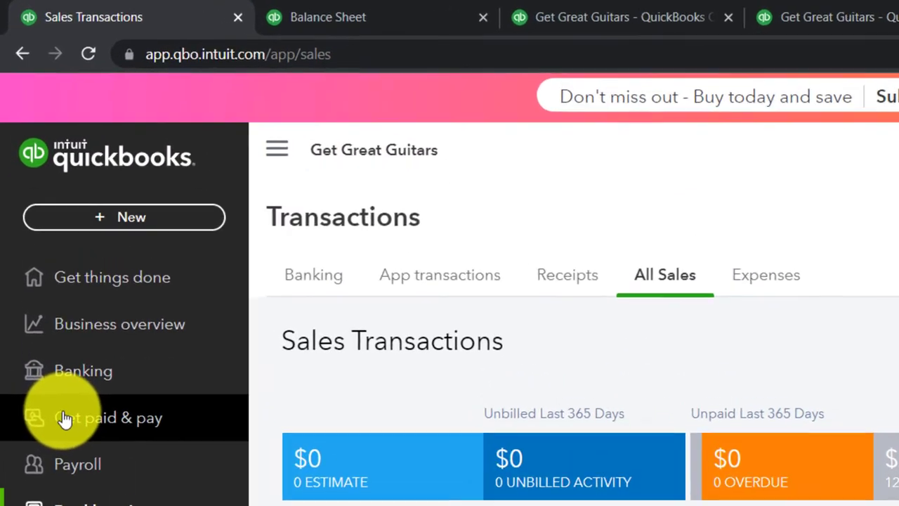
left_click(65, 419)
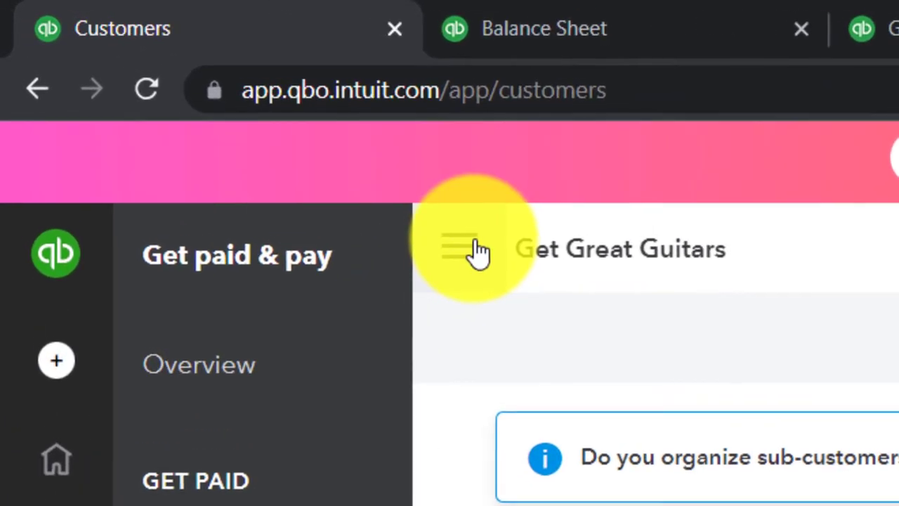
left_click(347, 187)
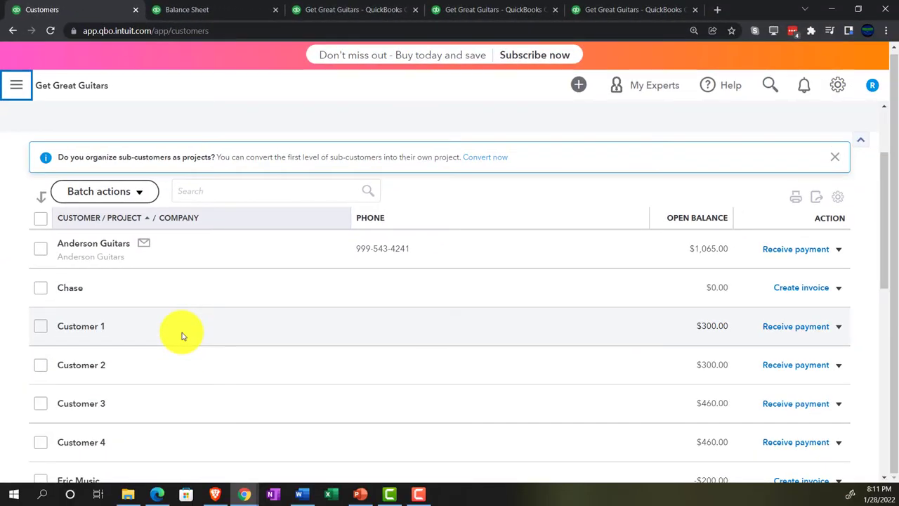
left_click(181, 336)
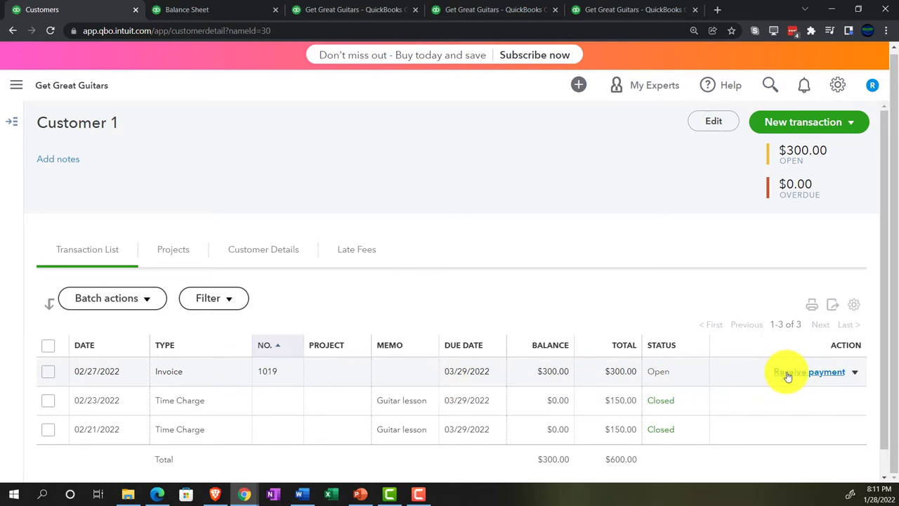
- Create a new Receive Payment transaction and choose Customer 1 as the paying customer
left_click(17, 90)
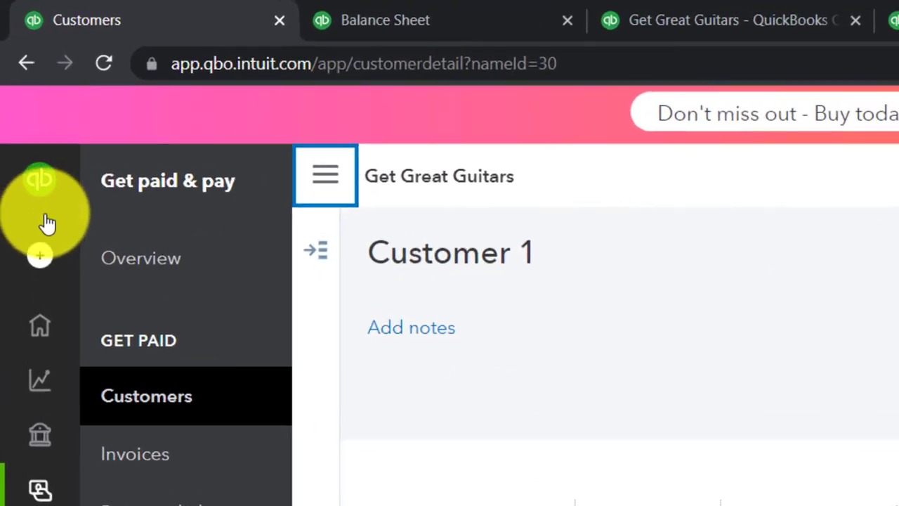
left_click(44, 273)
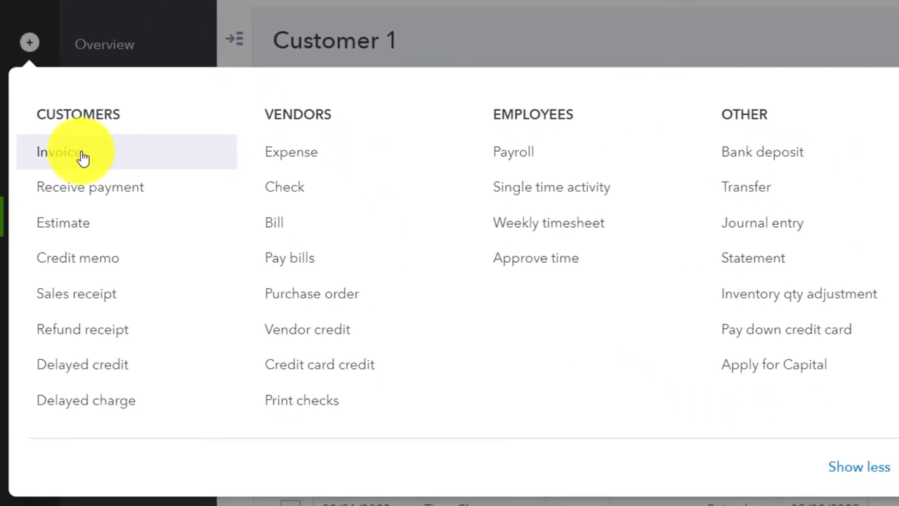
left_click(89, 188)
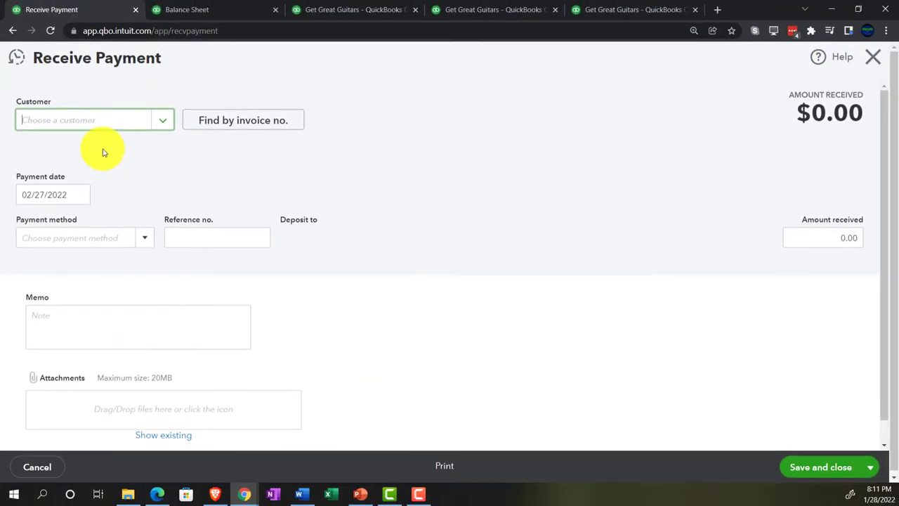
left_click(92, 124)
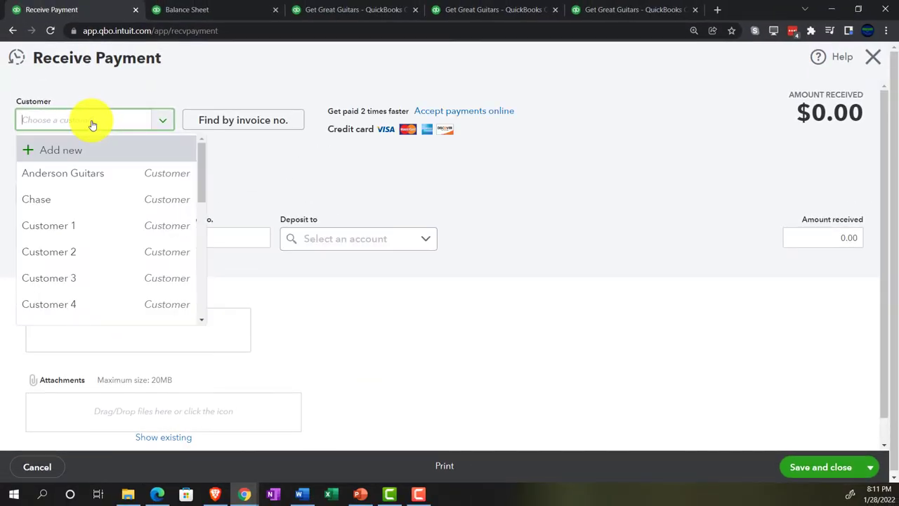
type("cus")
key("Down")
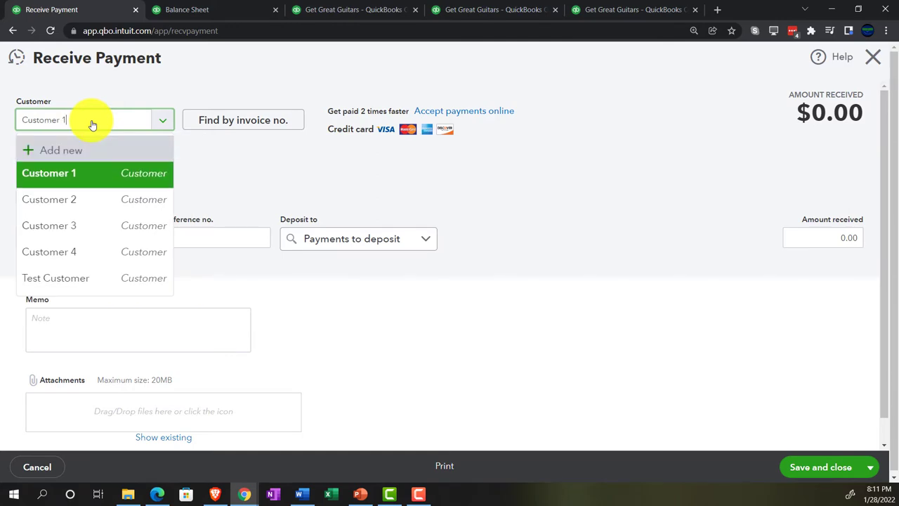
key("Tab")
key("Tab")
key("Tab")
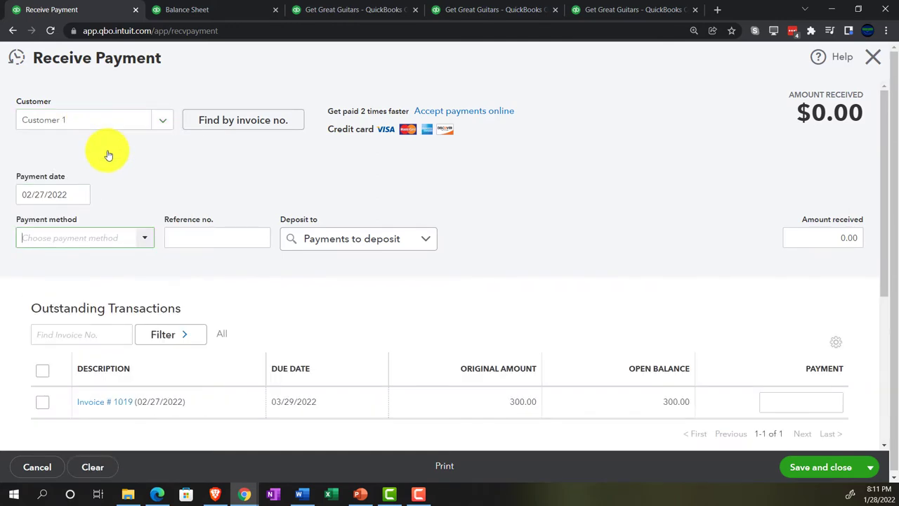
- Set the payment method to Cash, leaving the reference number blank and Payments to deposit as the deposit account
key("Tab")
left_click(144, 236)
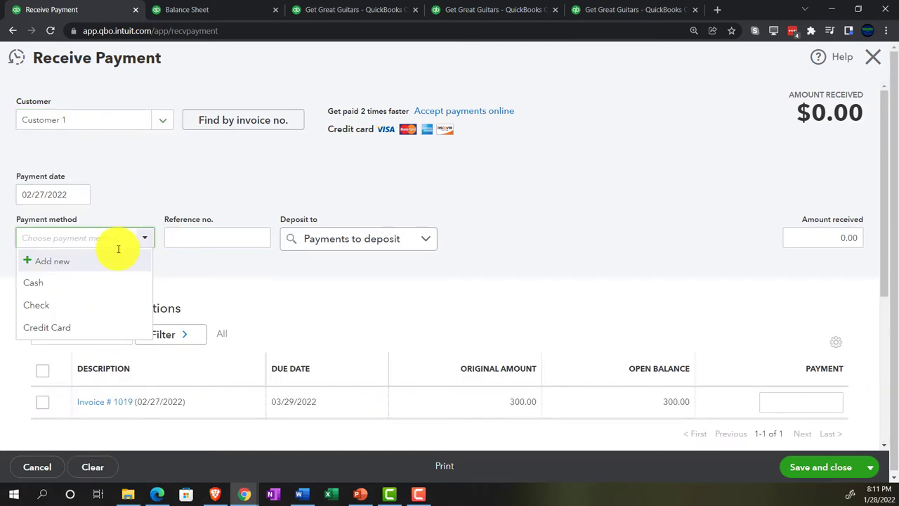
left_click(89, 281)
key("Tab")
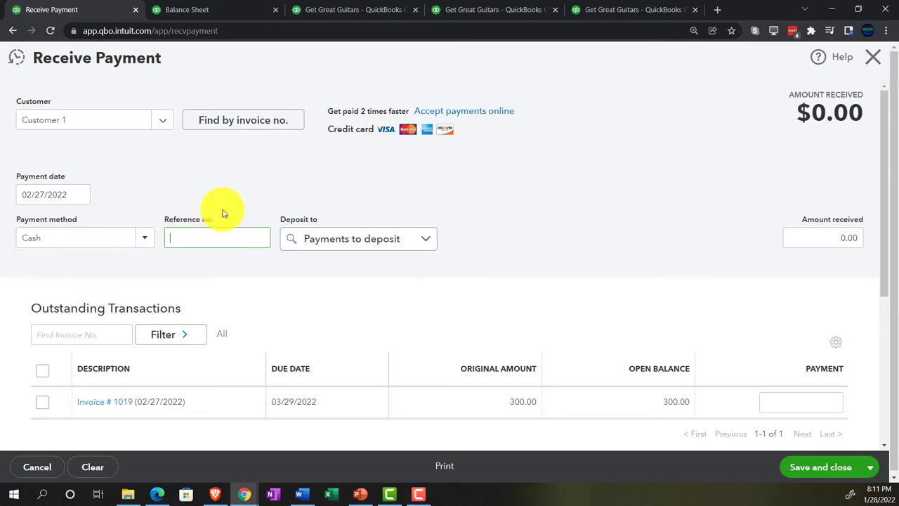
key("Tab")
key("Tab")
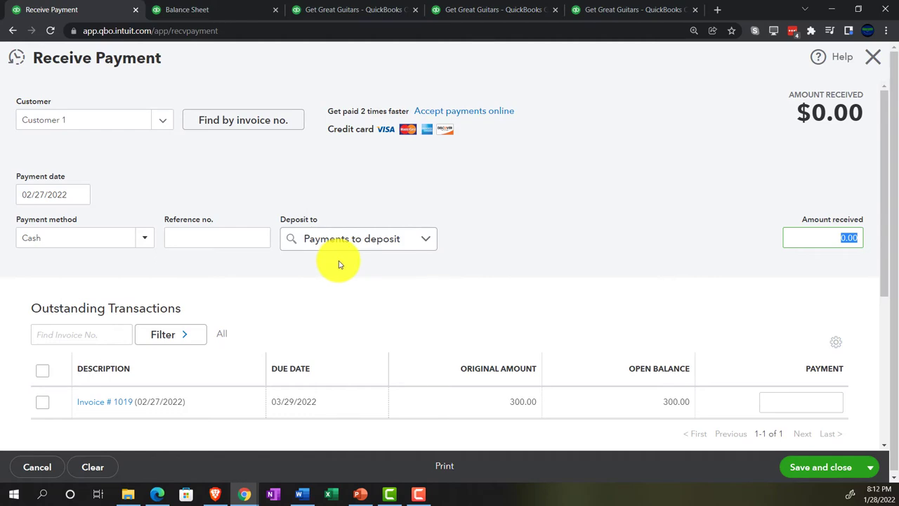
- Apply the full 300.00 payment to outstanding invoice 1019, and save and close the received payment
scroll(338, 264, "down", 3)
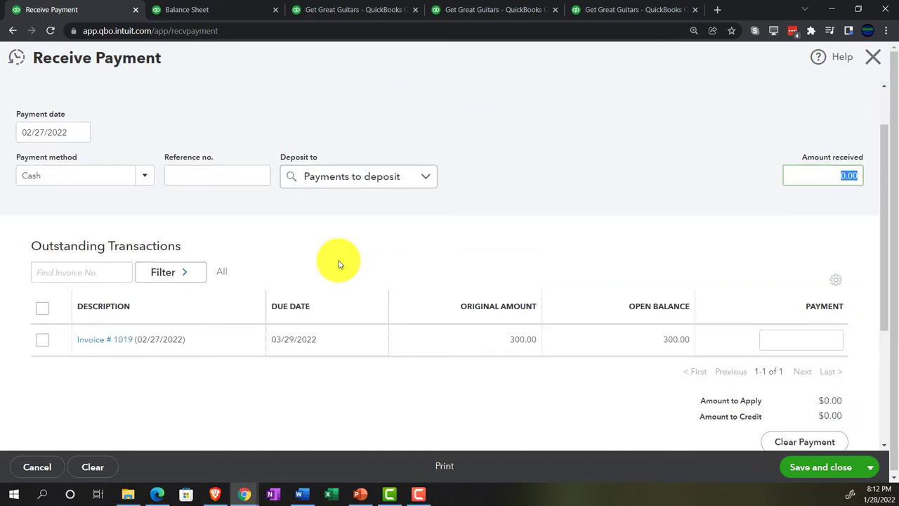
left_click(42, 286)
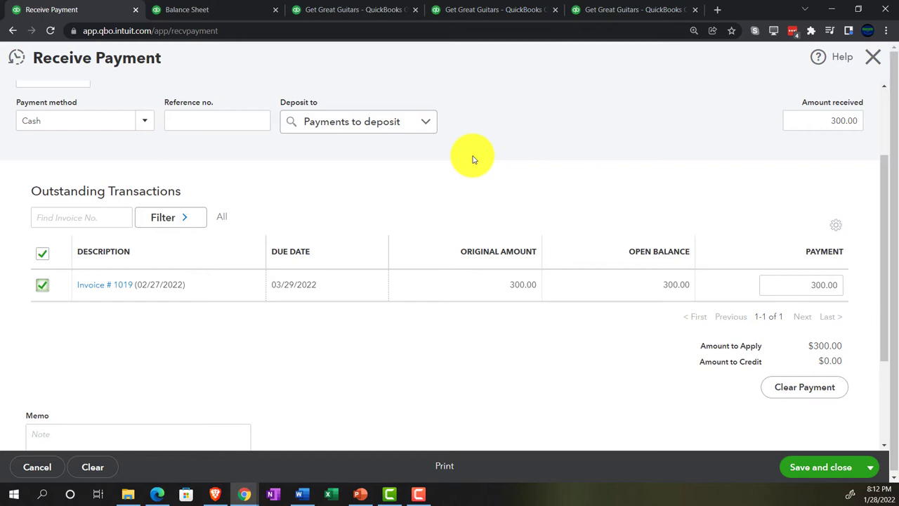
left_click(811, 469)
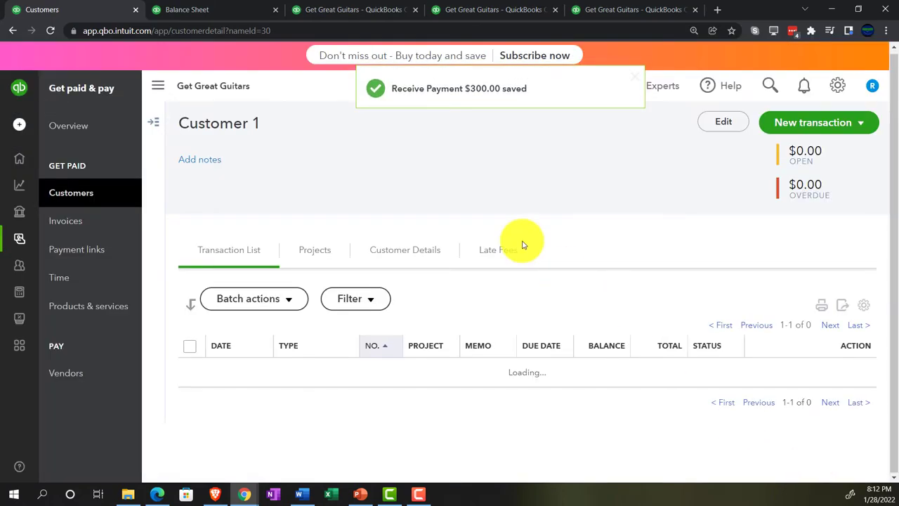
- Check the current assets on the Balance Sheet, and reopen Customer 1 from the customer list to review the invoice and payment entries
left_click(222, 10)
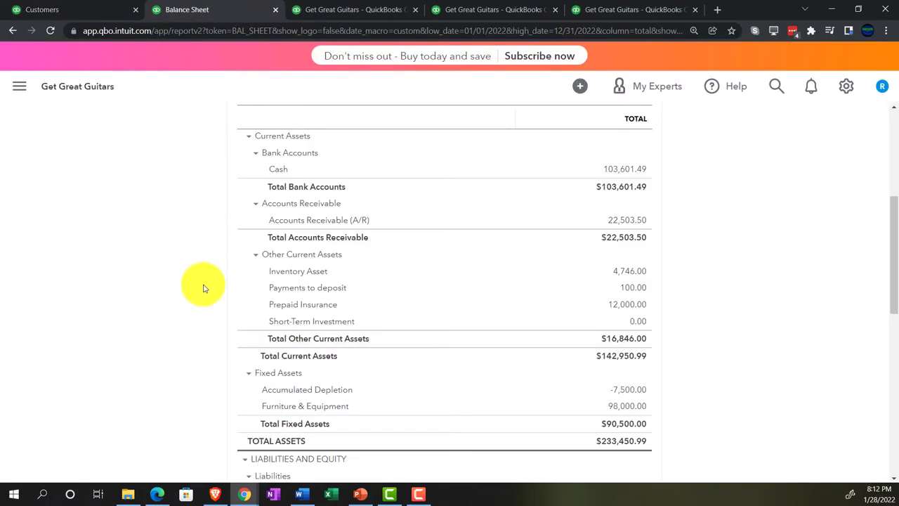
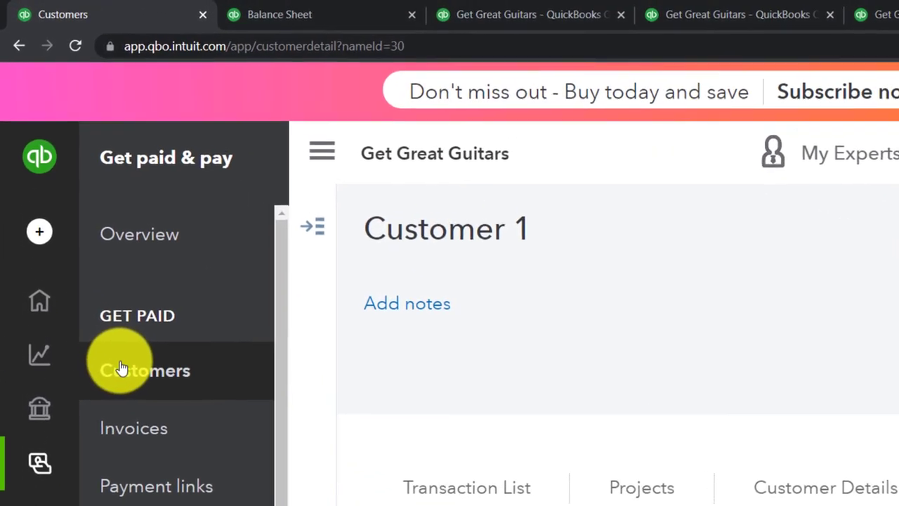
mouse_move(34, 277)
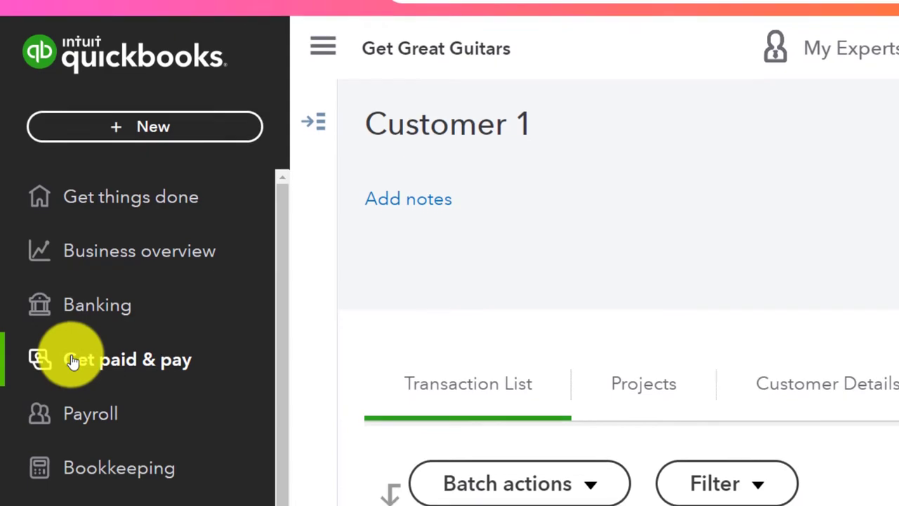
left_click(75, 453)
left_click(119, 265)
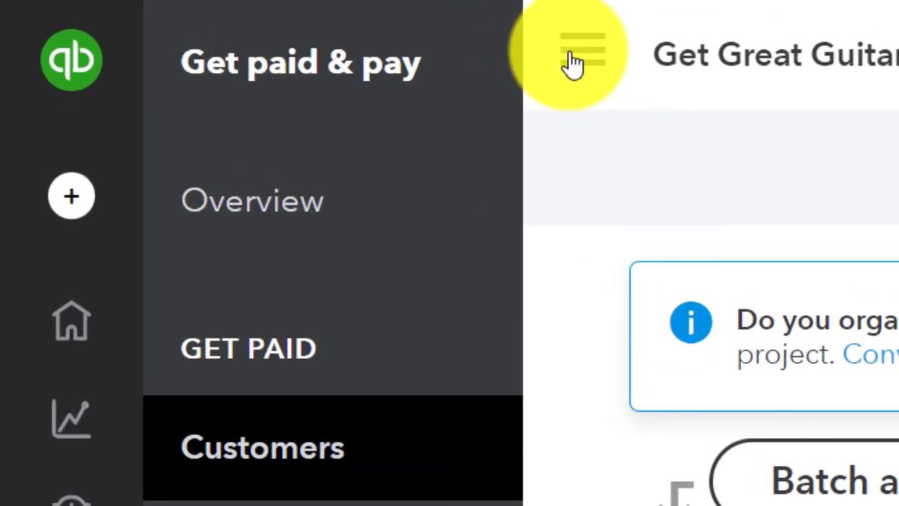
left_click(574, 62)
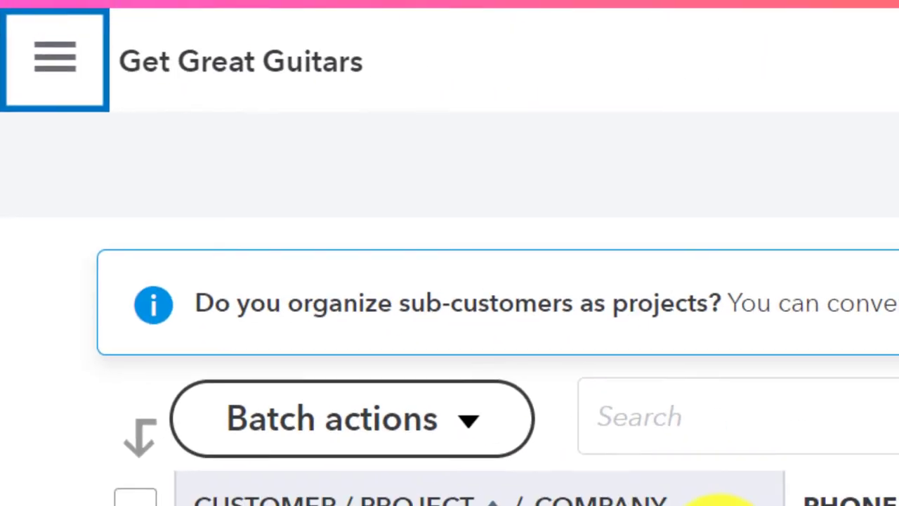
scroll(185, 325, "down", 2)
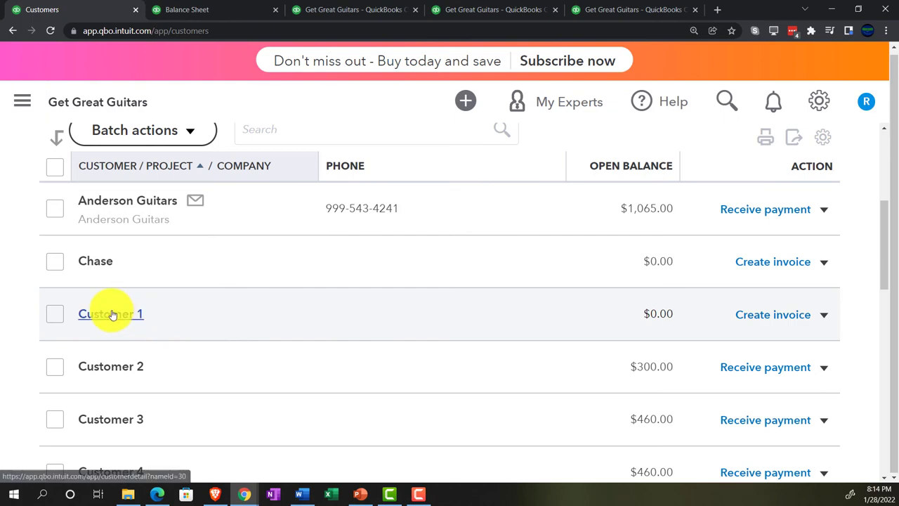
left_click(112, 314)
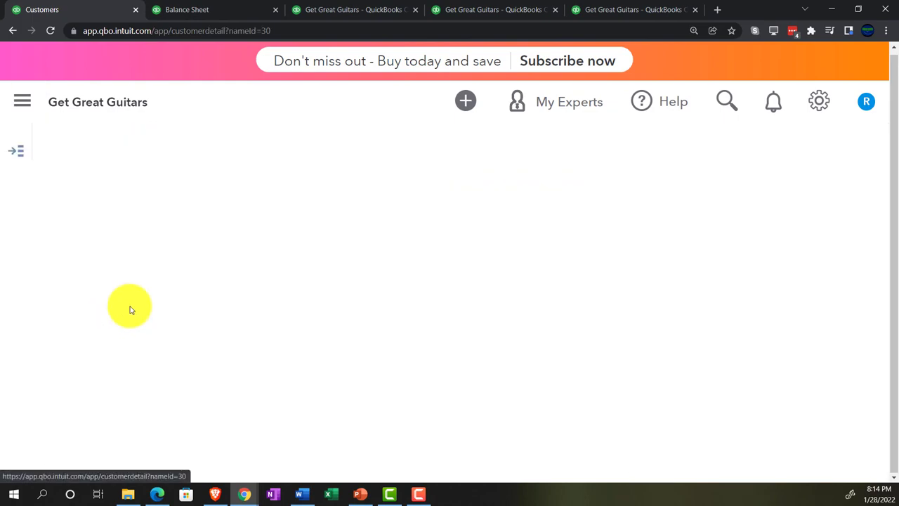
scroll(126, 293, "down", 1)
key("ctrl+minus")
key("ctrl+minus")
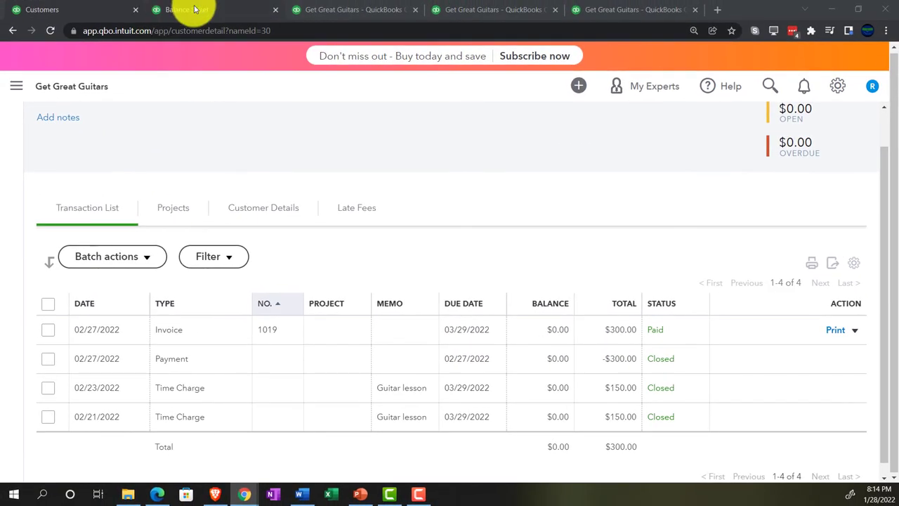
- Enlarge the Balance Sheet report and examine the Accounts Receivable and Payments to deposit lines for the effect of the payment
left_click(187, 9)
key("ctrl+plus")
key("ctrl+plus")
key("ctrl+plus")
key("ctrl+plus")
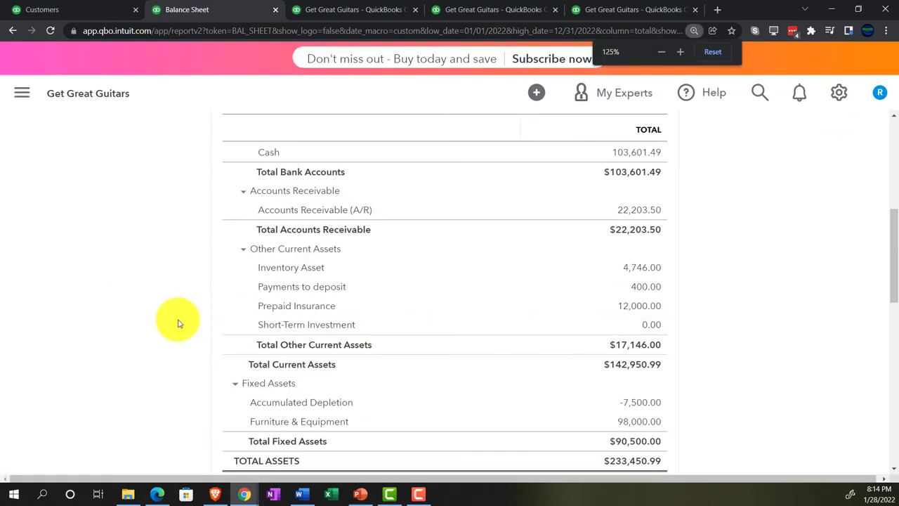
key("ctrl+plus")
scroll(173, 321, "down", 1)
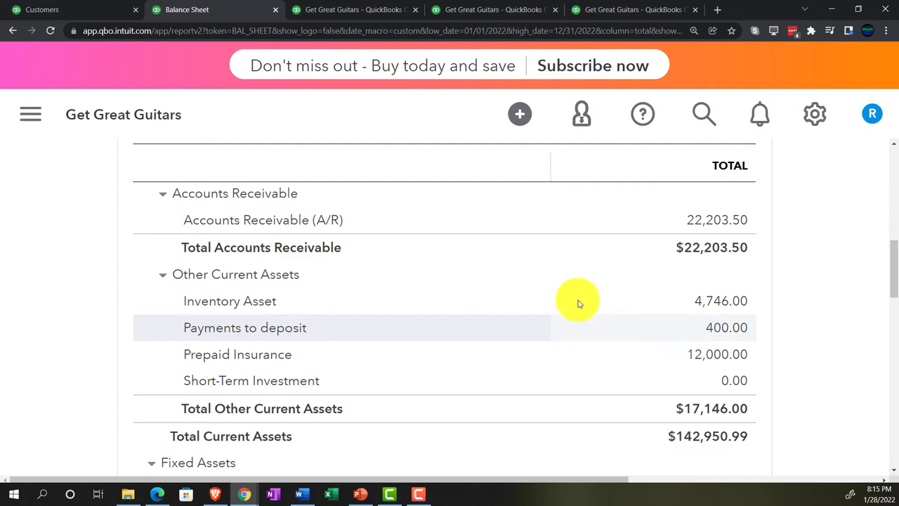
- Create a new Bank Deposit to the Cash account and bring up the list of payments available to include
left_click(83, 8)
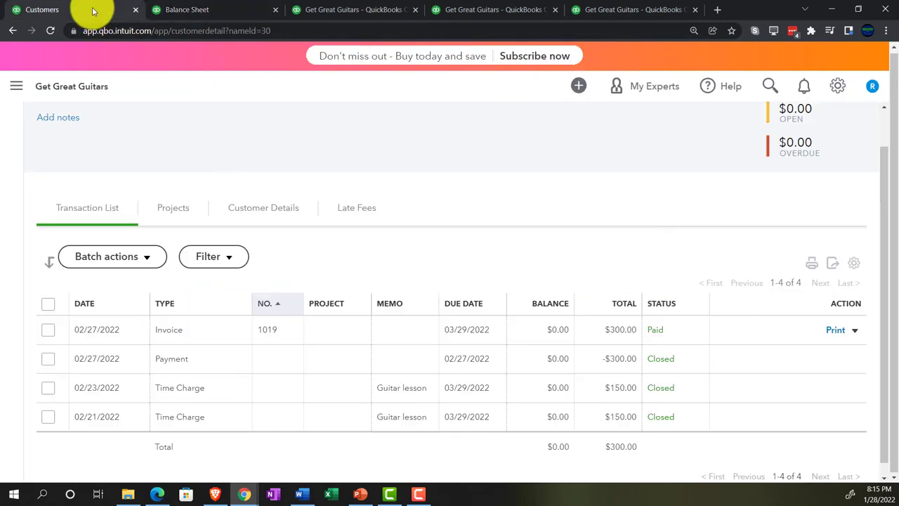
key("ctrl+minus")
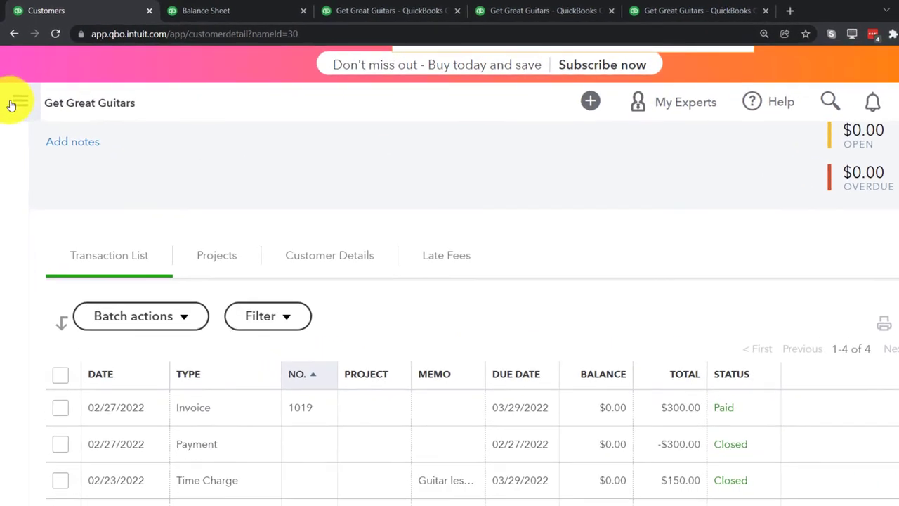
left_click(13, 104)
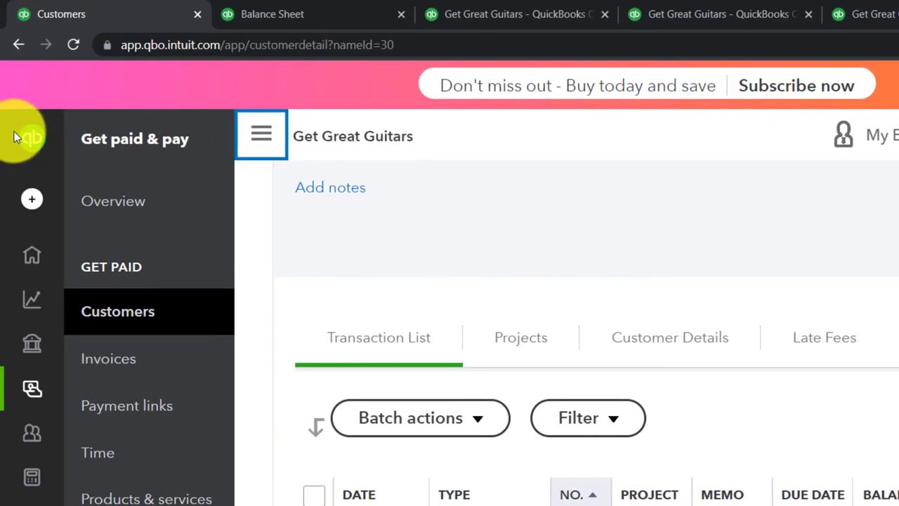
mouse_move(26, 264)
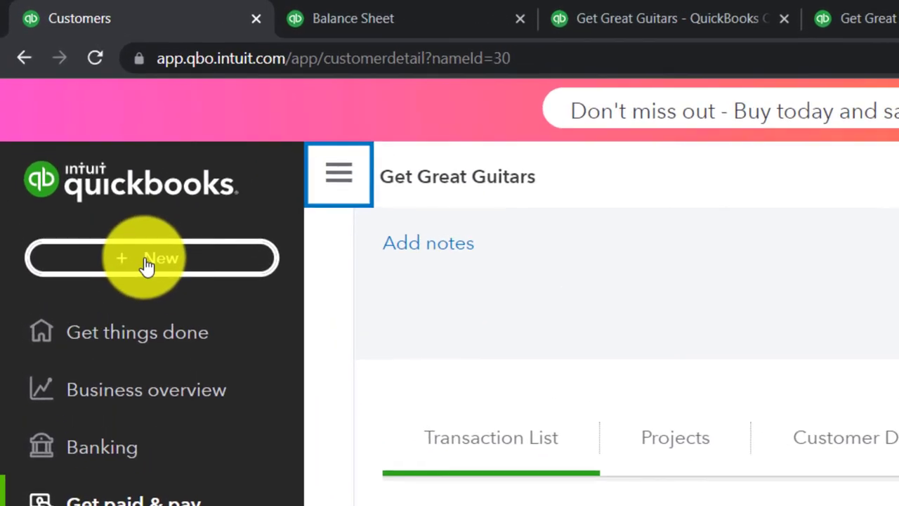
left_click(154, 279)
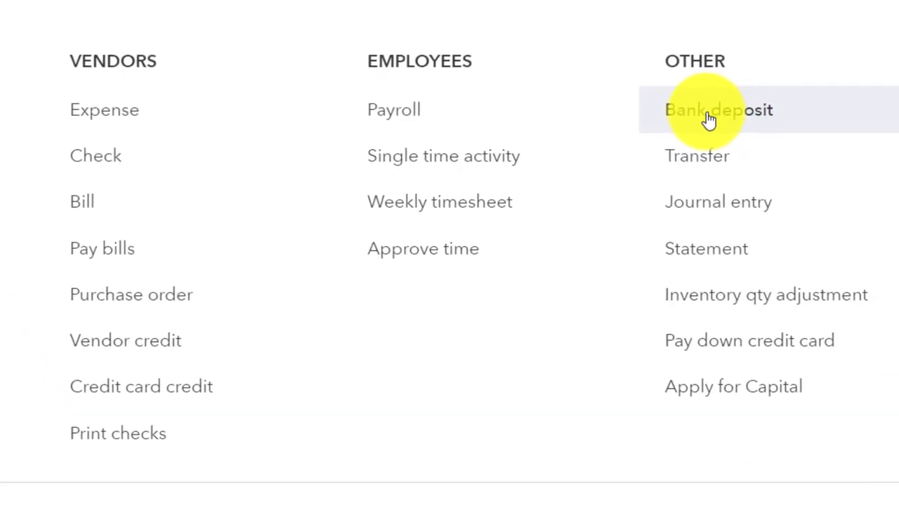
left_click(708, 120)
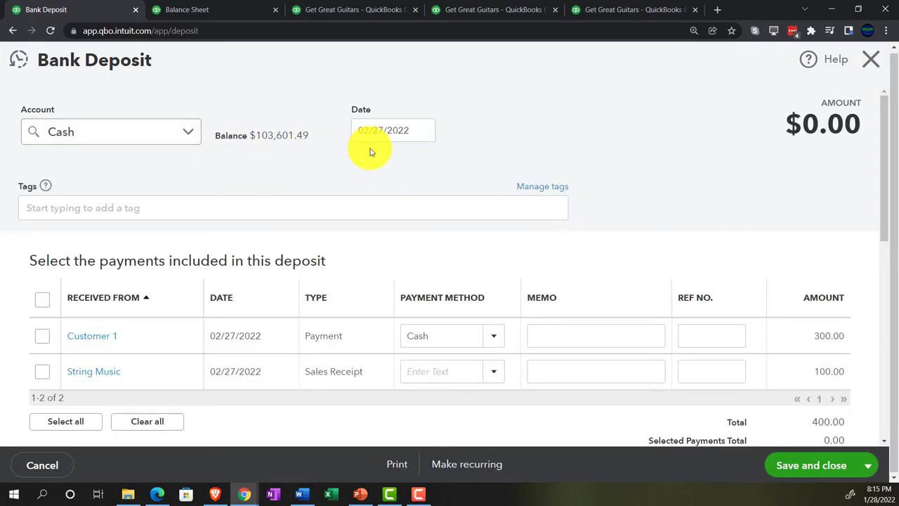
scroll(383, 179, "down", 1)
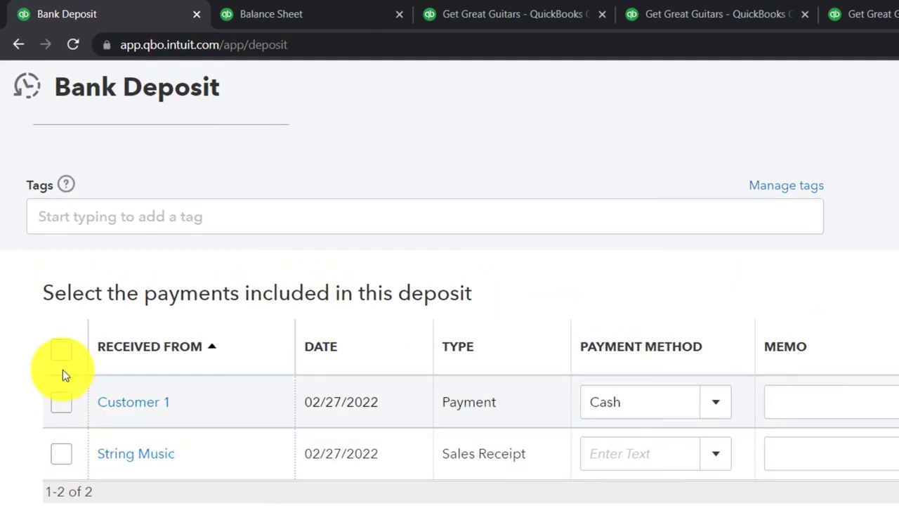
- Include both the Customer 1 payment and the String Music sales receipt in the bank deposit, and save and close it
left_click(61, 349)
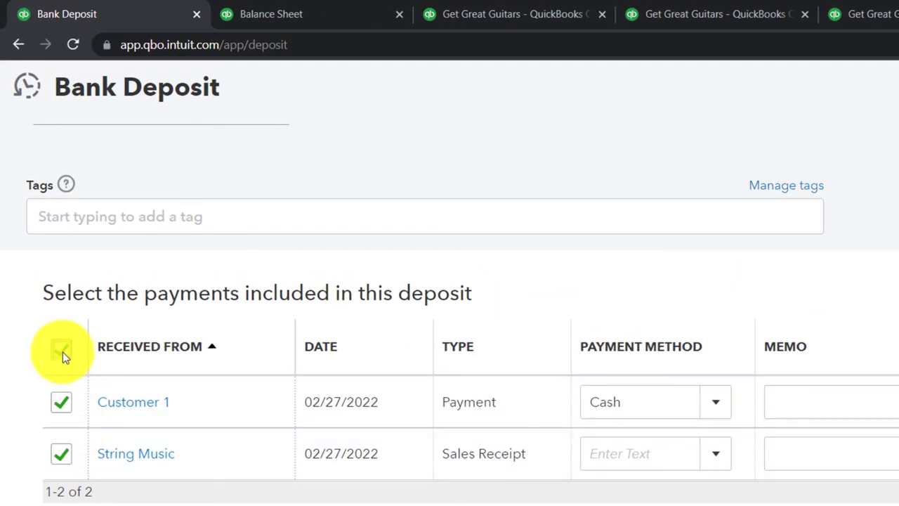
scroll(695, 491, "down", 1)
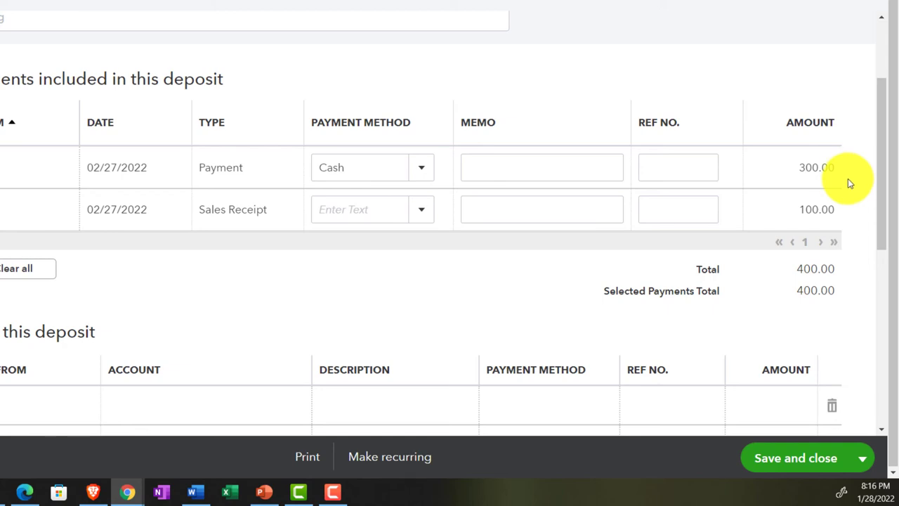
scroll(759, 399, "down", 1)
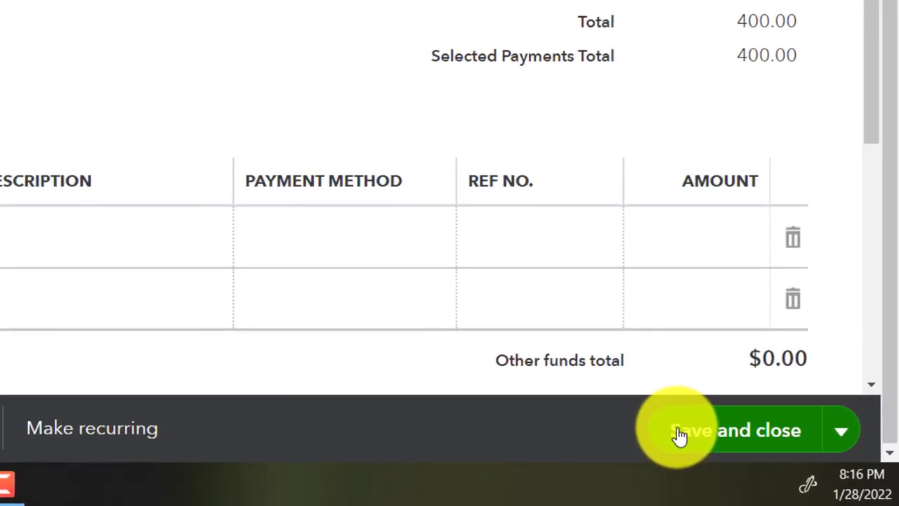
left_click(679, 436)
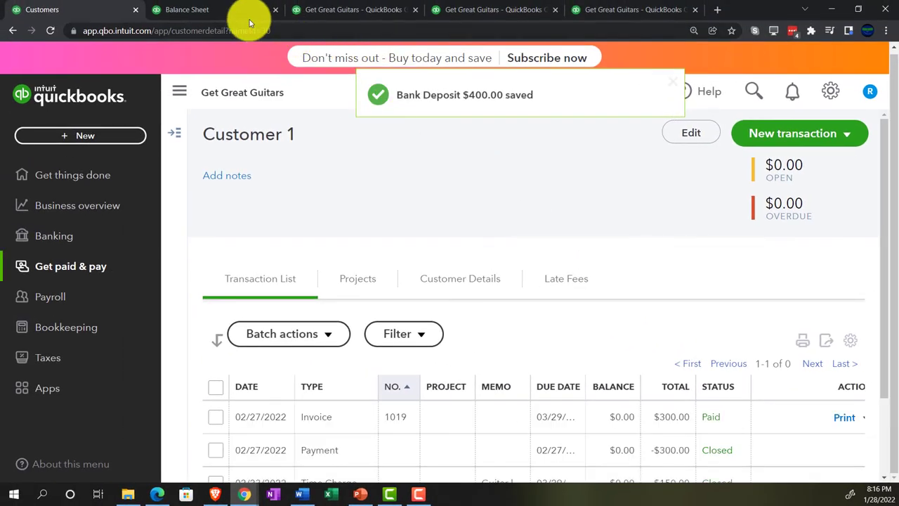
- Rerun the Balance Sheet report and examine the Cash, Accounts Receivable and Payments to deposit lines
left_click(220, 8)
scroll(184, 281, "up", 8)
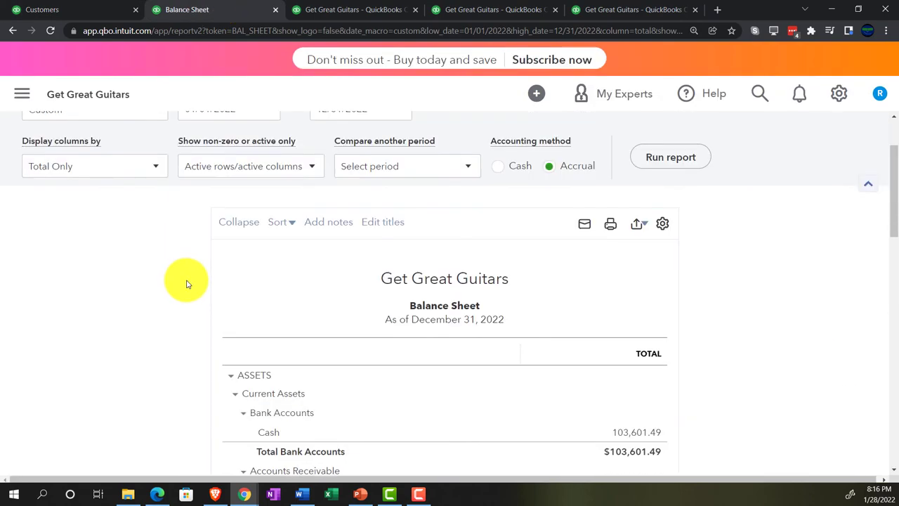
left_click(654, 260)
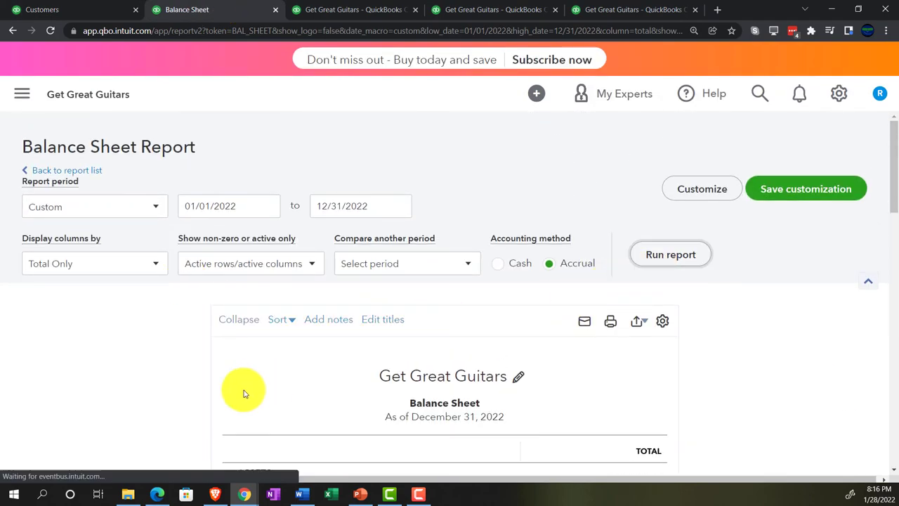
scroll(220, 393, "down", 3)
key("ctrl+plus")
key("ctrl+plus")
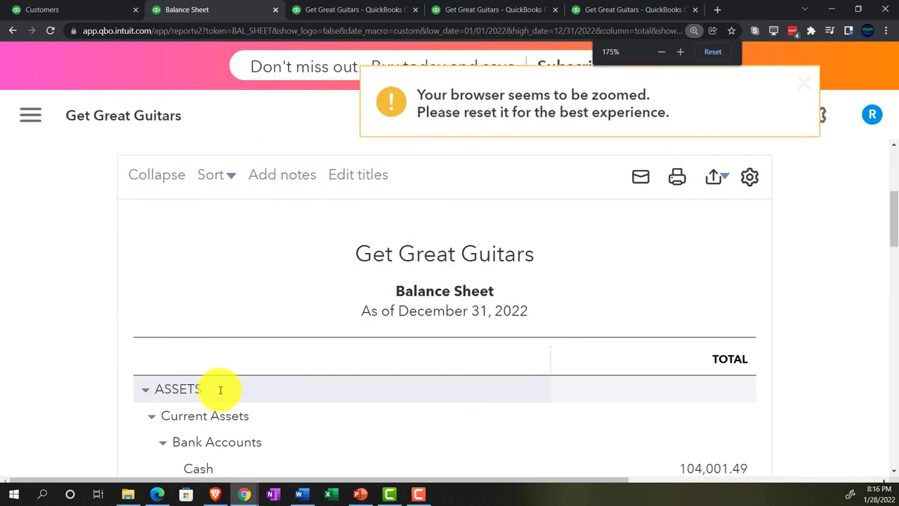
scroll(97, 359, "down", 2)
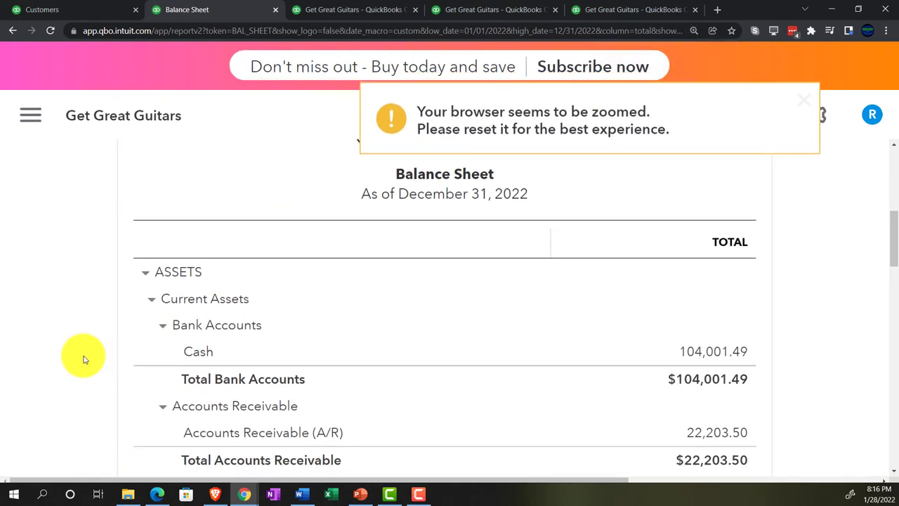
scroll(83, 359, "down", 1)
scroll(83, 359, "down", 3)
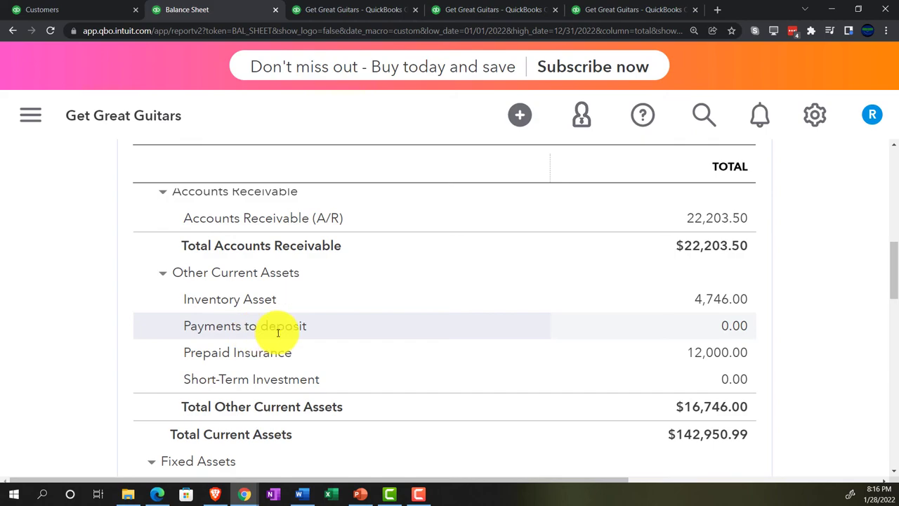
- Open the transaction detail behind Payments to deposit and review the entries dated 02/27/2022
left_click(730, 336)
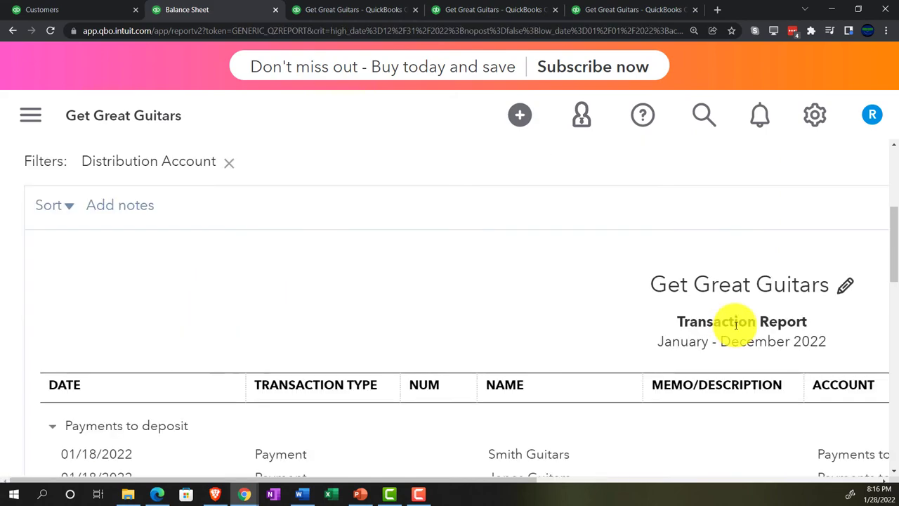
key("ctrl+minus")
key("ctrl+minus")
key("ctrl+minus")
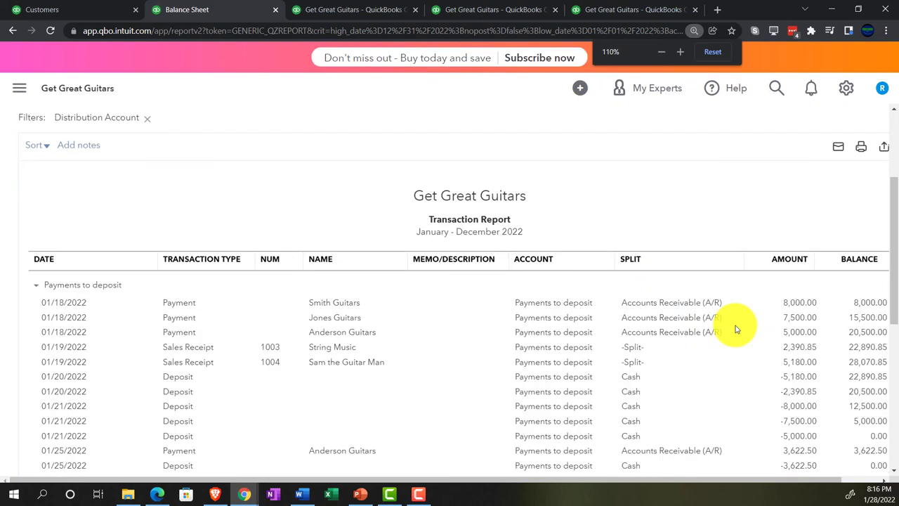
scroll(645, 362, "down", 5)
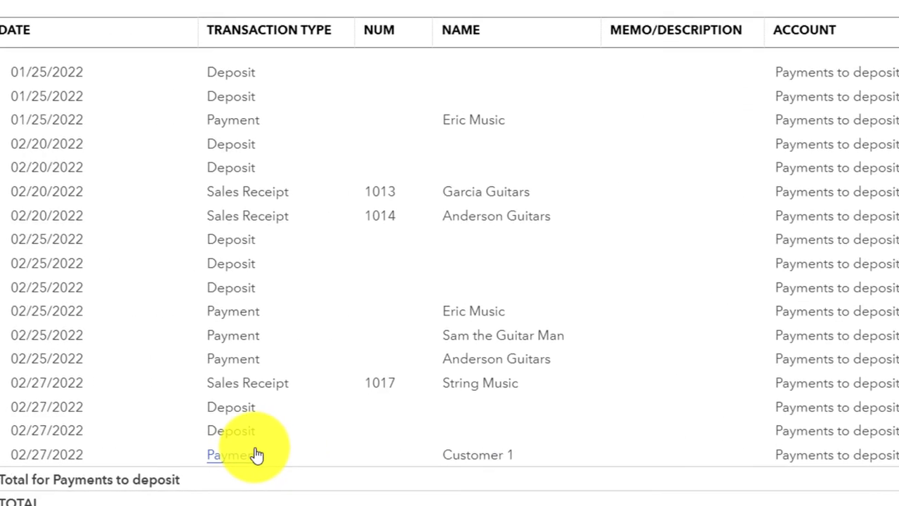
scroll(264, 453, "up", 10)
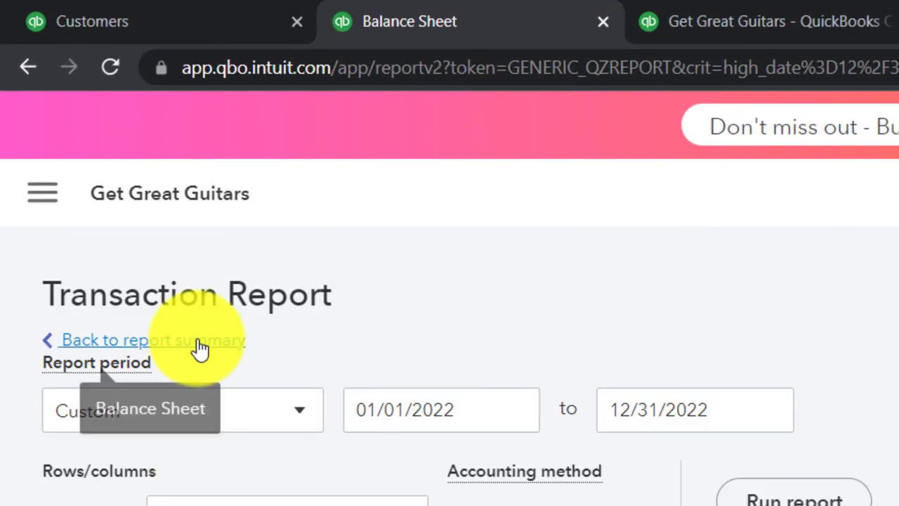
- Return to the Balance Sheet summary and open the transaction detail behind the bank accounts' Cash balance
left_click(200, 348)
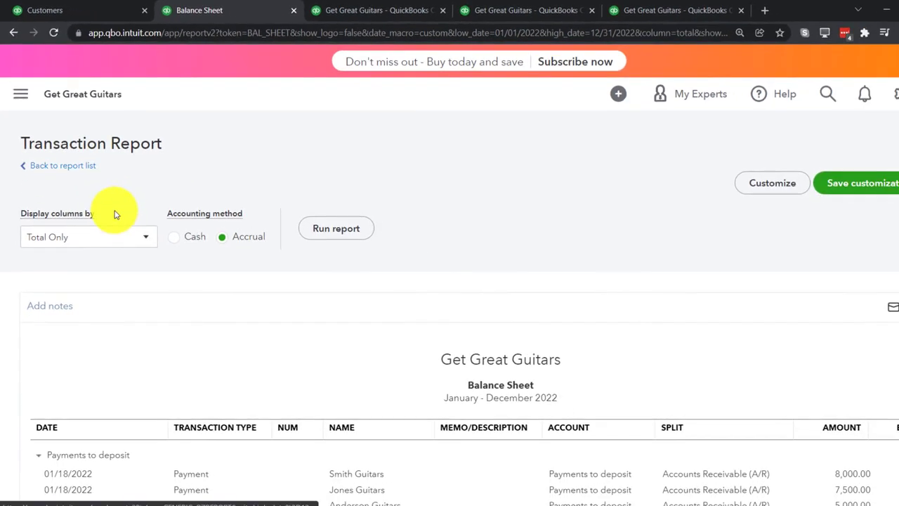
scroll(287, 305, "down", 8)
key("ctrl+plus")
key("ctrl+plus")
key("ctrl+plus")
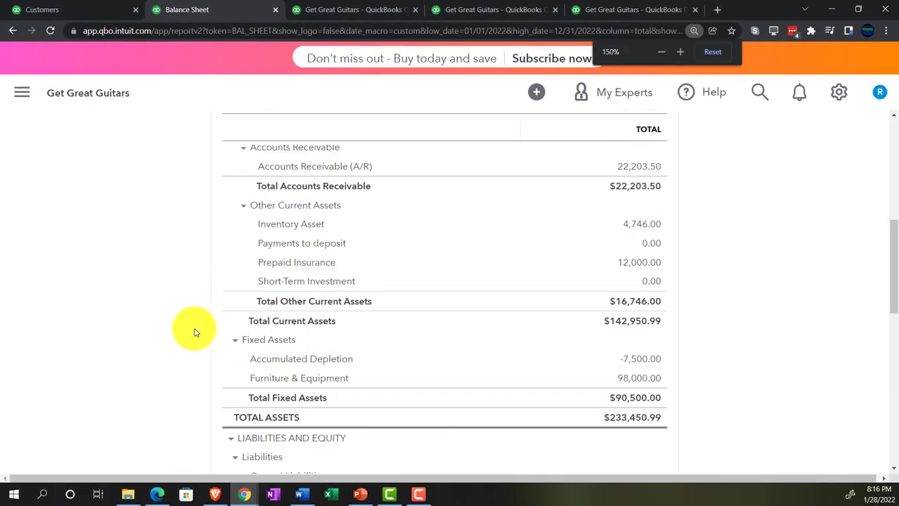
scroll(238, 337, "up", 4)
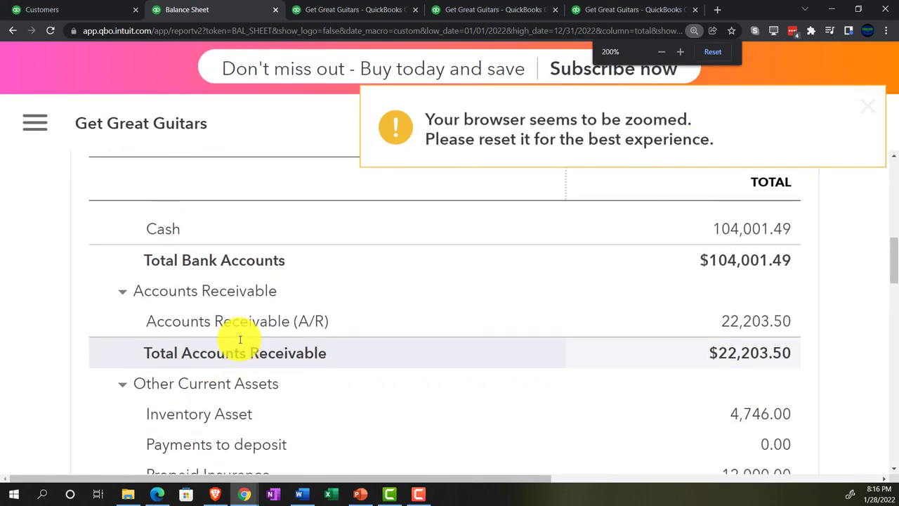
left_click(748, 373)
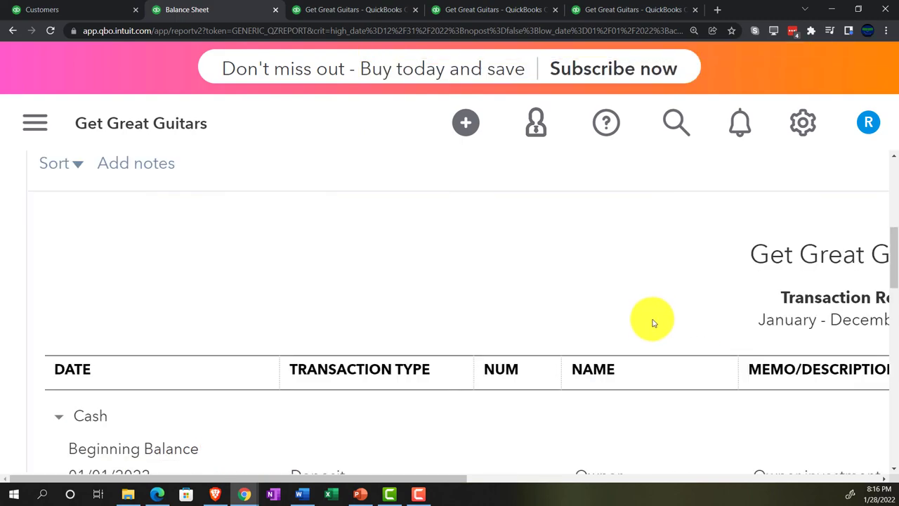
- Shrink the Cash transaction report to show all columns and check the deposit dated 02/27/2022
key("ctrl+minus")
key("ctrl+minus")
key("ctrl+minus")
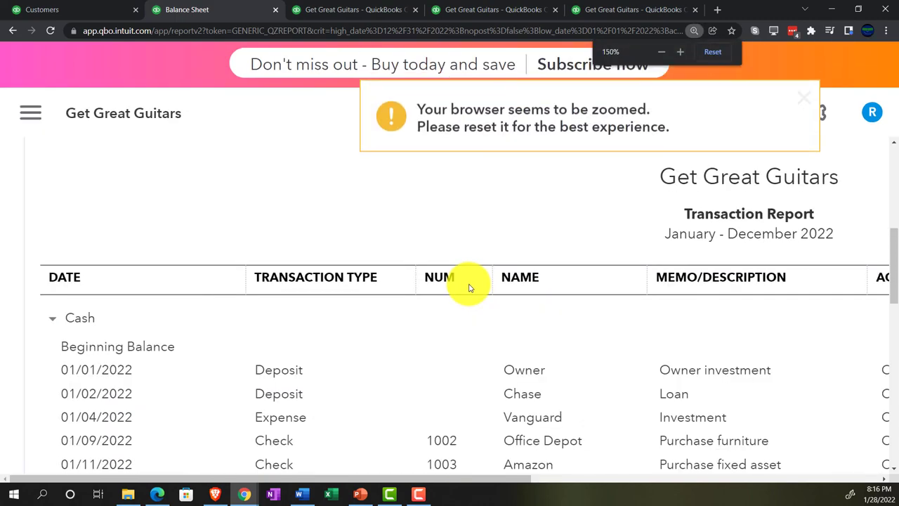
scroll(469, 288, "down", 1)
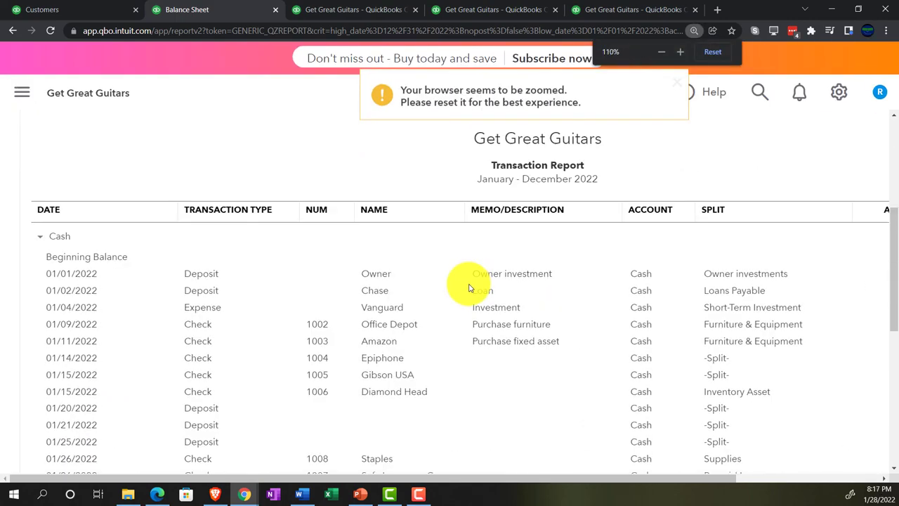
key("ctrl+minus")
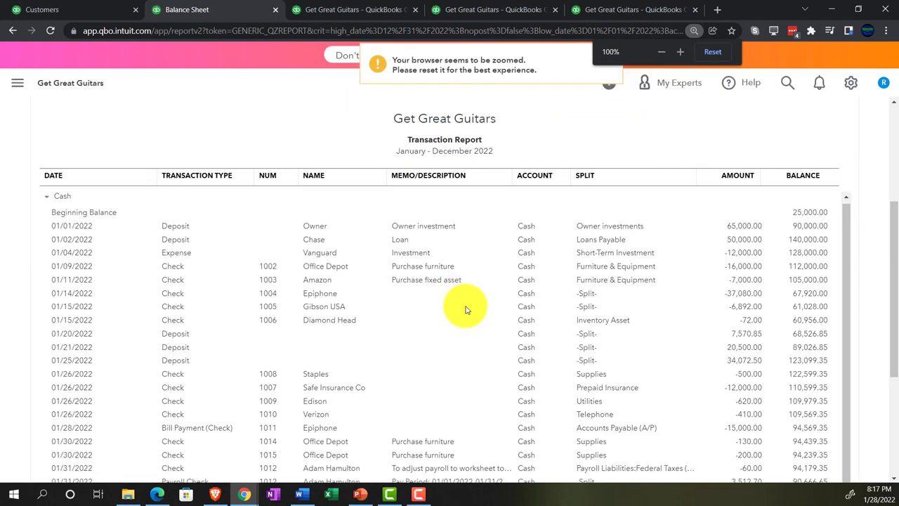
scroll(465, 310, "down", 3)
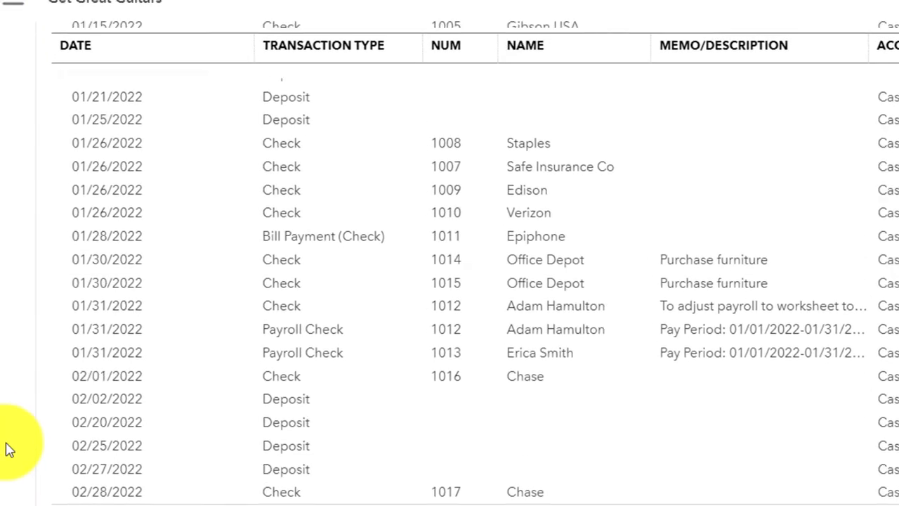
- Go back to the Balance Sheet summary, and check Customer 1's invoice and payment in the customer balance detail report
scroll(5, 414, "up", 15)
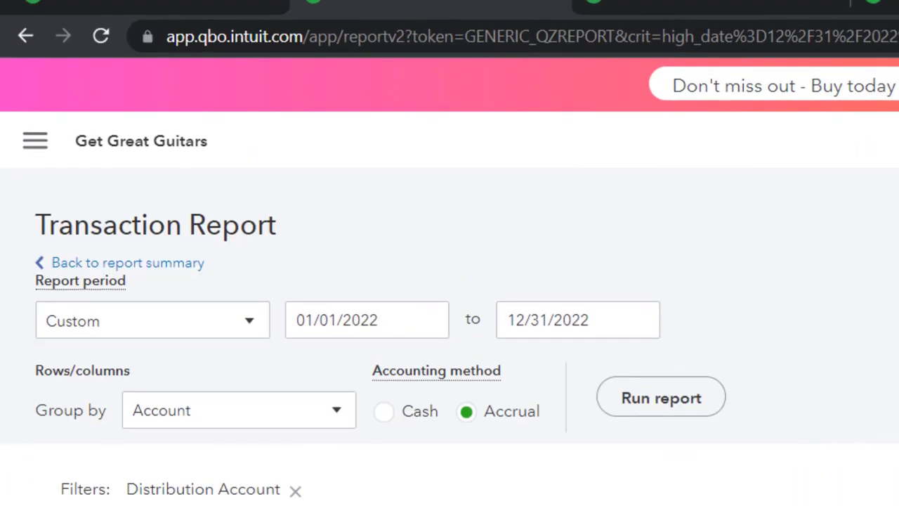
left_click(173, 264)
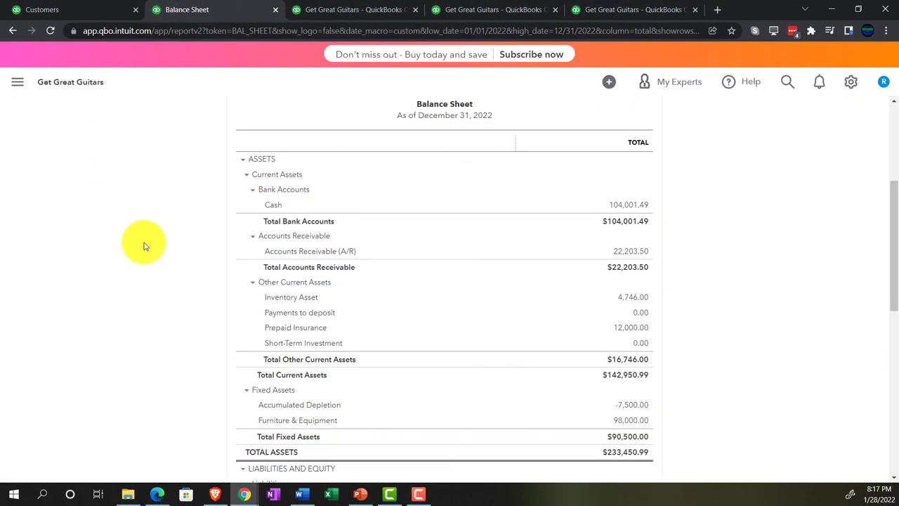
key("ctrl+plus")
key("ctrl+plus")
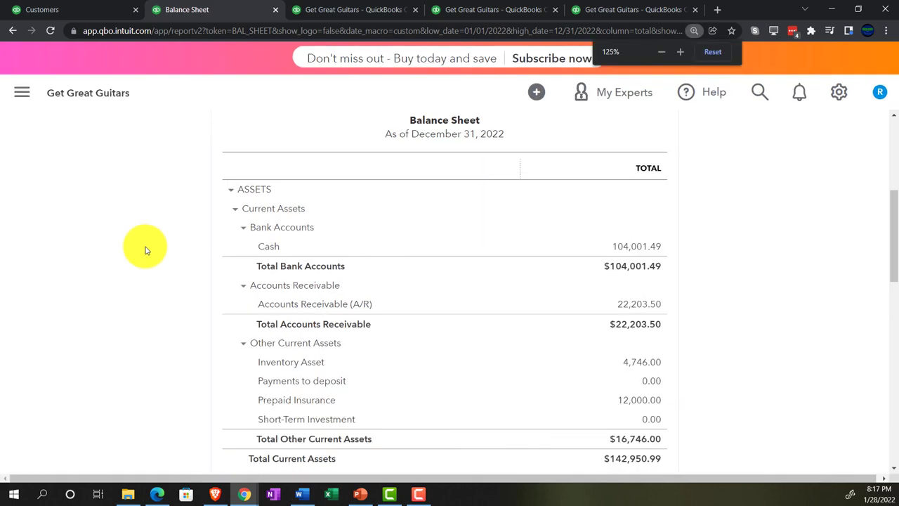
left_click(602, 9)
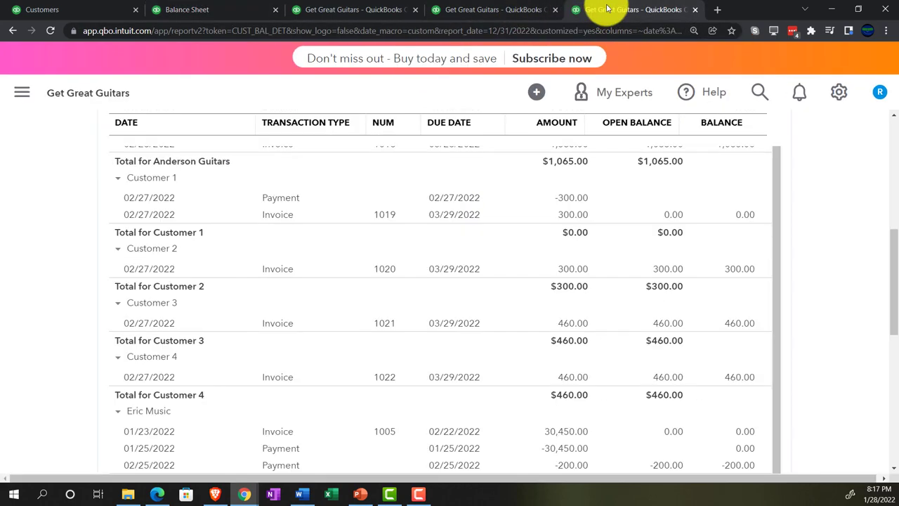
- Go to the Reports list, search for "Trial" and open the standard Trial Balance report
left_click(31, 95)
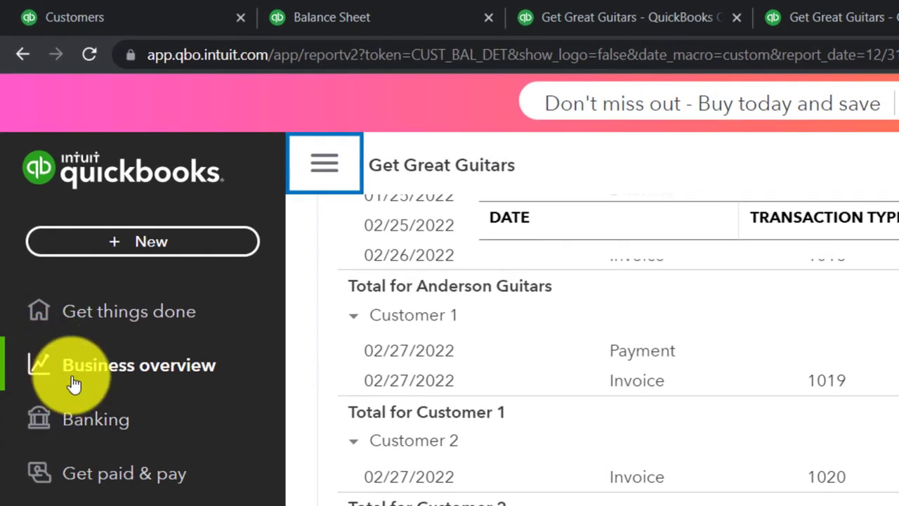
left_click(45, 232)
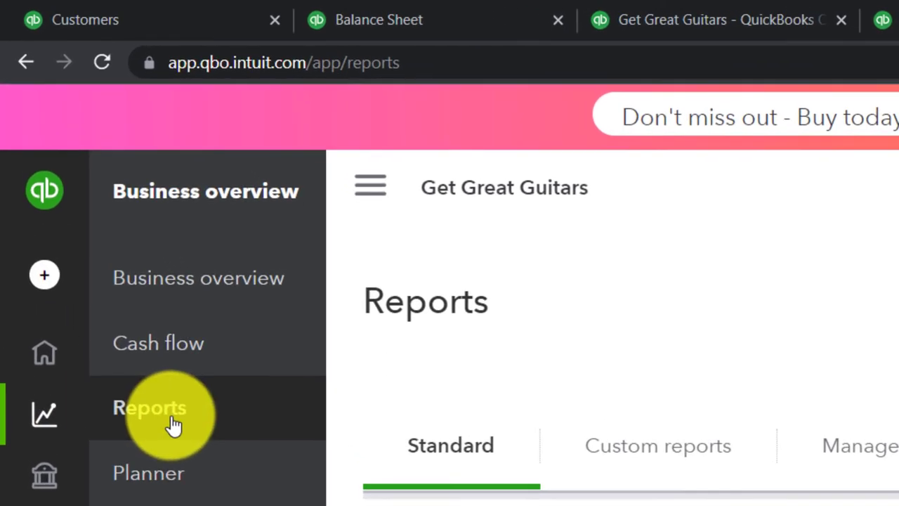
left_click(173, 425)
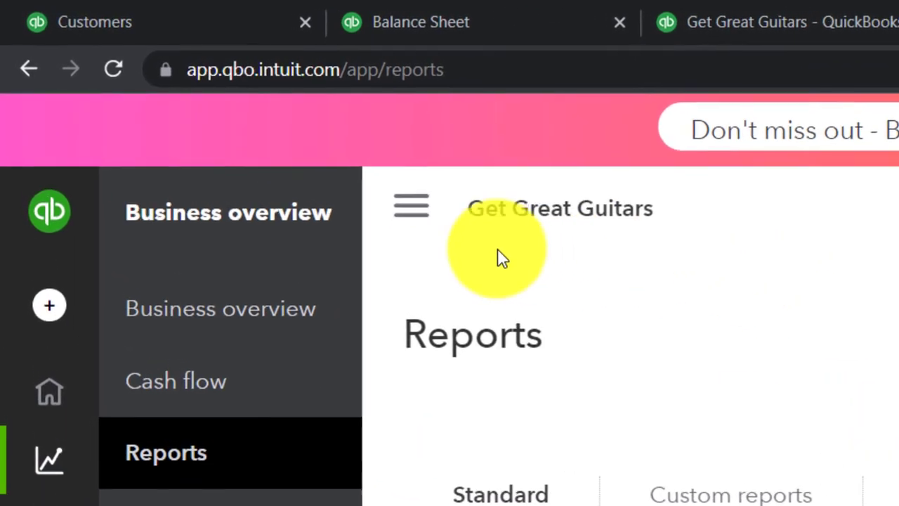
left_click(429, 216)
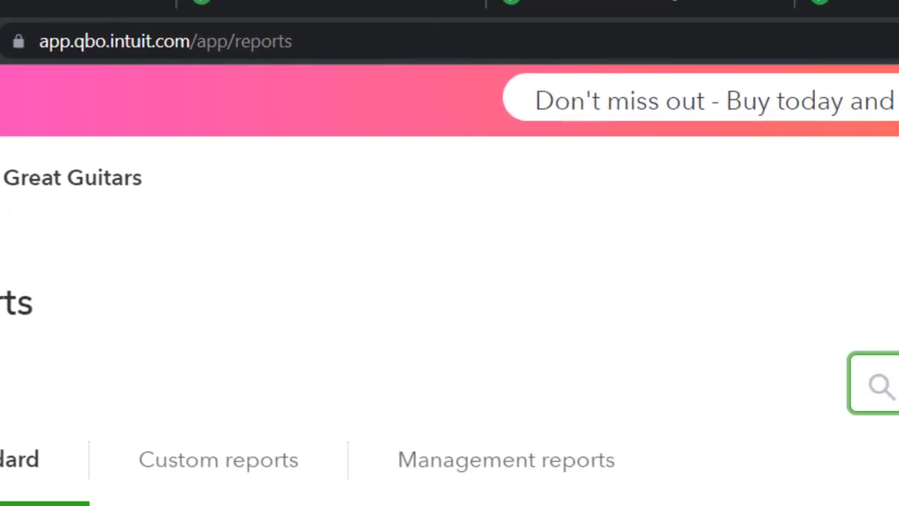
left_click(898, 409)
type("Trial")
key("Down")
key("Down")
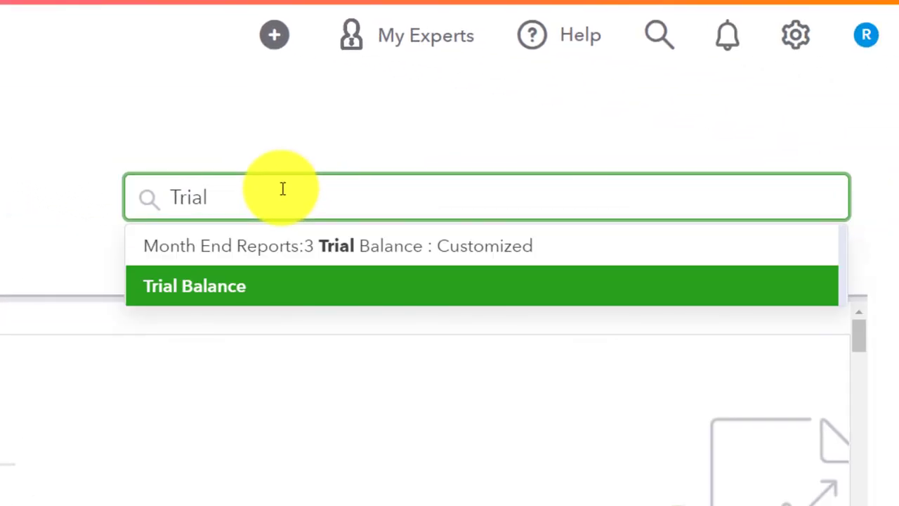
key("Return")
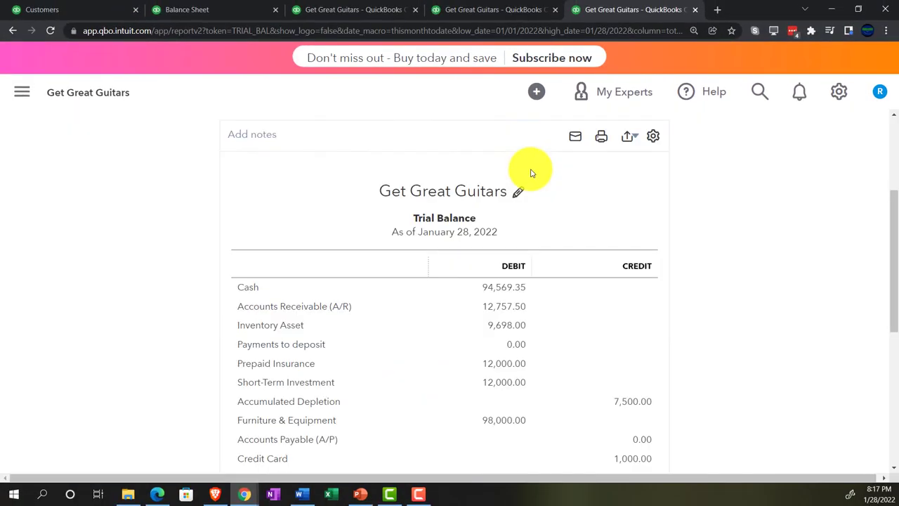
- Enlarge the Trial Balance page and set the report period from 01/01/2022 to 12/31/2022
key("ctrl+plus")
key("ctrl+plus")
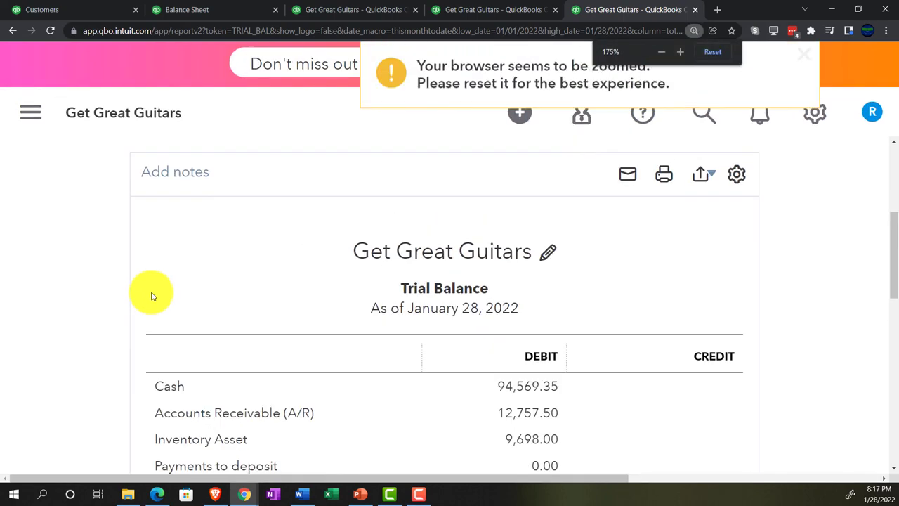
scroll(150, 295, "up", 4)
left_click(337, 268)
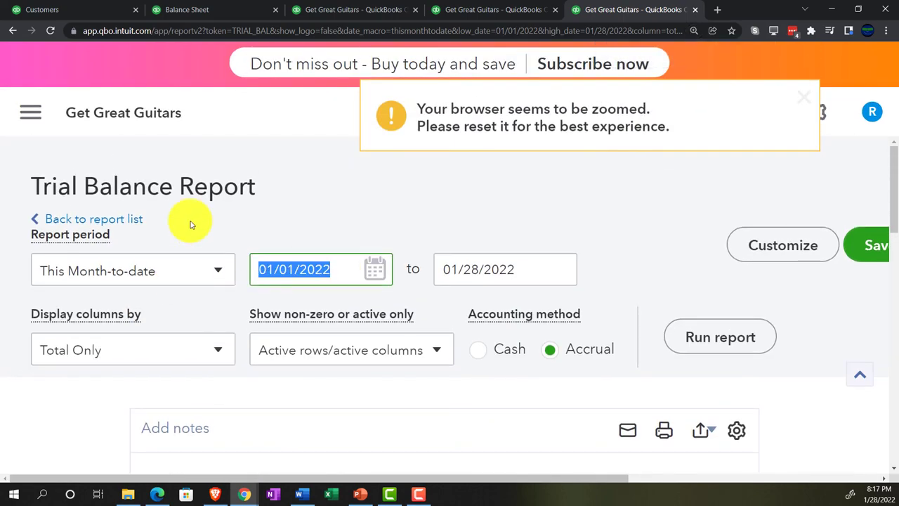
type("01/01/2022")
key("Tab")
type("12312022")
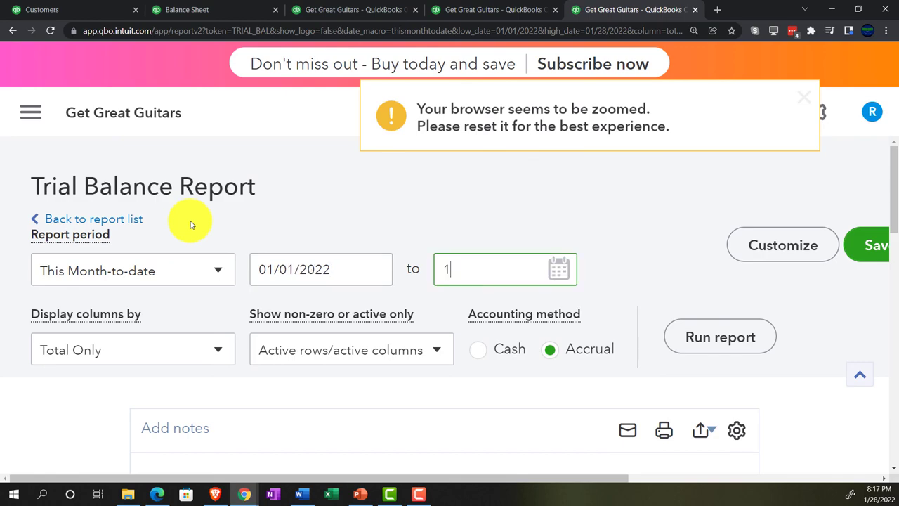
key("Tab")
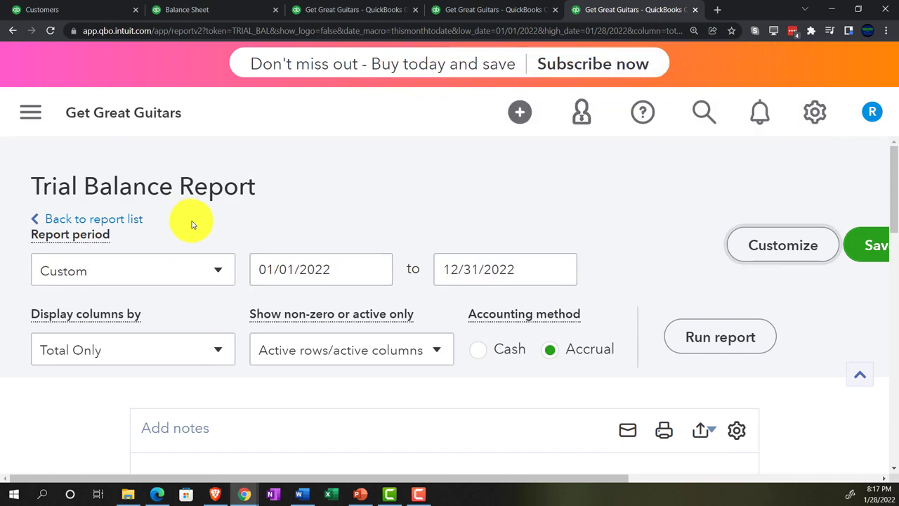
- Run the Trial Balance report for the set period and review the account balances from Cash down to the debit and credit totals
left_click(688, 337)
scroll(156, 370, "down", 1)
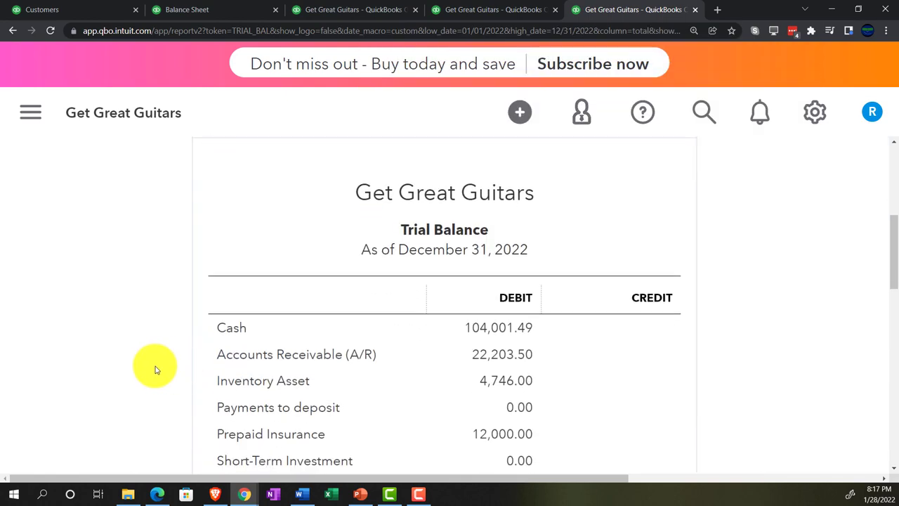
scroll(156, 370, "down", 1)
scroll(156, 369, "down", 1)
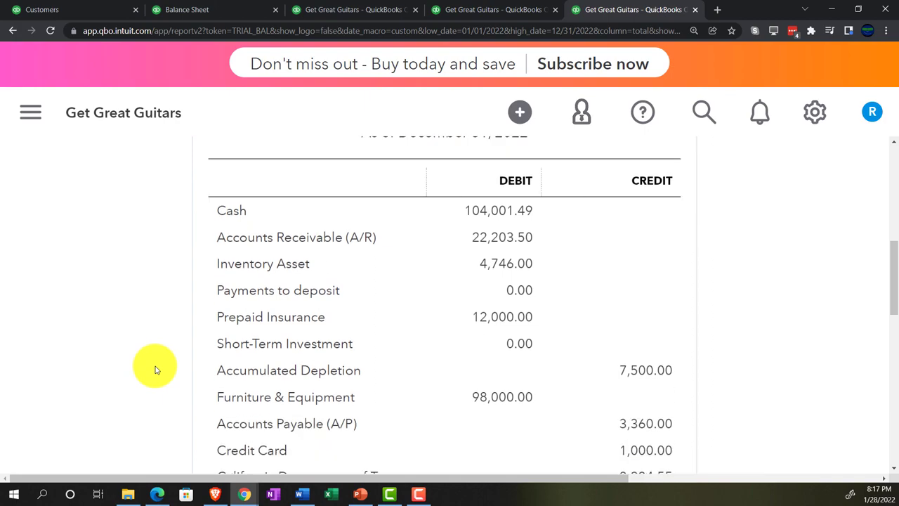
scroll(156, 369, "down", 2)
scroll(156, 369, "down", 2)
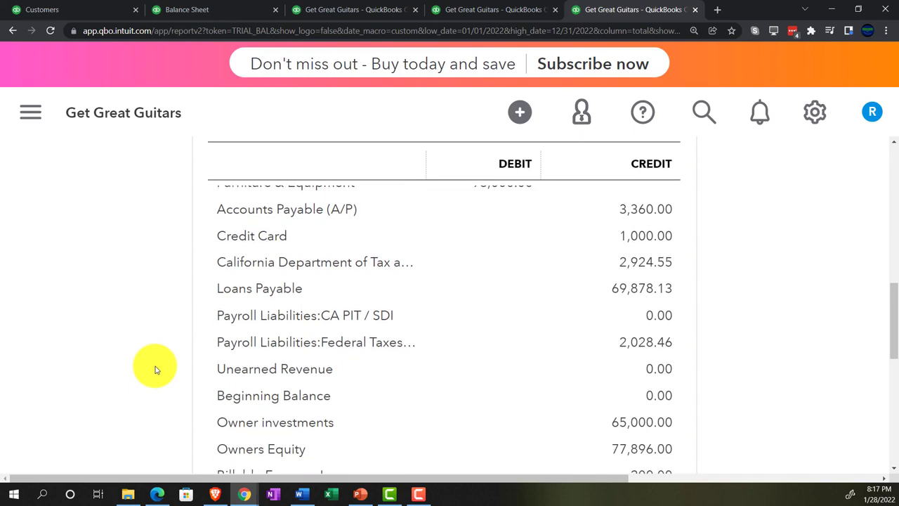
scroll(156, 370, "down", 1)
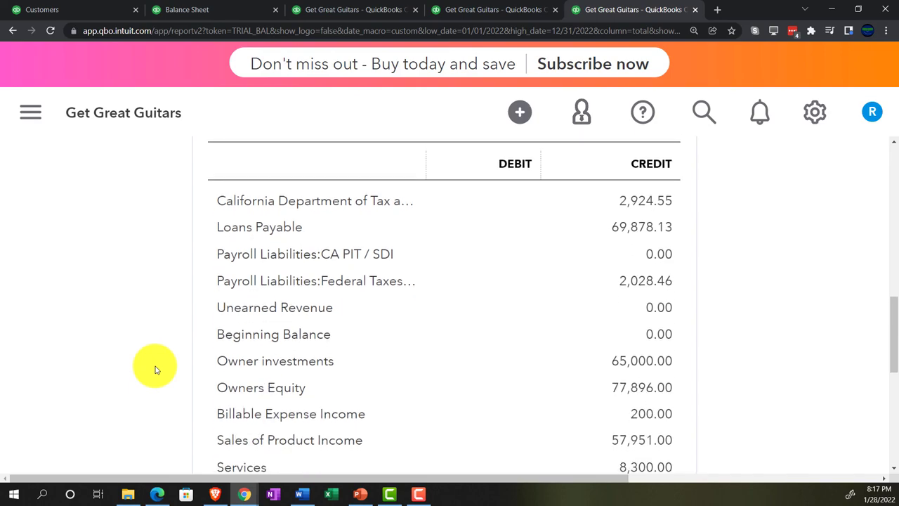
scroll(156, 370, "down", 1)
scroll(156, 369, "down", 2)
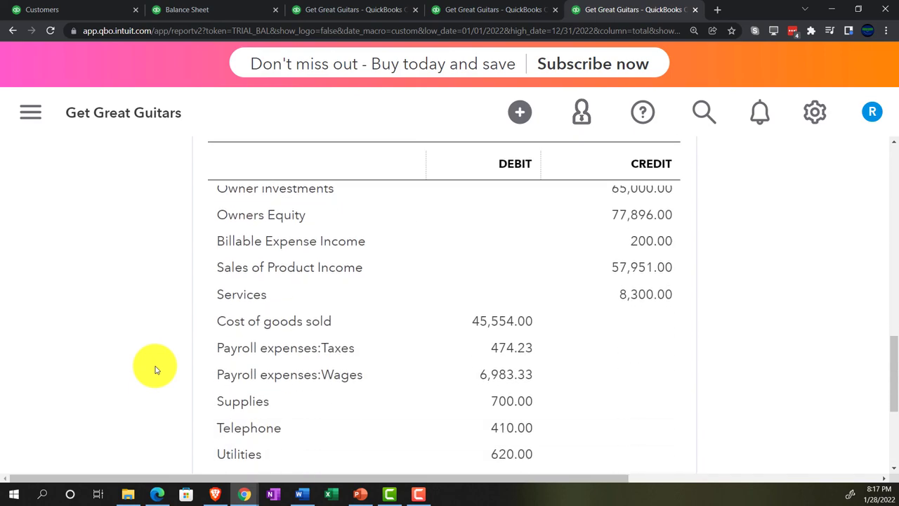
scroll(156, 370, "down", 1)
scroll(156, 363, "down", 1)
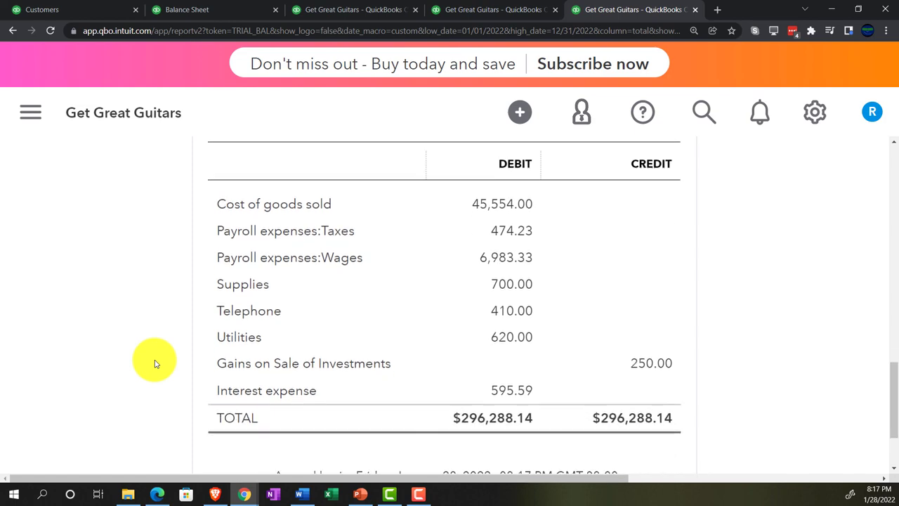